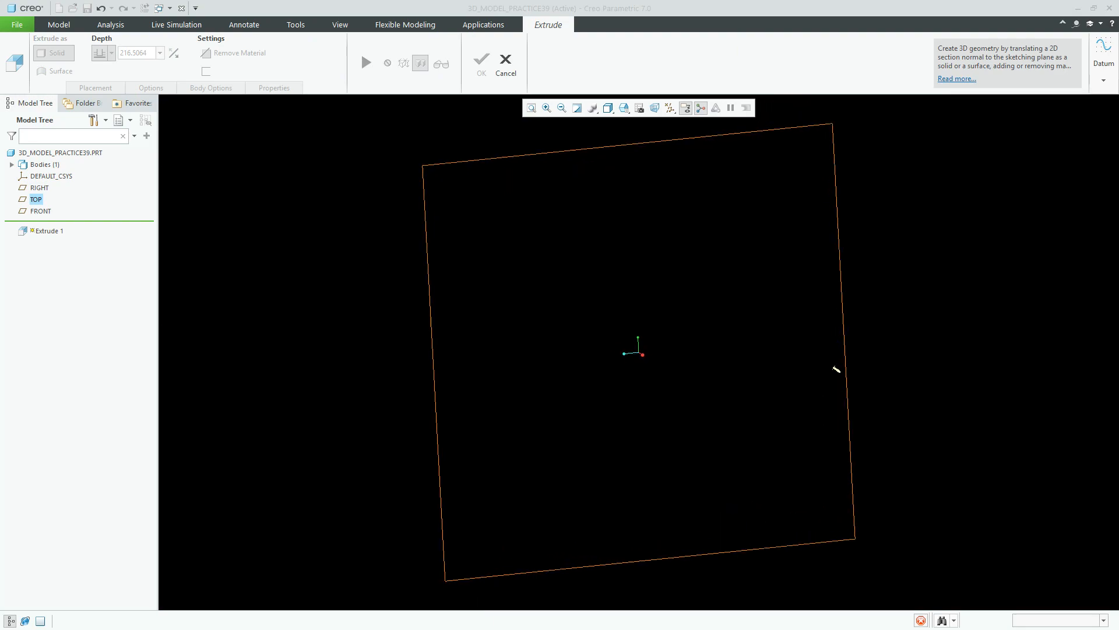
Sketch a center rectangle about 416 wide and 155 high, centred on the coordinate origin
click(301, 56)
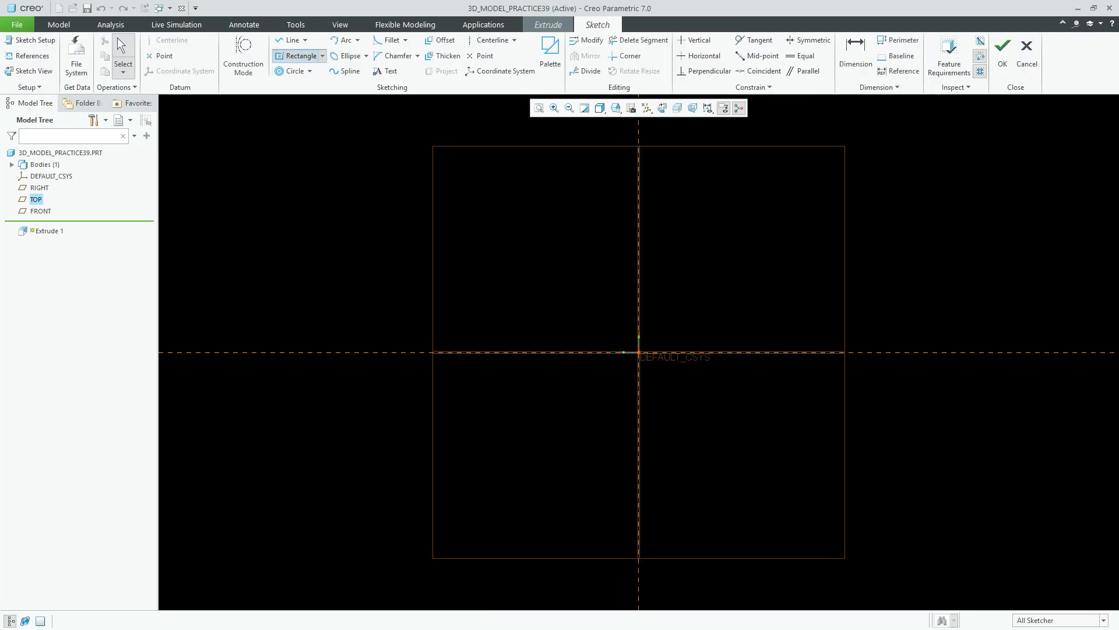
click(639, 353)
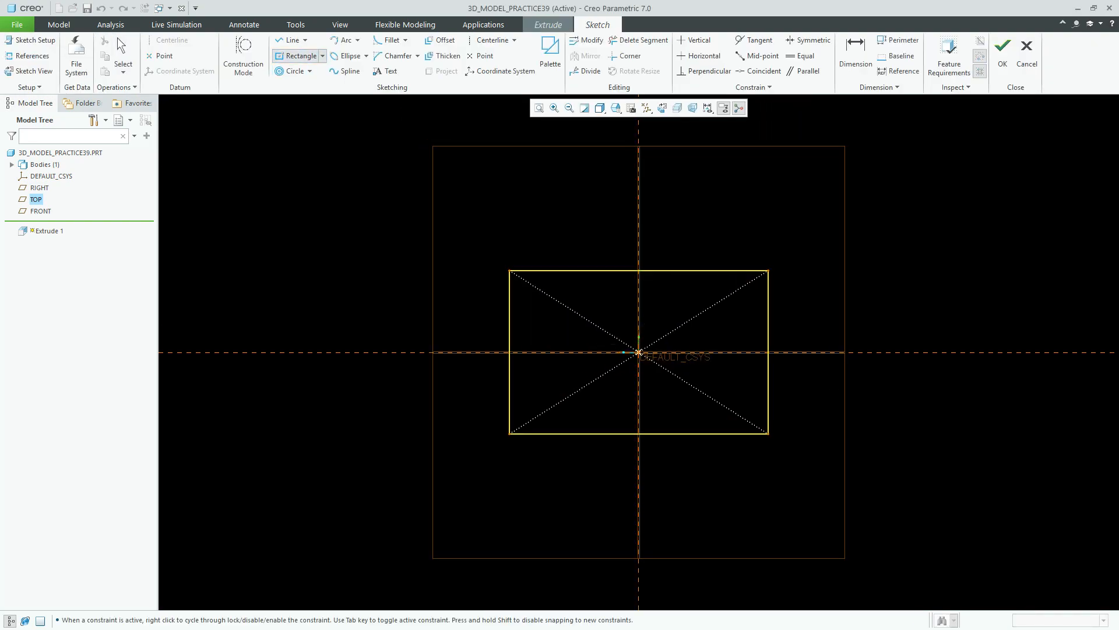
click(807, 288)
middle_click(835, 308)
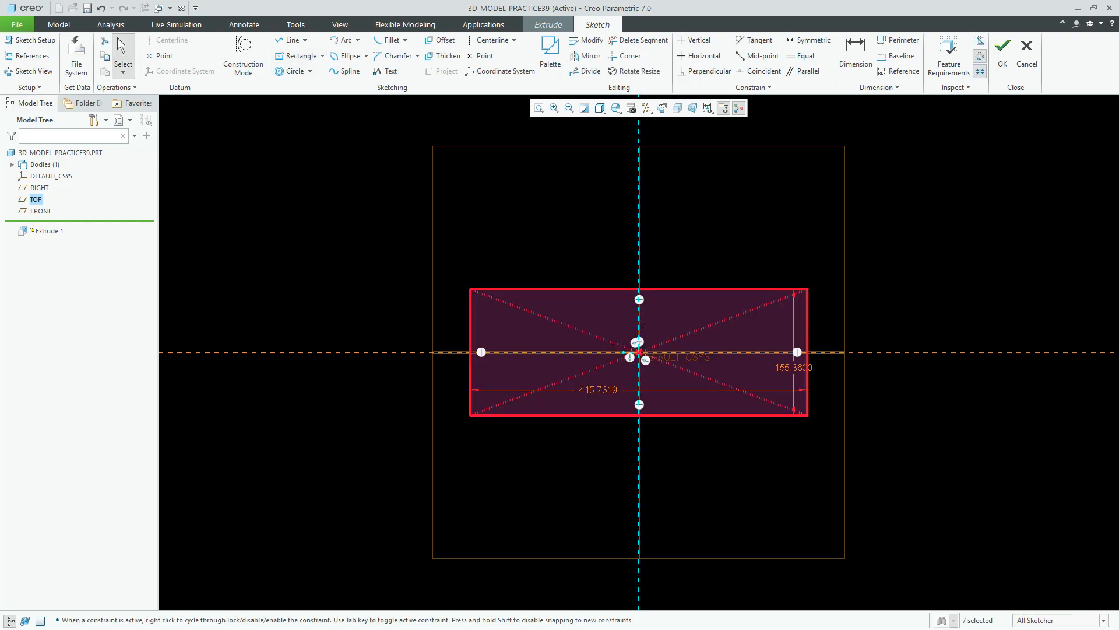
Set the rectangle's width to 292 and height to 45, and finish the sketch with the dimensions placed outside it
double_click(598, 389)
text(2)
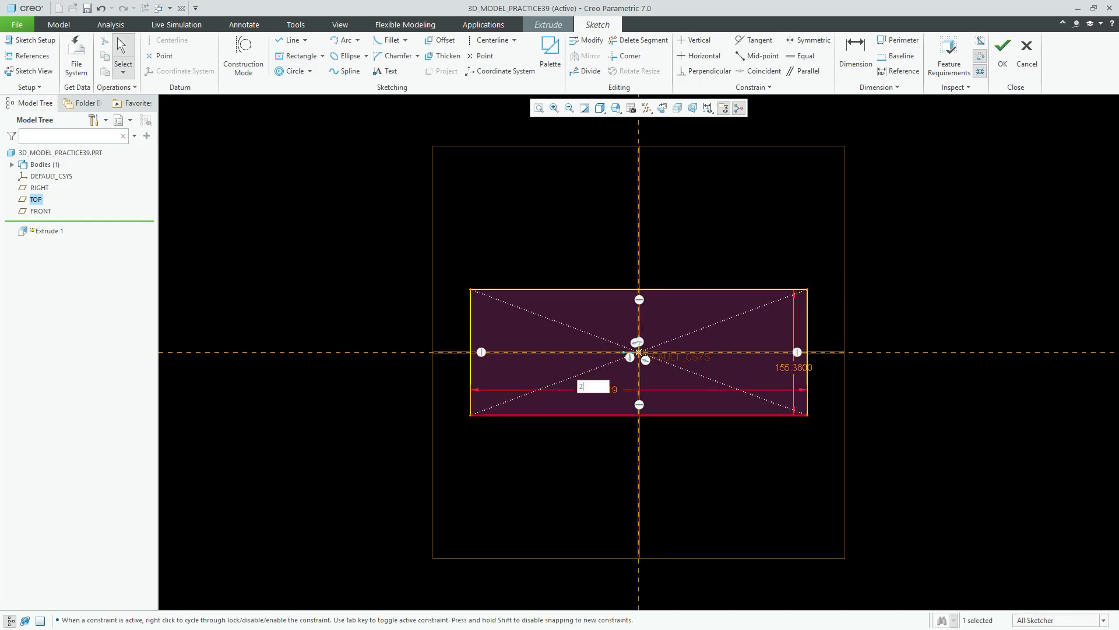
key(Return)
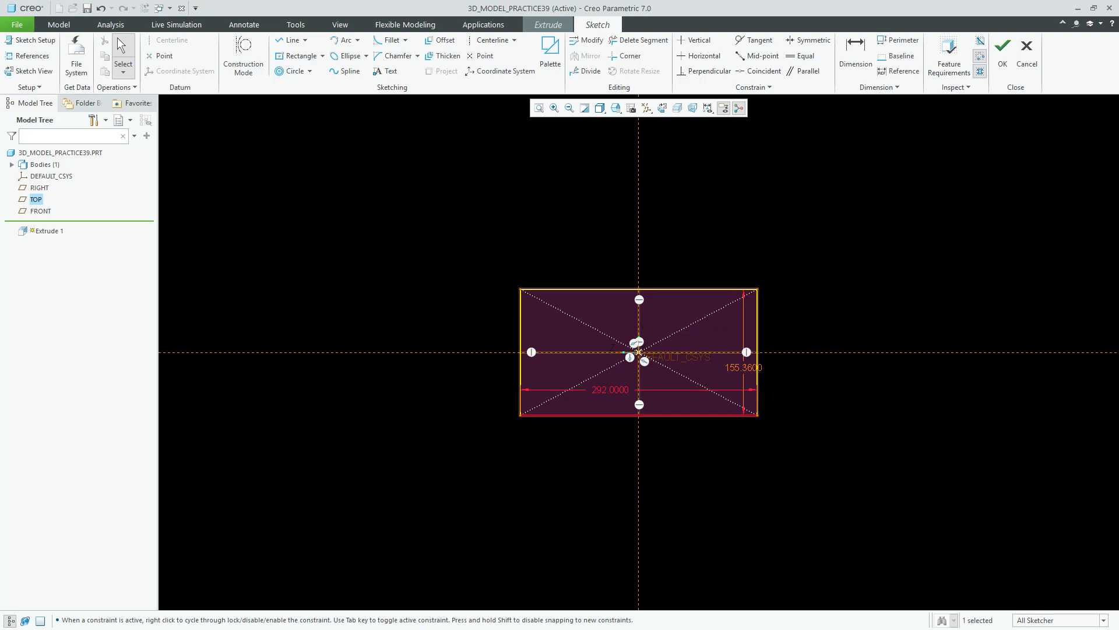
double_click(743, 368)
text(45)
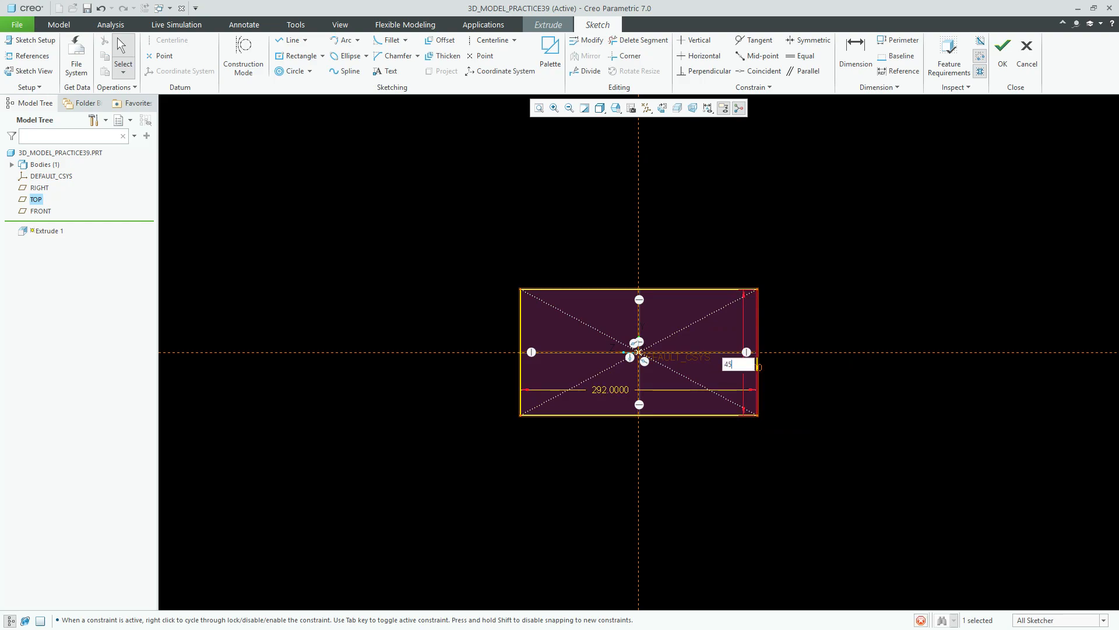
key(Return)
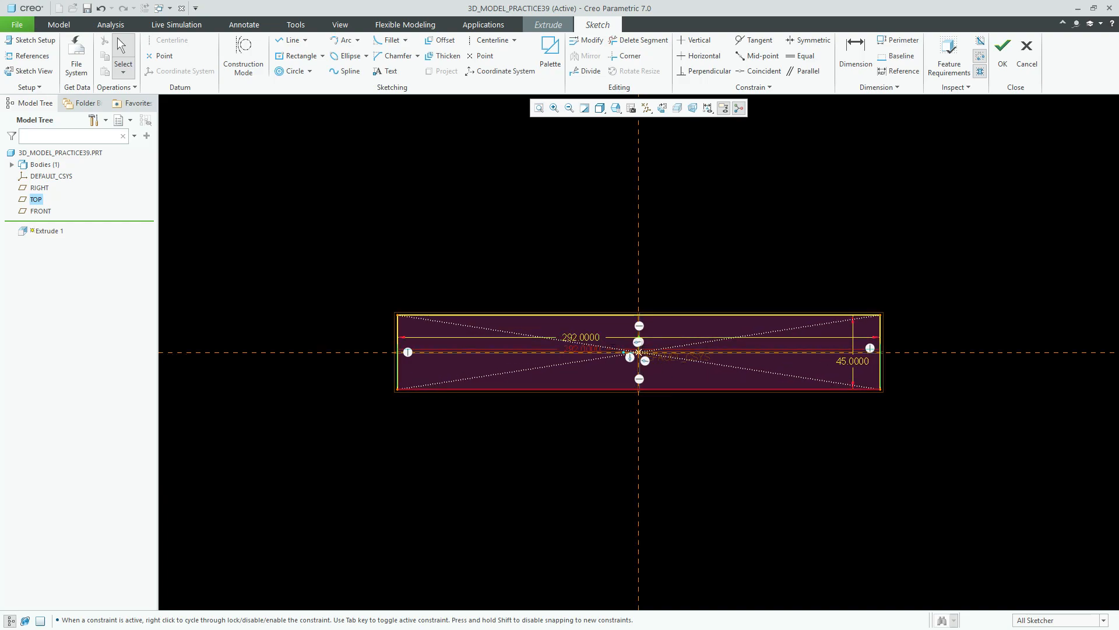
drag(915, 368, 917, 368)
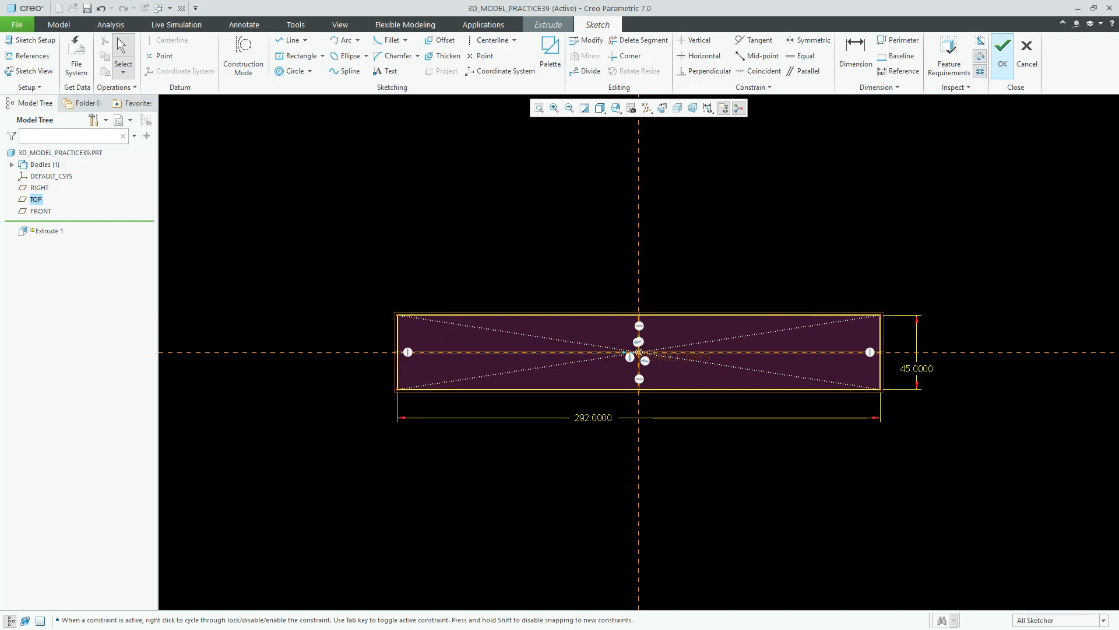
click(1003, 59)
Make the extrusion symmetric about the sketch plane with a total depth of 90
click(111, 52)
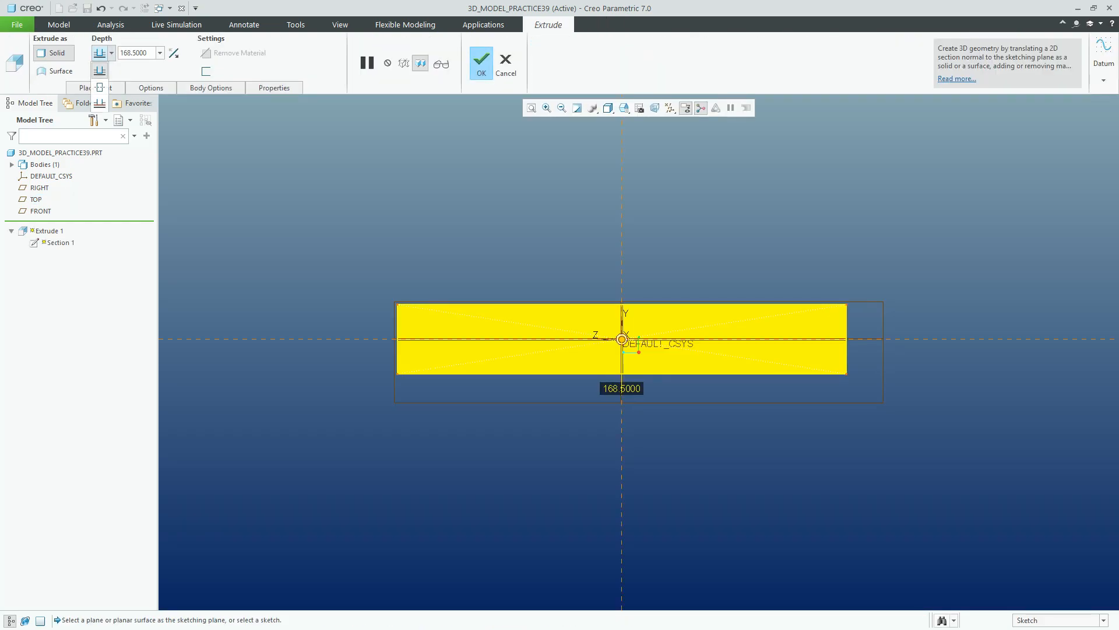
click(100, 87)
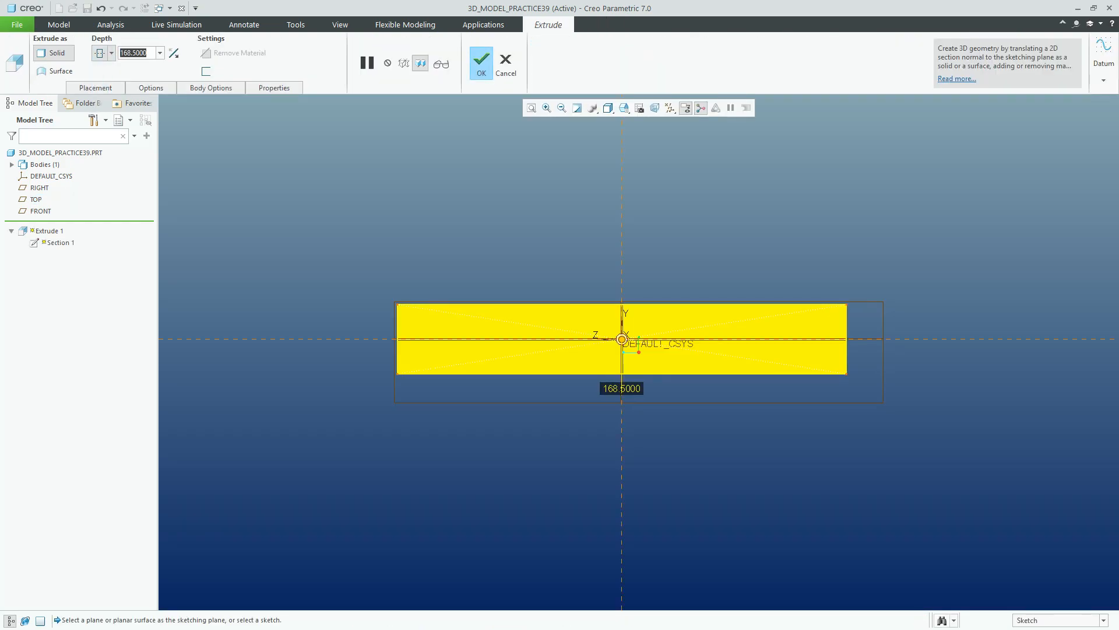
text(90)
key(Return)
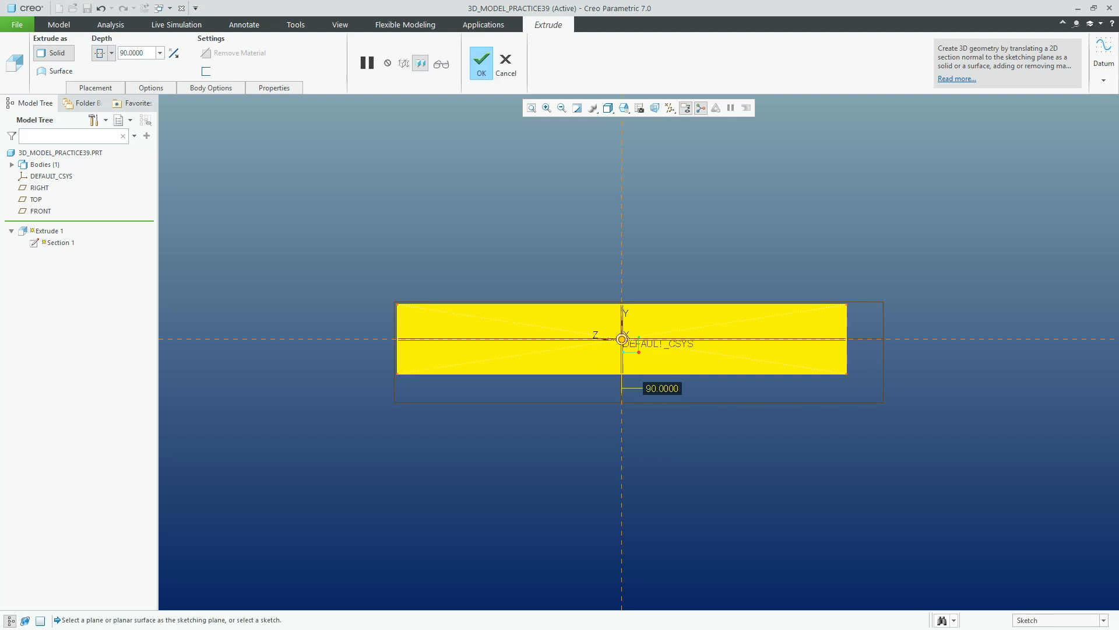
Display the model shaded with edges in standard orientation and complete the block extrusion
click(608, 108)
click(654, 134)
click(608, 108)
click(654, 135)
click(624, 108)
click(655, 123)
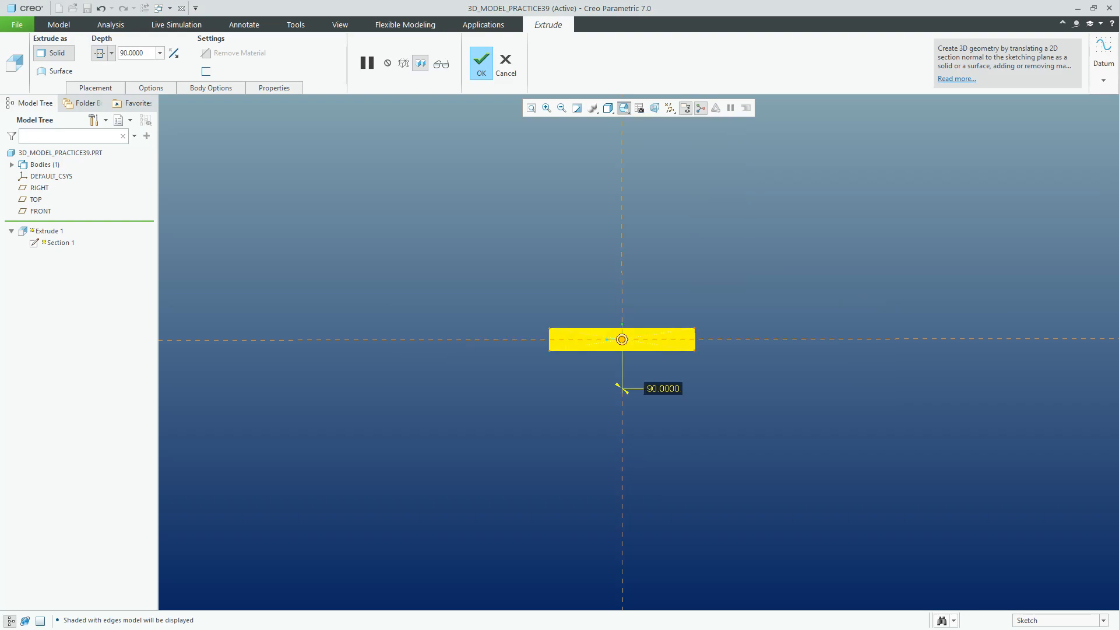
middle_click(657, 363)
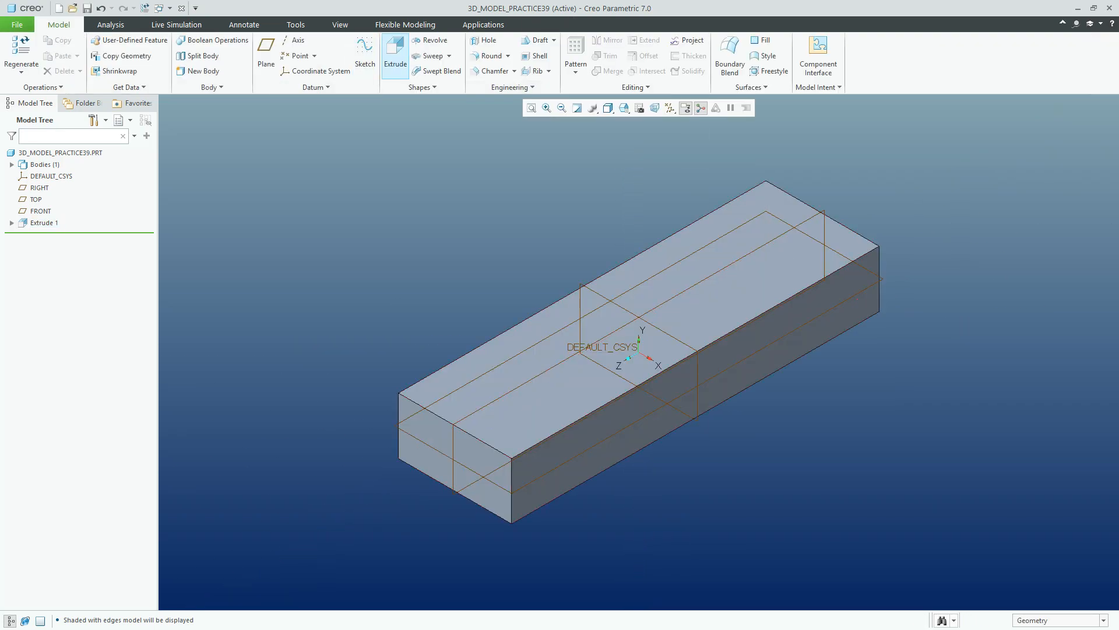
On the block's long side face, sketch a center rectangle about 201 by 26 for a new extrusion, centred lengthwise with its lower side on the bottom edge
click(395, 56)
click(95, 87)
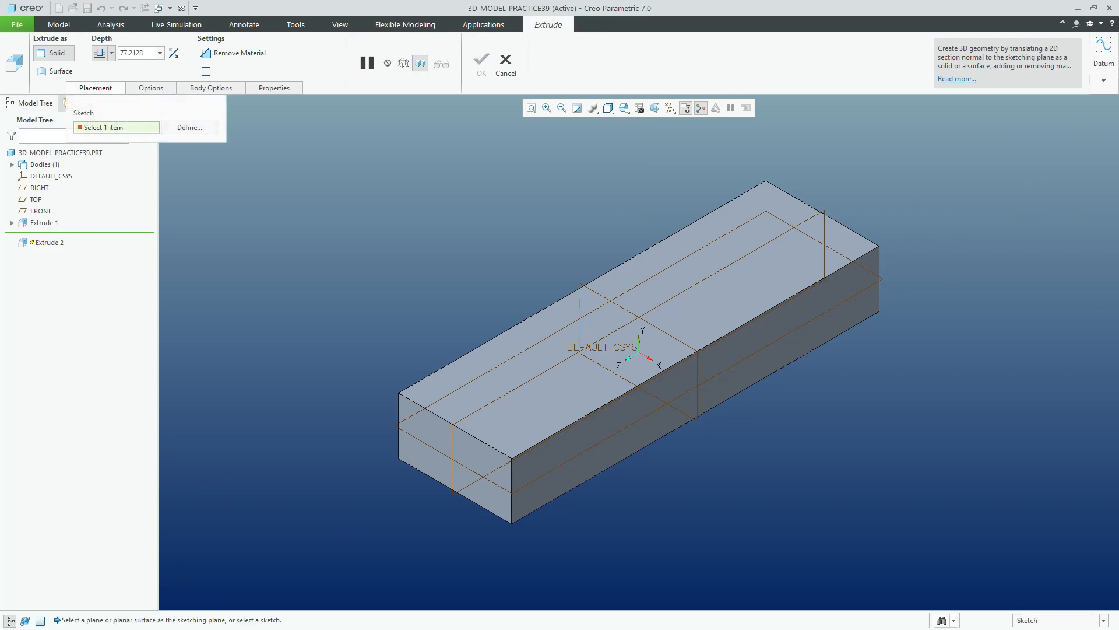
click(190, 128)
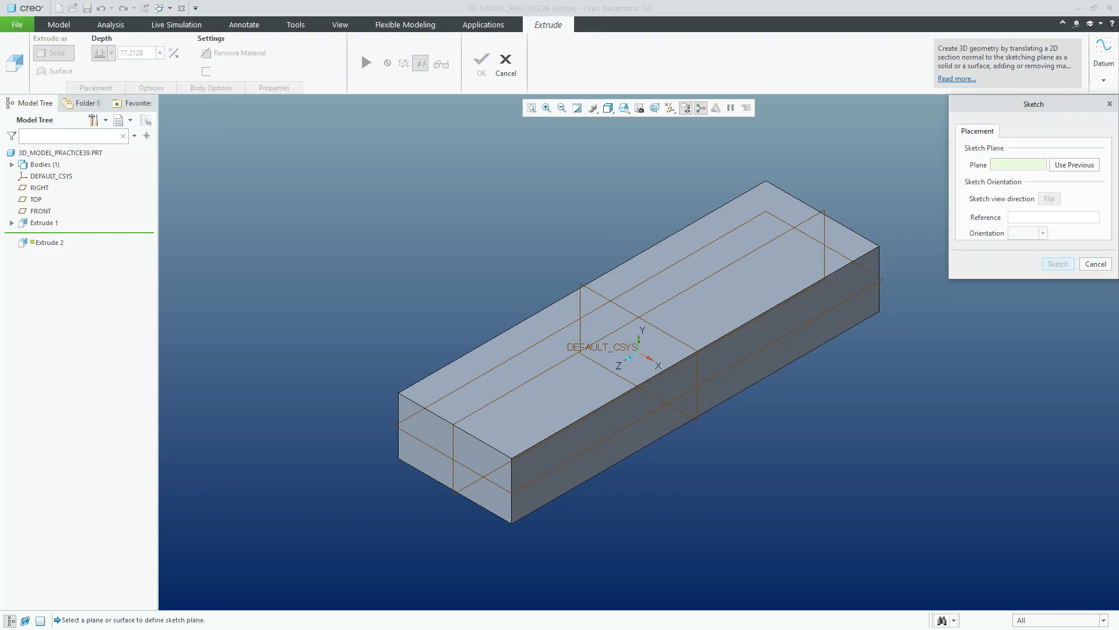
click(688, 397)
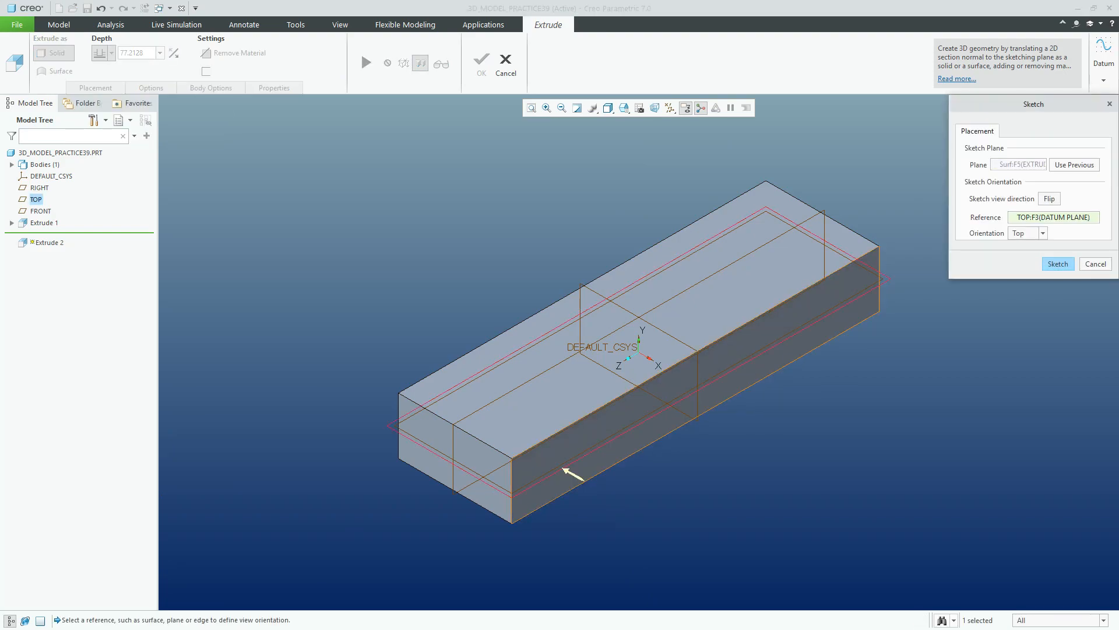
key(Return)
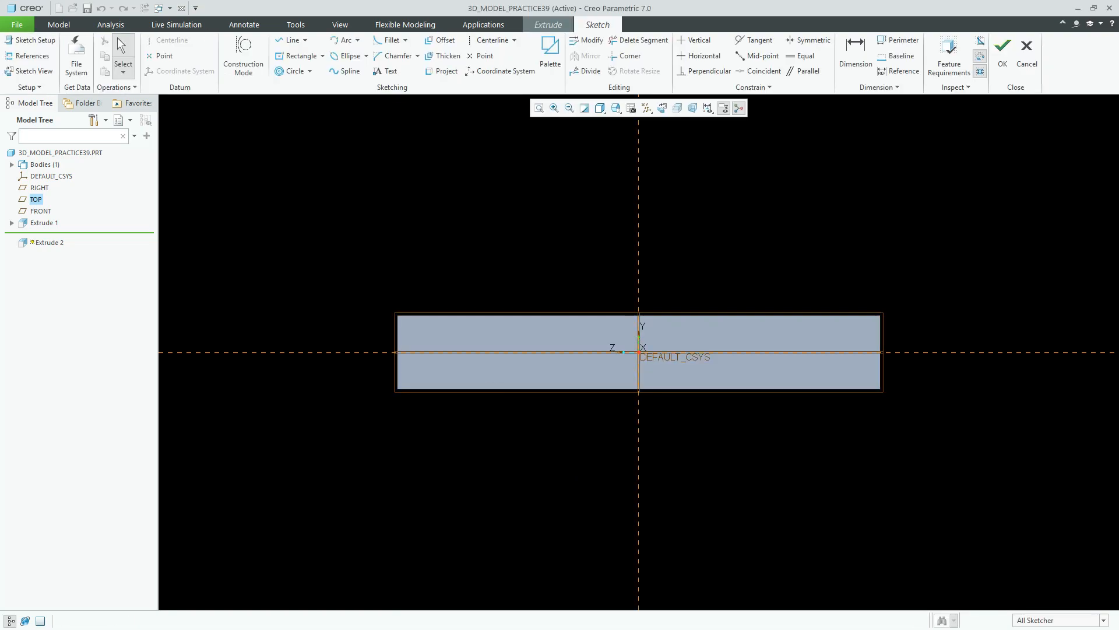
click(300, 56)
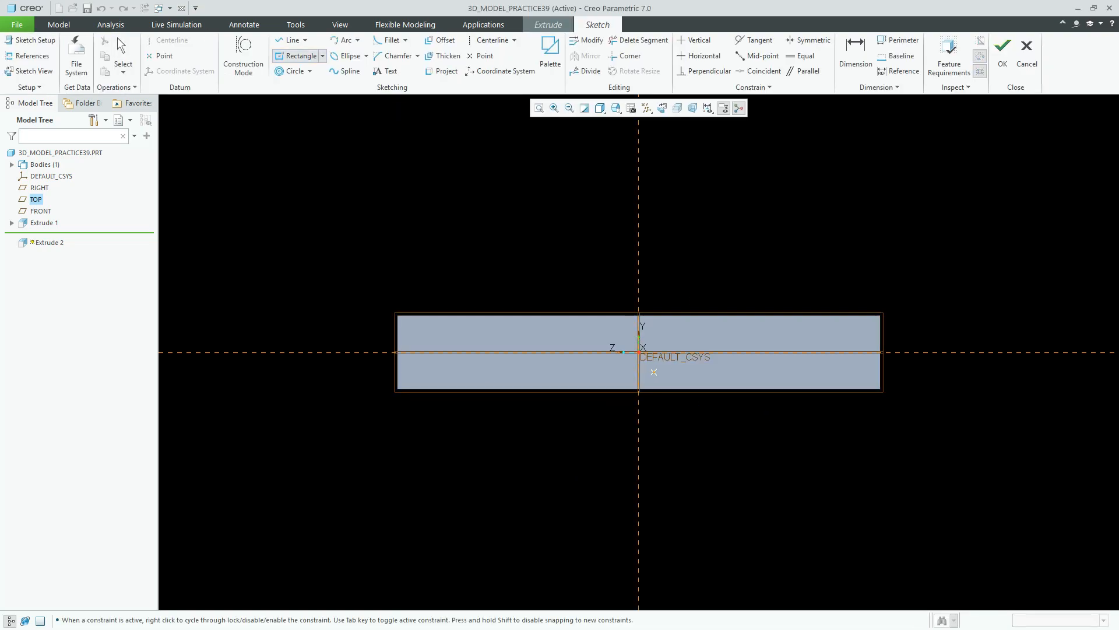
click(639, 367)
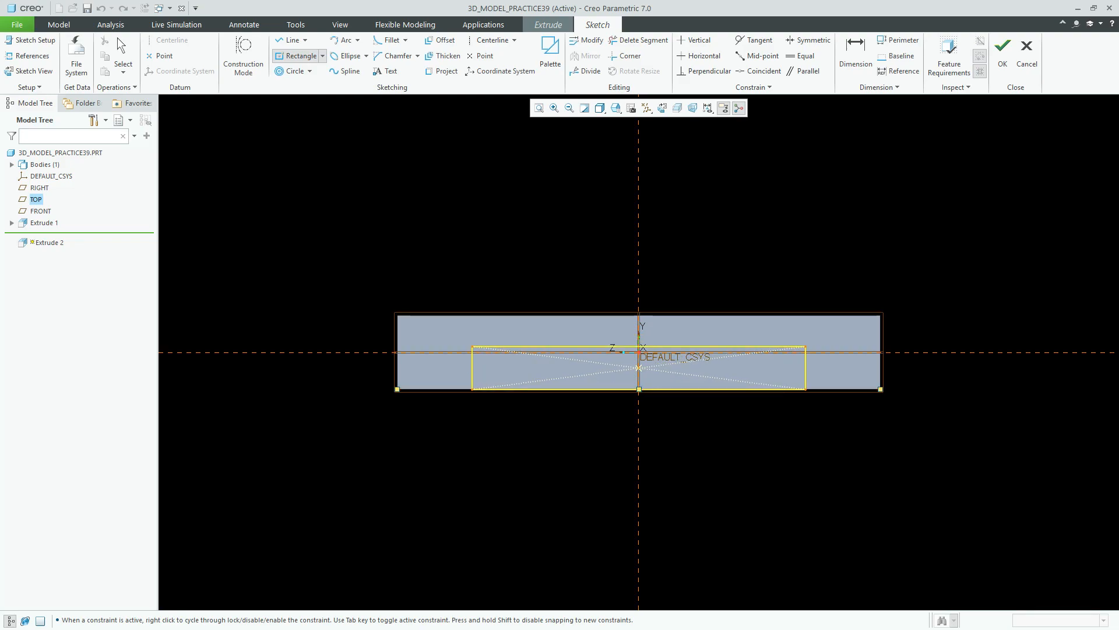
click(807, 389)
middle_click(807, 389)
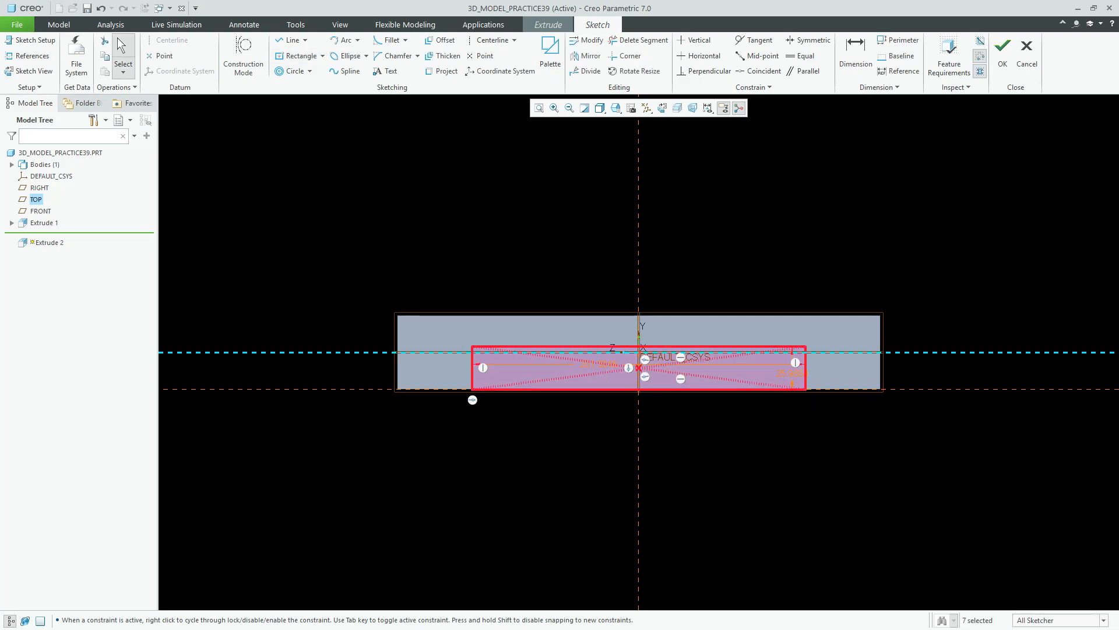
Set the height of the rectangle on the side face to 35
scroll(767, 370, down, 3)
click(828, 366)
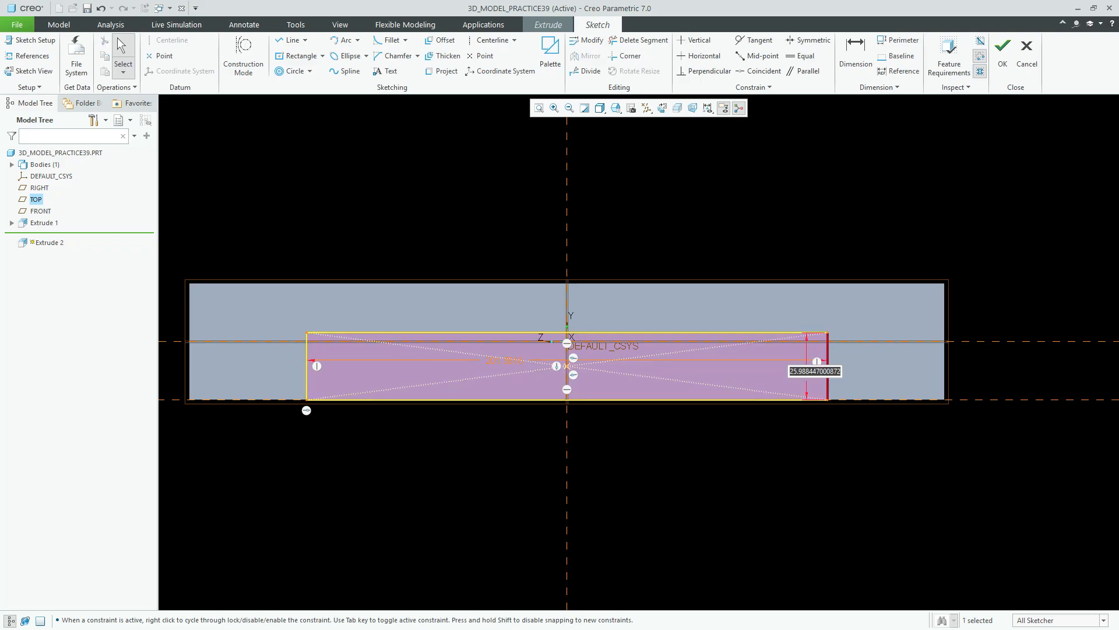
text(35)
key(Return)
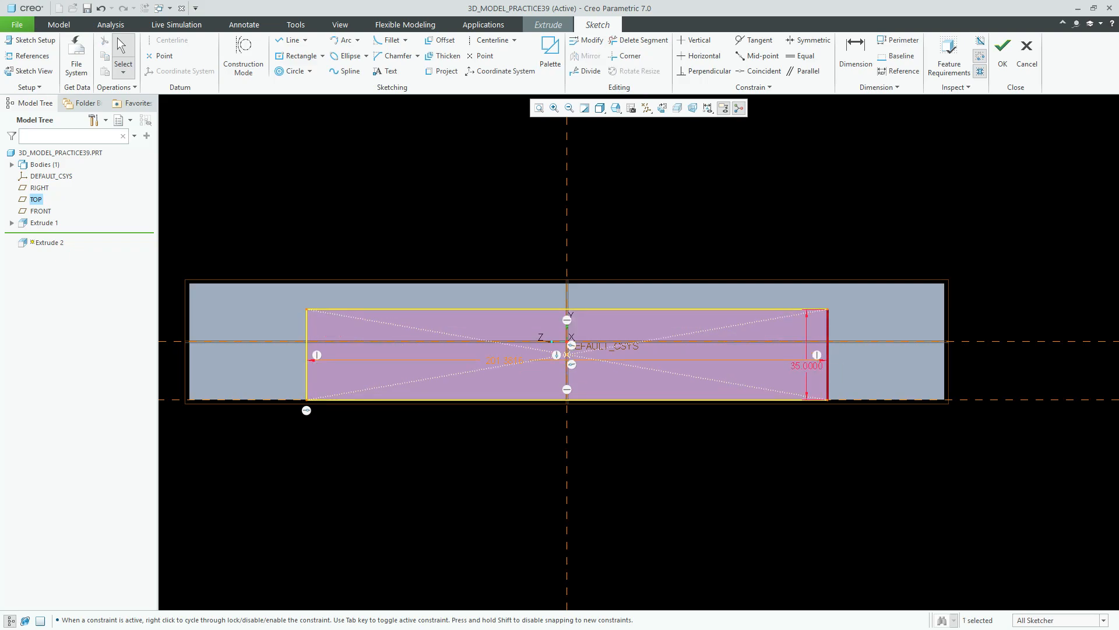
Dimension the rectangle's lower edge below the block and set its length to 184
click(525, 449)
click(507, 400)
key(d)
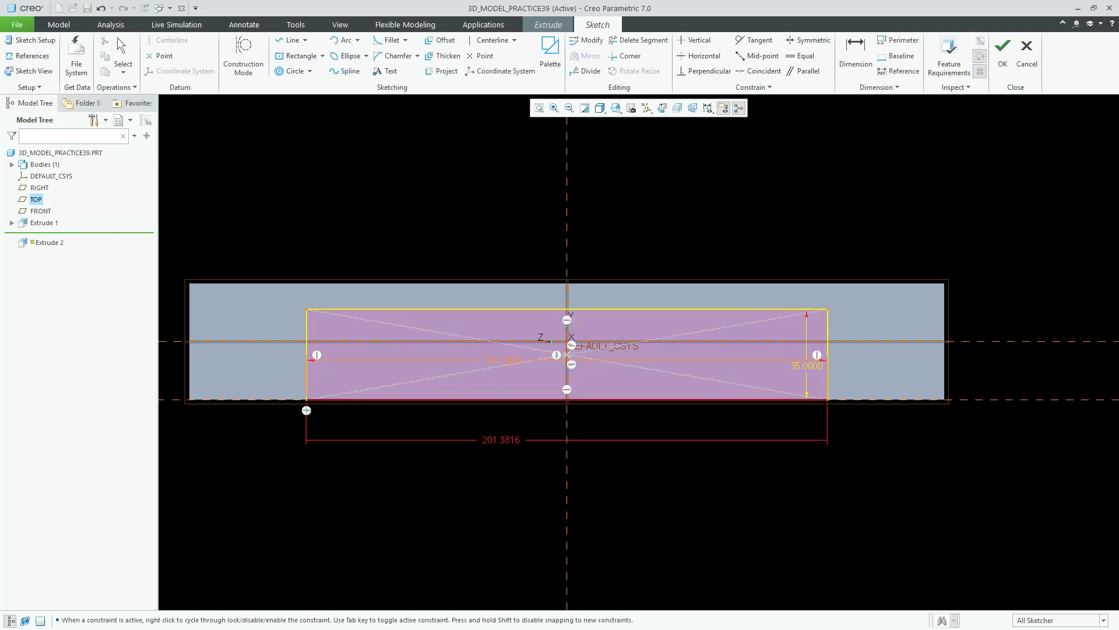
middle_click(505, 438)
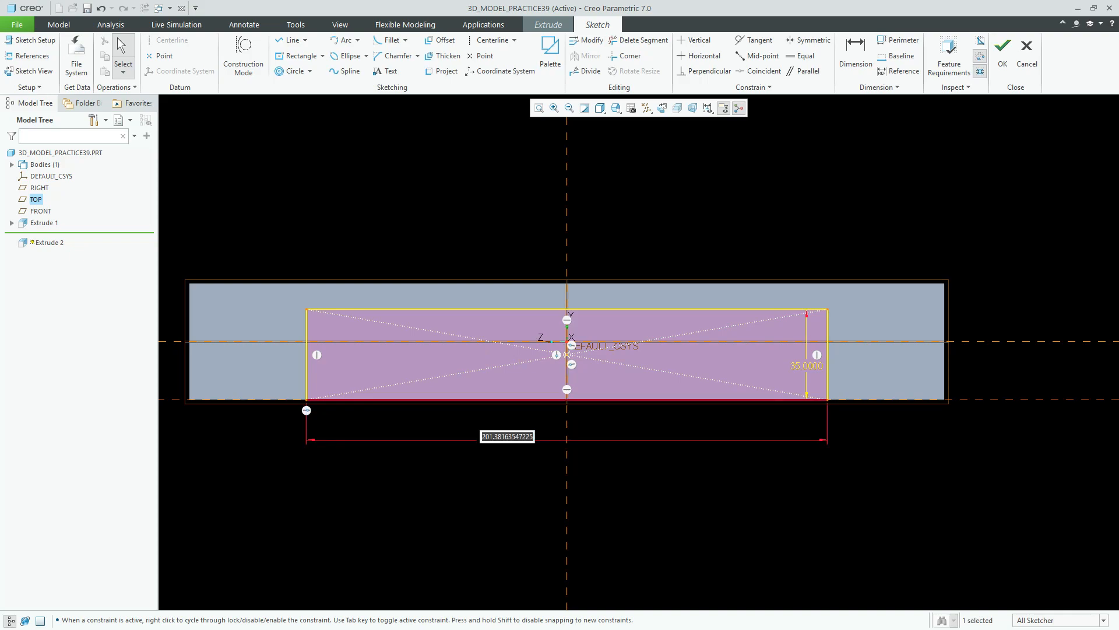
text(184)
key(Return)
Move the rectangle's height dimension outside the profile and finish the sketch
drag(784, 366, 873, 429)
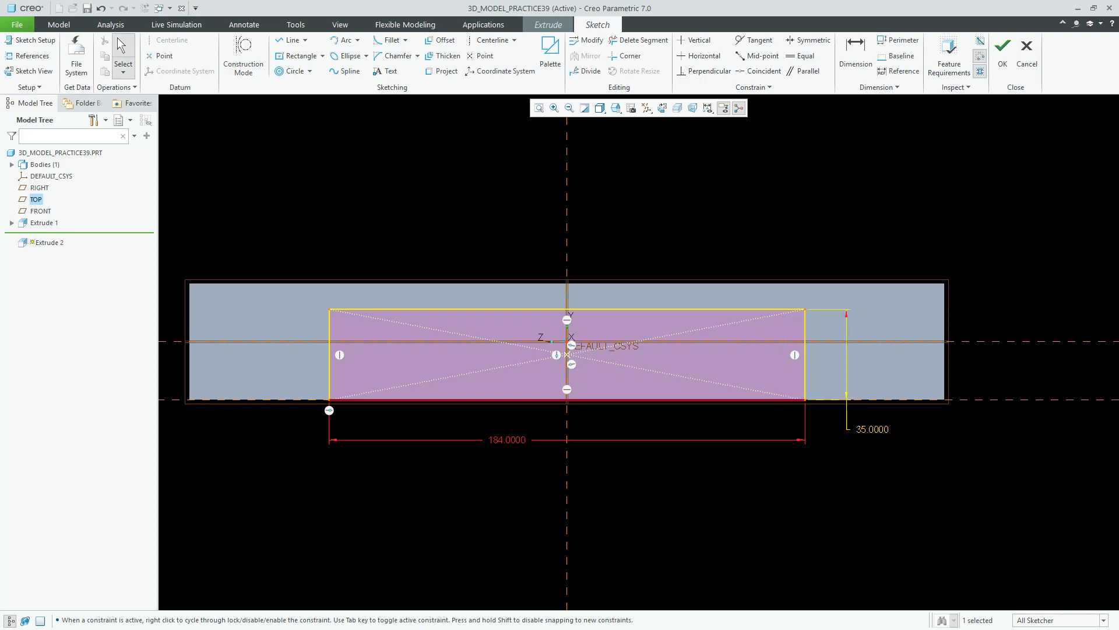
click(898, 466)
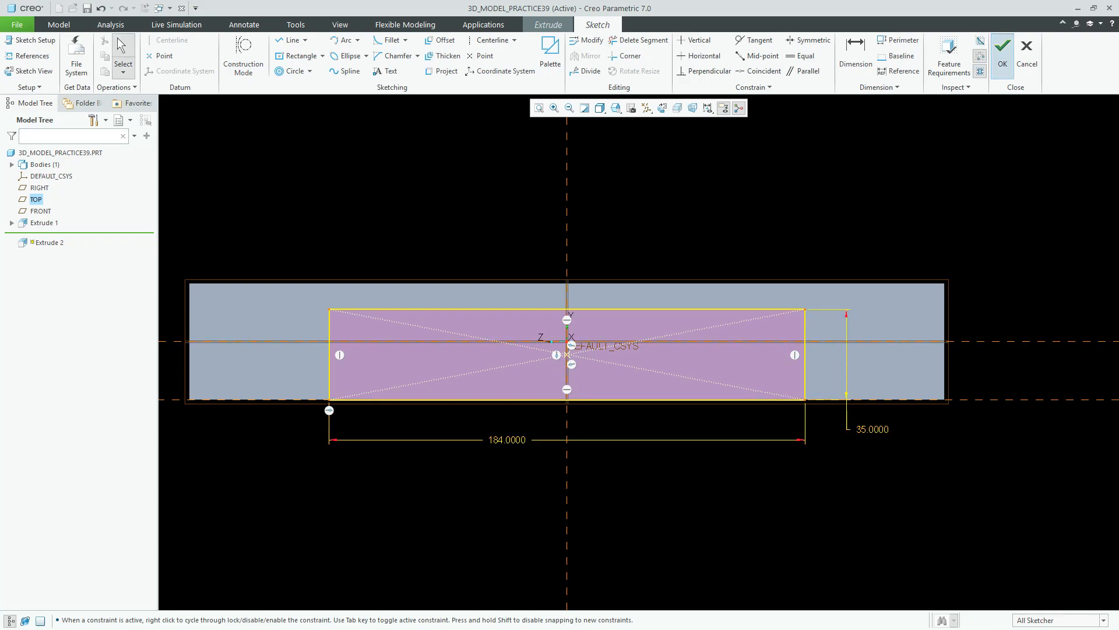
click(1003, 58)
In default orientation, reverse the extrusion into the block and cut the rectangle through all of it
click(624, 108)
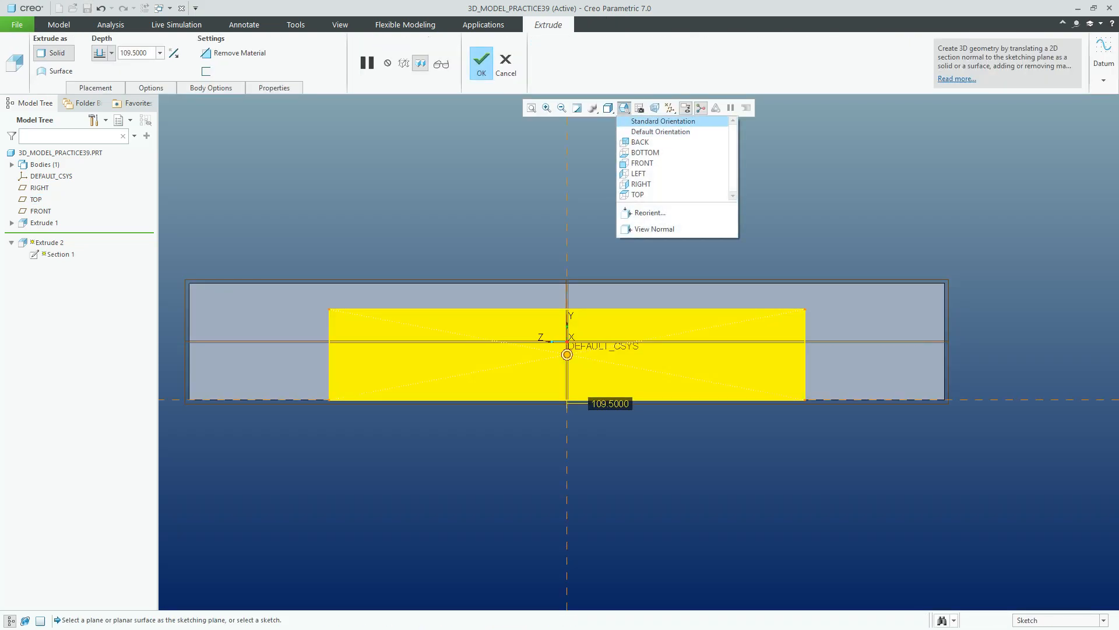
click(660, 131)
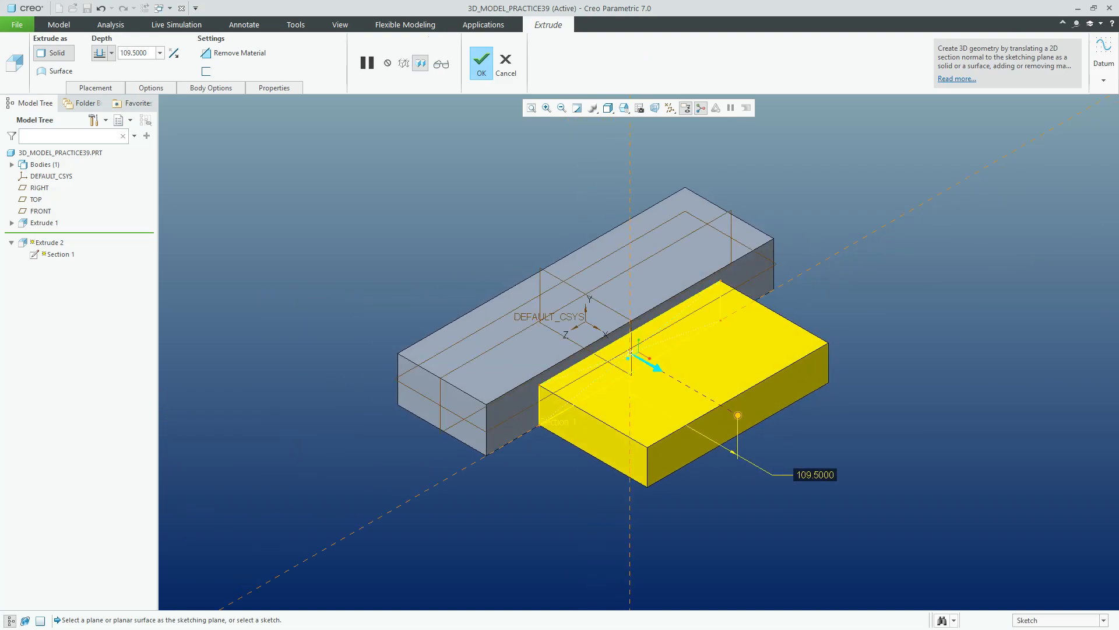
click(653, 363)
click(101, 53)
click(99, 120)
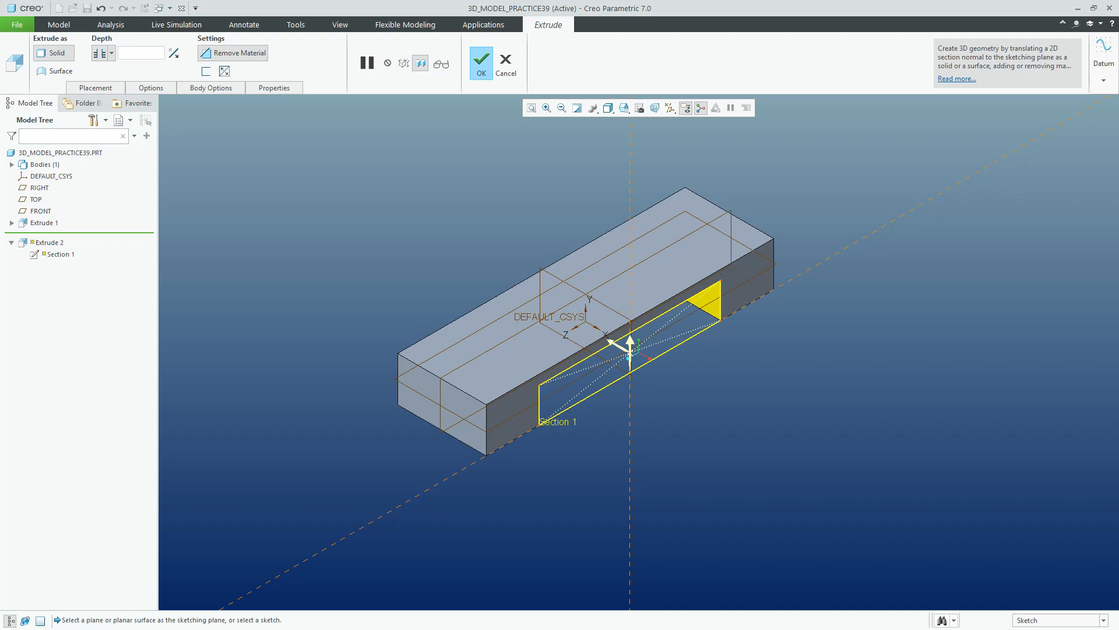
click(482, 60)
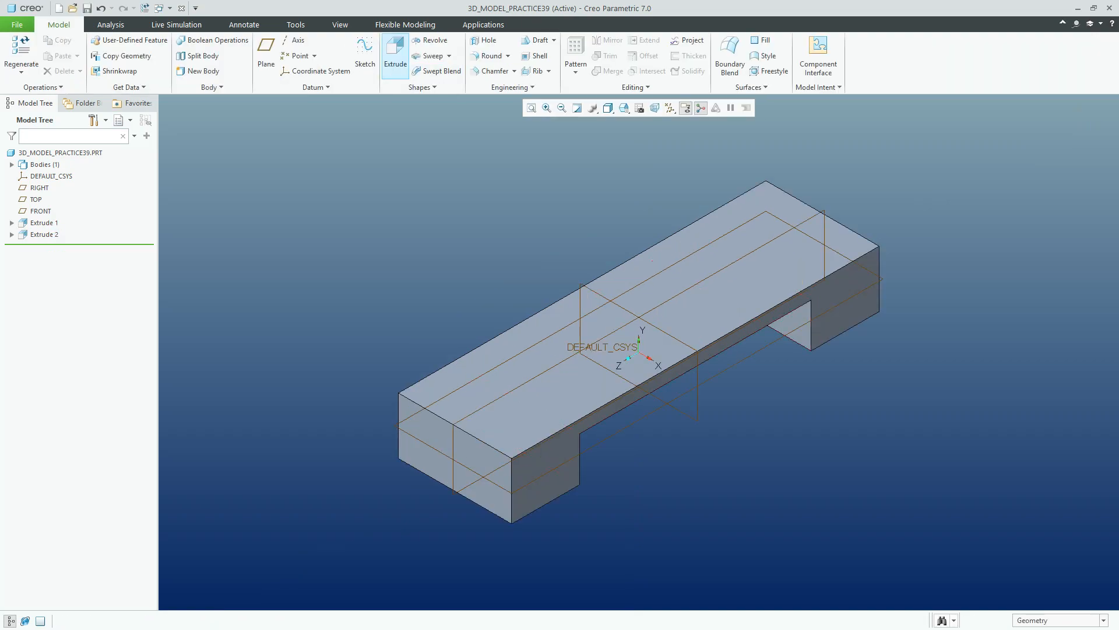
For a new extrusion on the RIGHT plane, sketch a corner rectangle about 41 wide starting at the upper-left corner of the block's profile
click(395, 55)
click(95, 88)
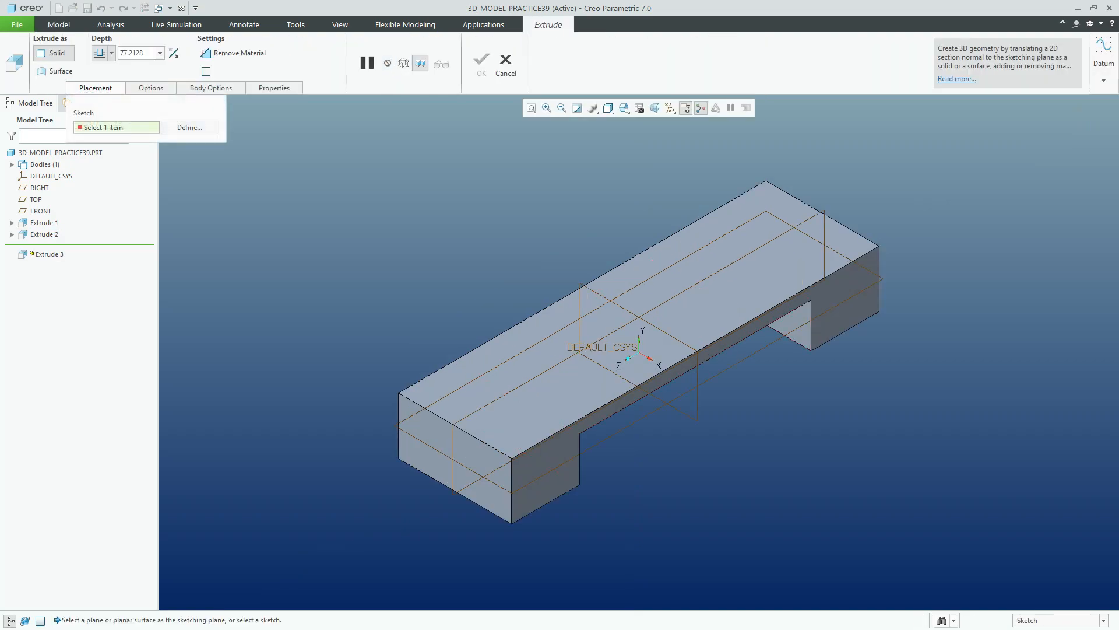
click(190, 128)
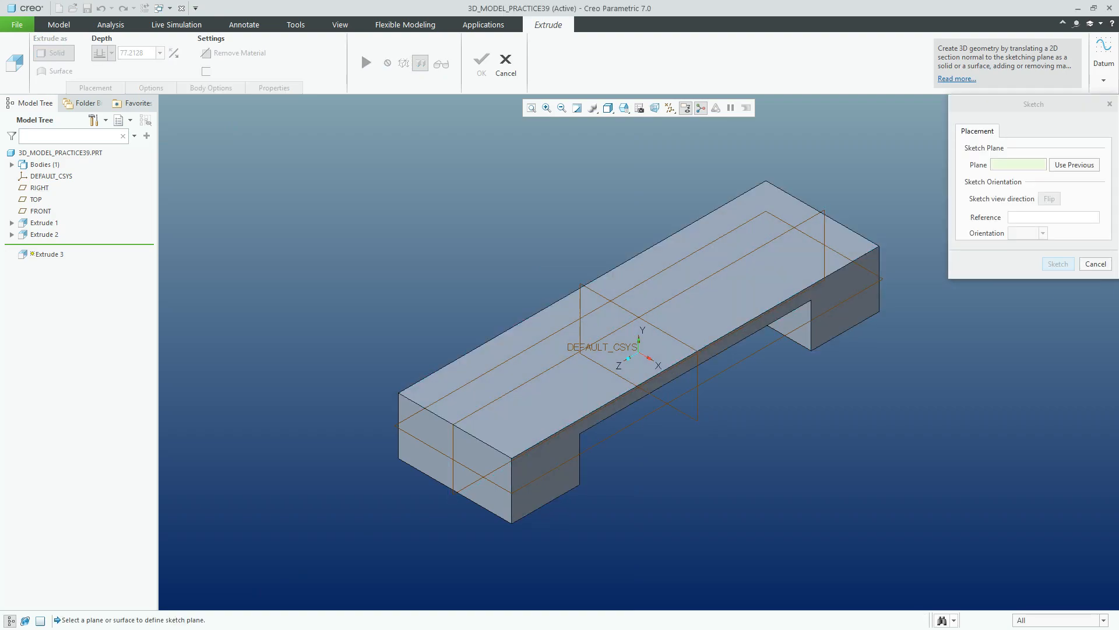
click(35, 199)
click(1058, 263)
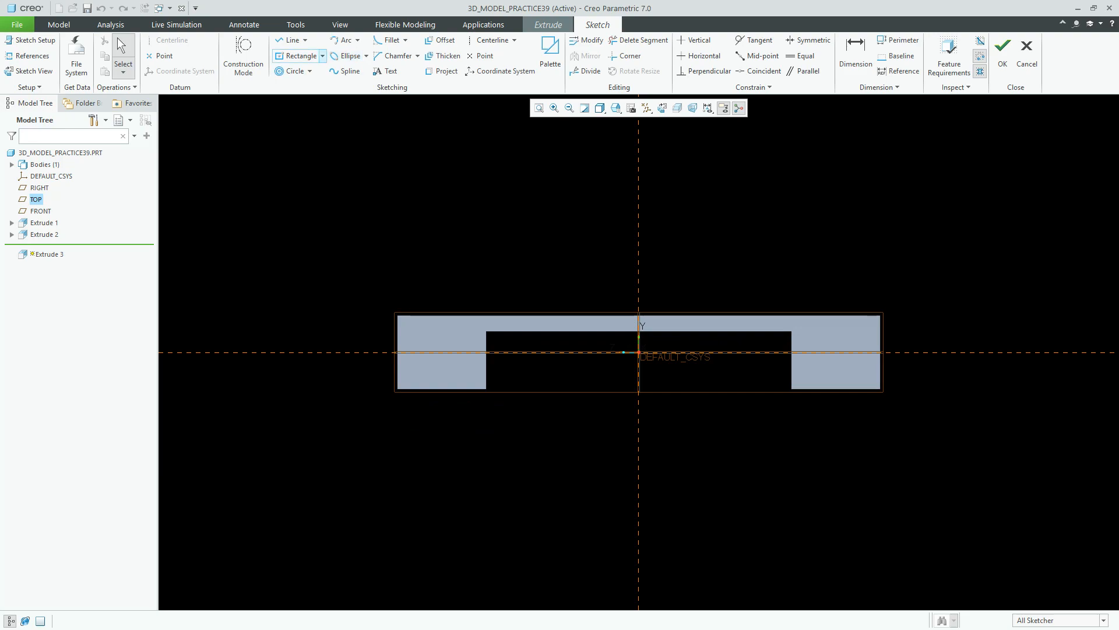
click(323, 55)
click(327, 70)
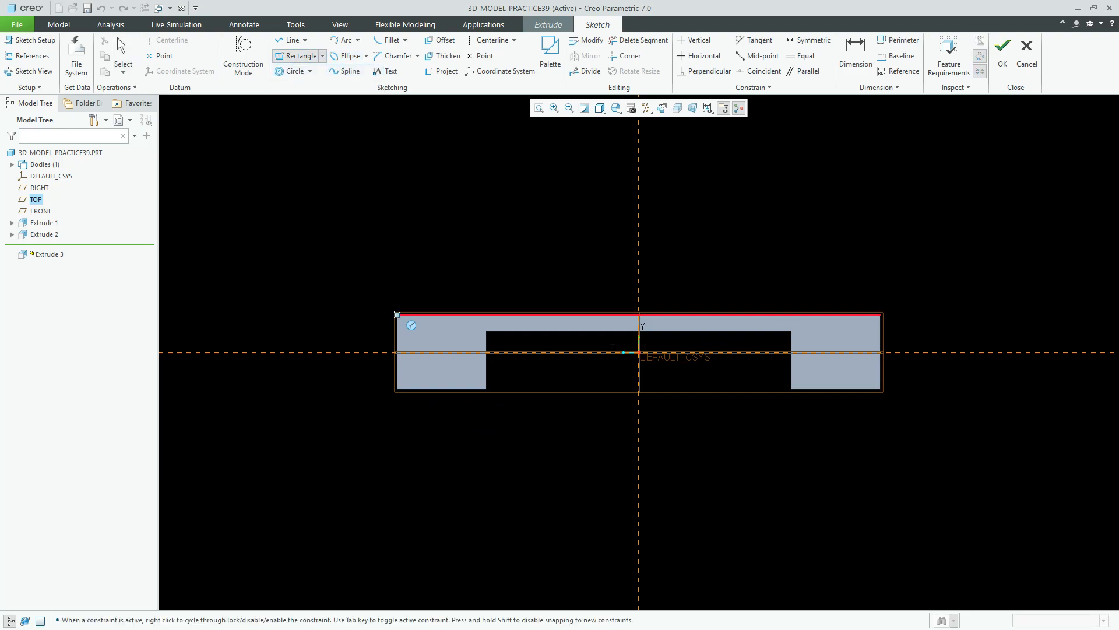
click(397, 314)
click(465, 369)
middle_click(440, 257)
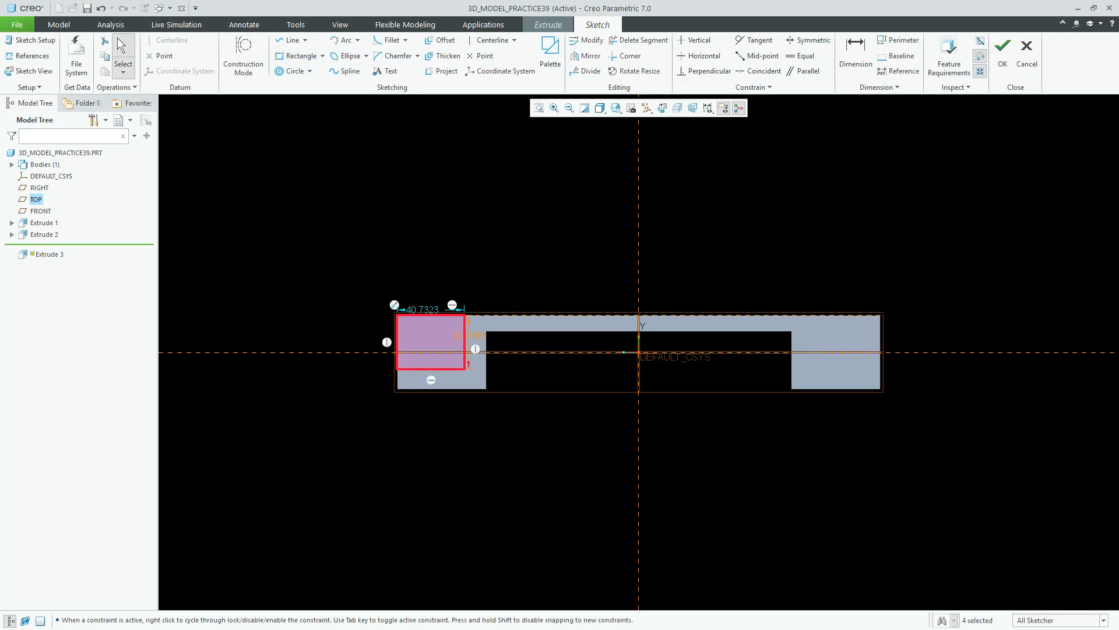
Set the corner rectangle's width to 44 and height to 35, and place the height dimension outside the profile
double_click(422, 309)
text(44)
key(Return)
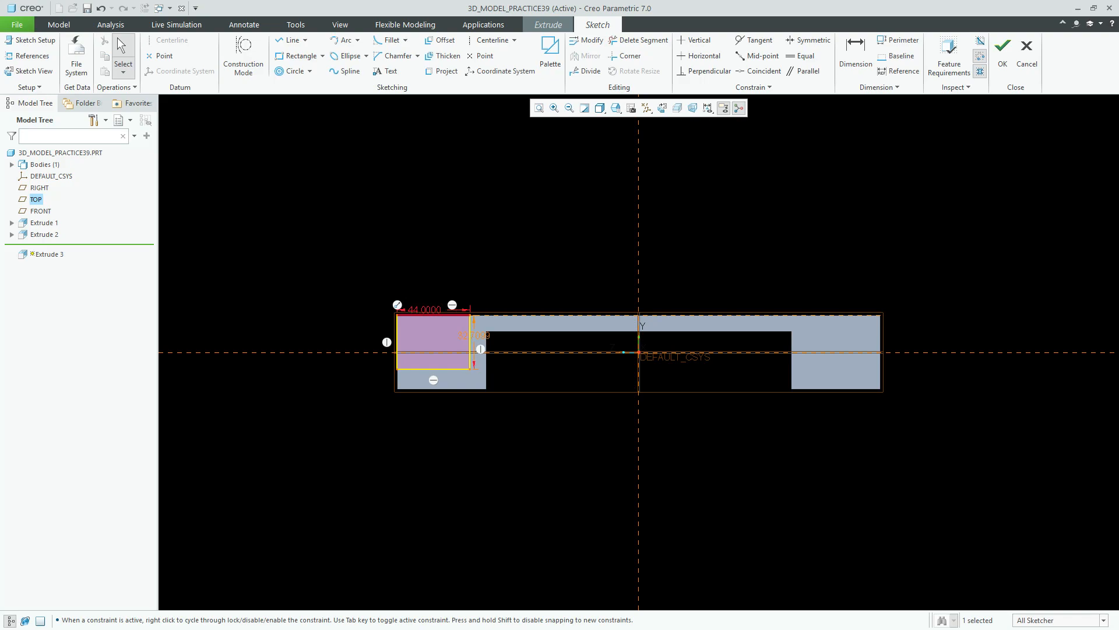
double_click(473, 336)
text(35)
key(Return)
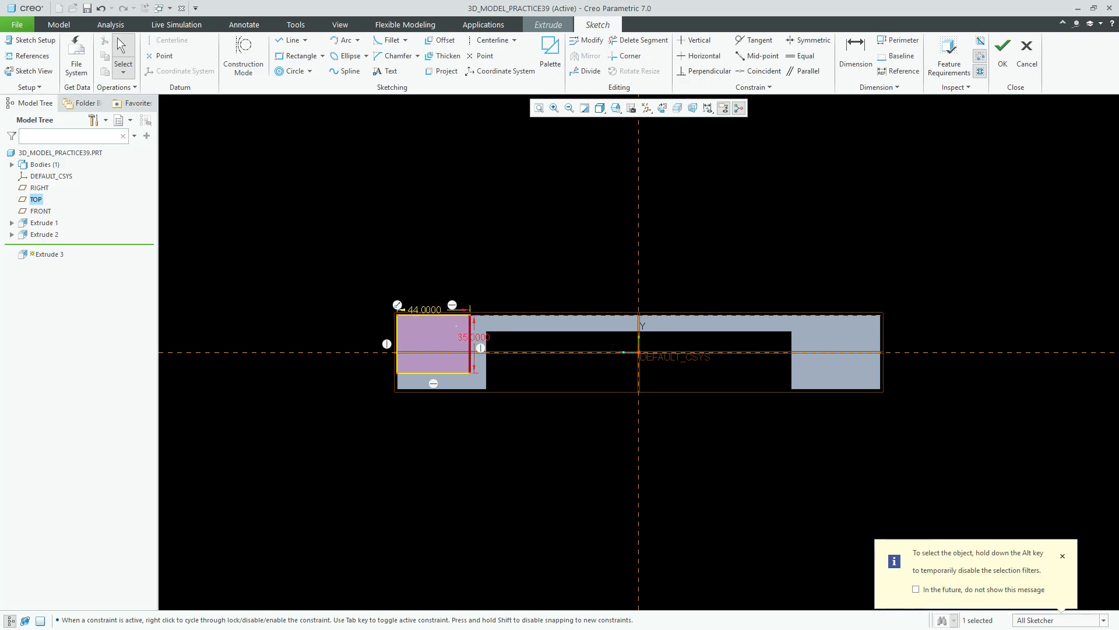
drag(474, 337, 345, 302)
Mirror the whole rectangle about the vertical reference line and finish the sketch
drag(424, 309, 509, 408)
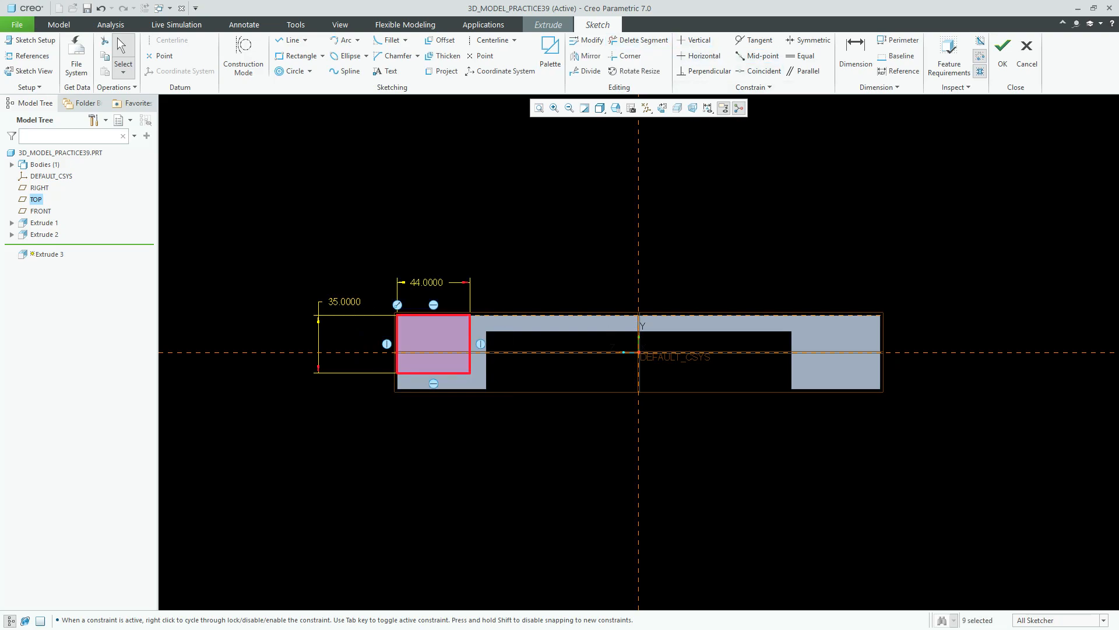
click(586, 56)
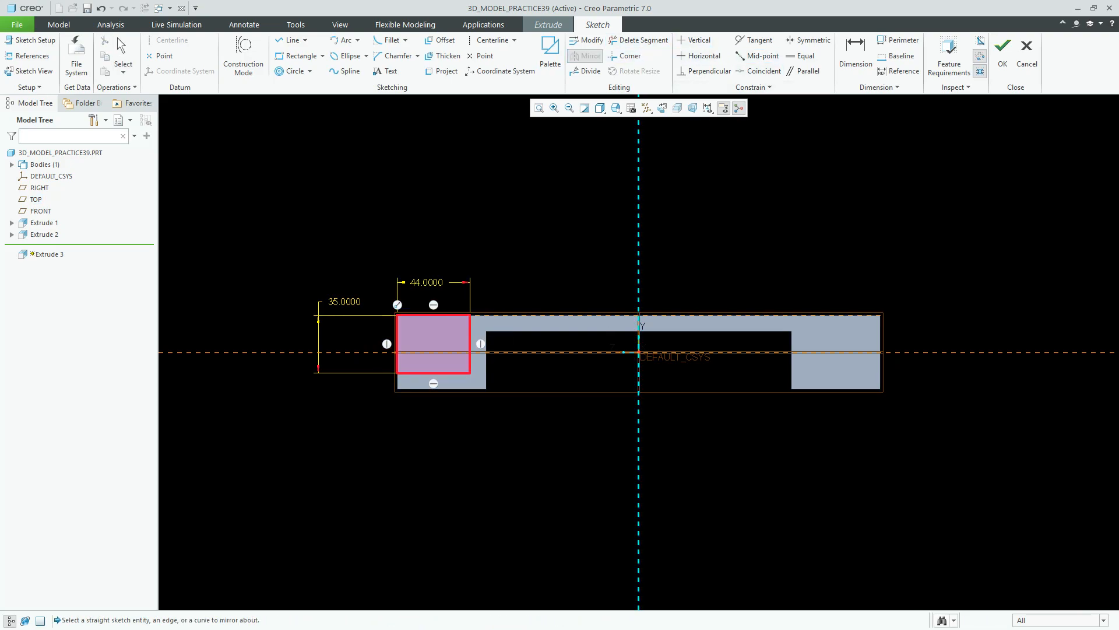
click(639, 231)
click(1003, 58)
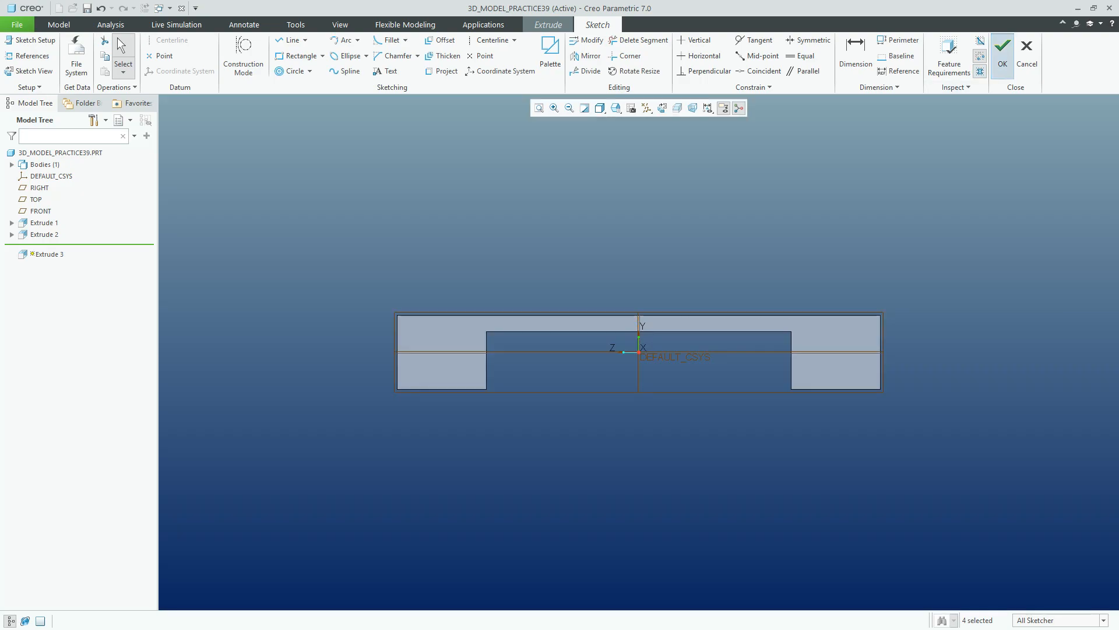
In default orientation, reverse the extrusion into the block and cut both corner rectangles through all of it
click(624, 107)
click(647, 123)
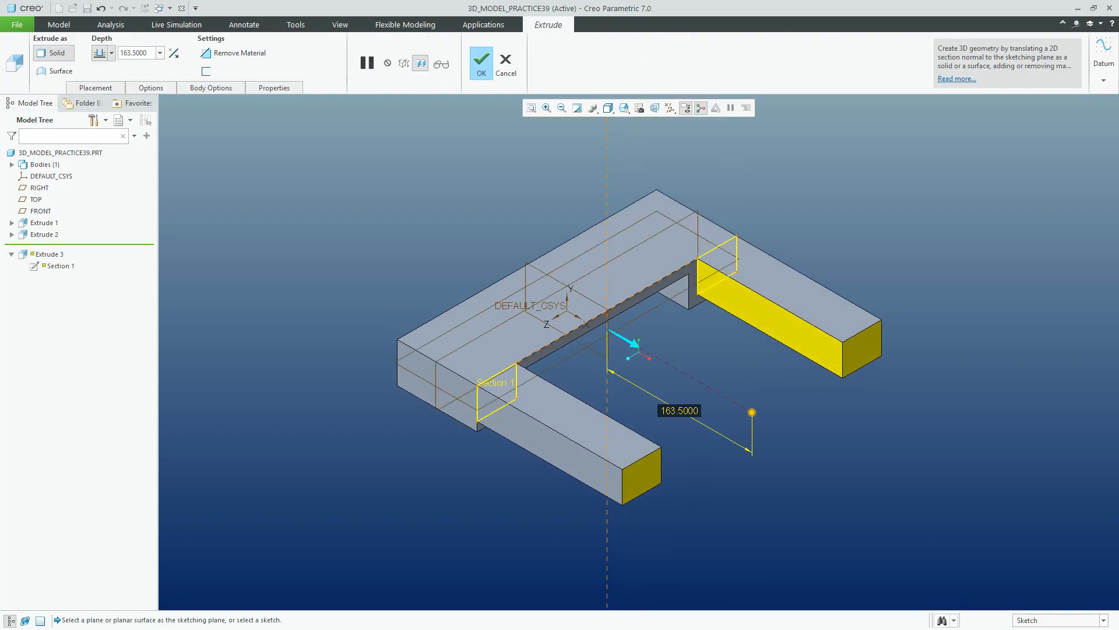
click(633, 342)
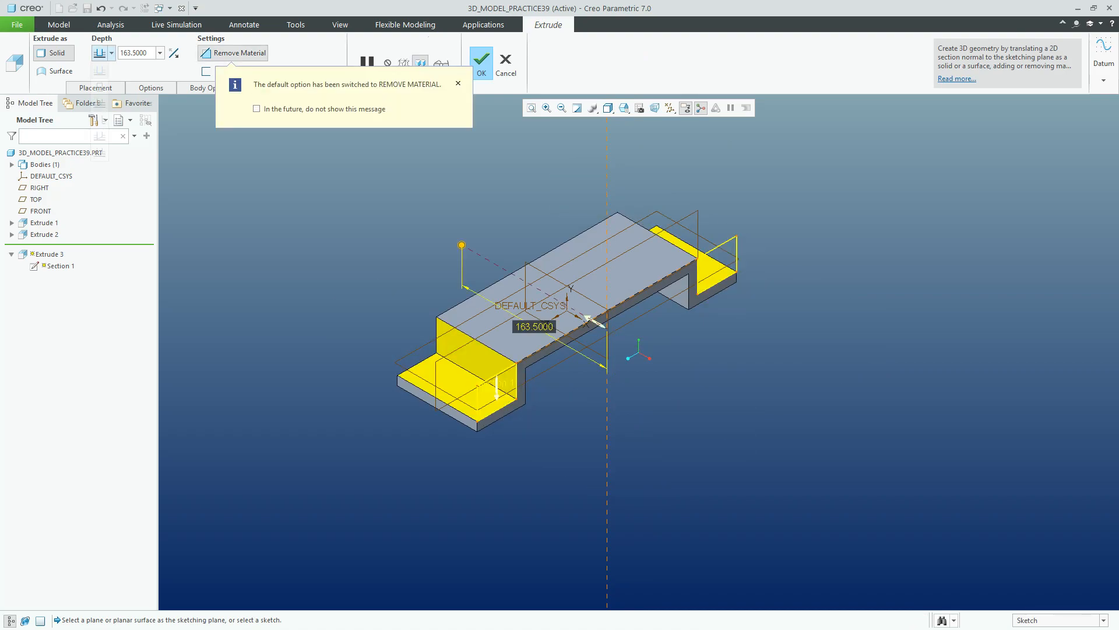
click(100, 120)
click(481, 62)
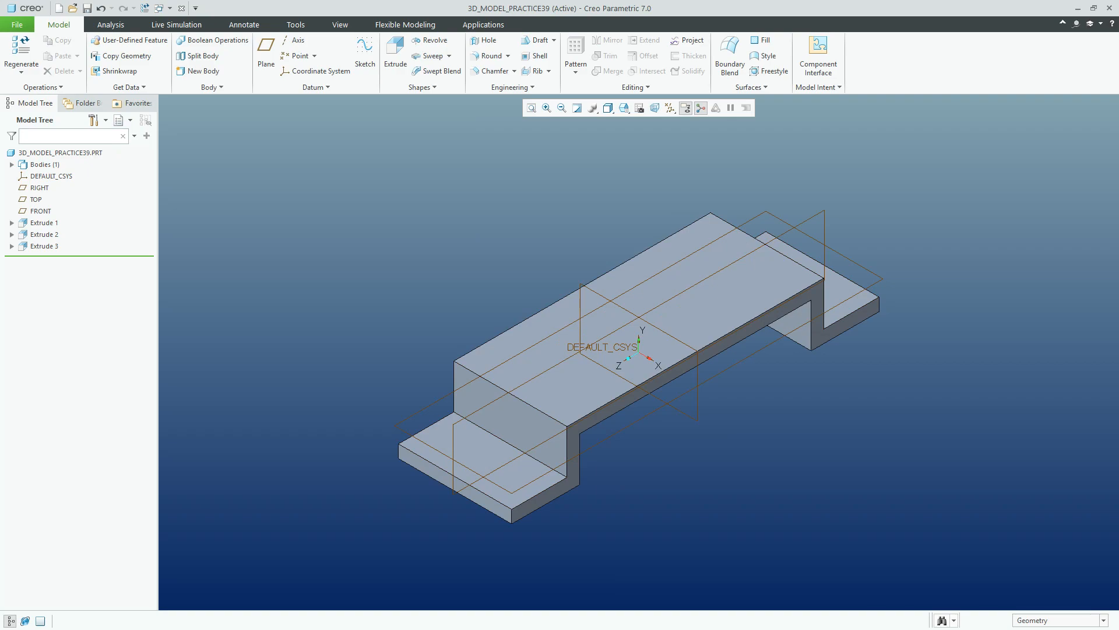
Create a datum plane offset 25 inward from the inner side face of the first leg
click(266, 55)
middle_drag(670, 431, 531, 429)
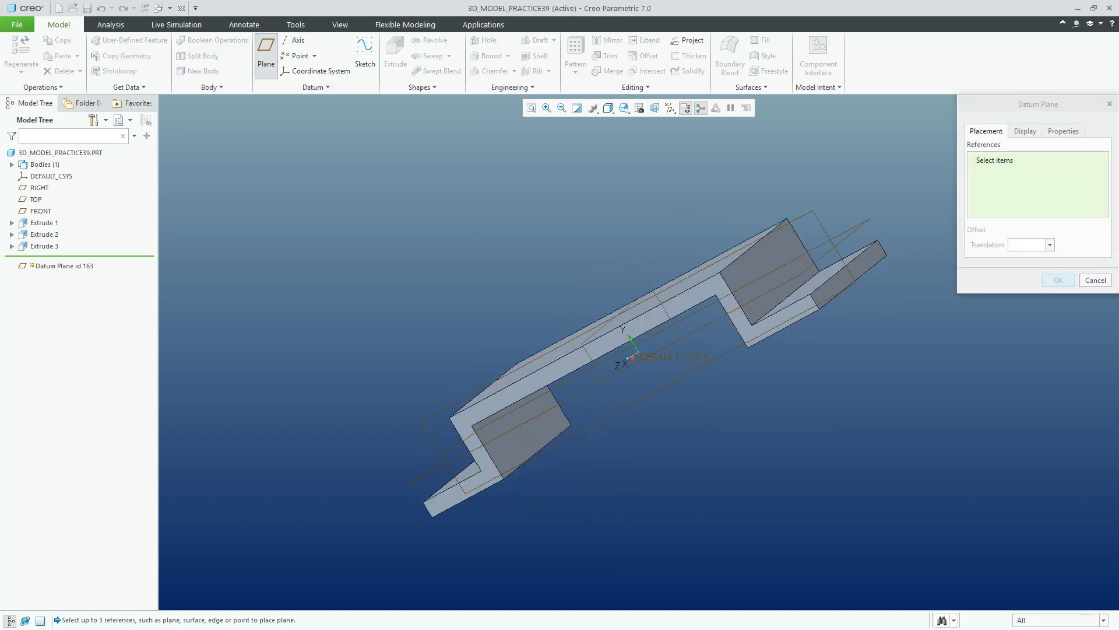
click(527, 431)
double_click(1022, 244)
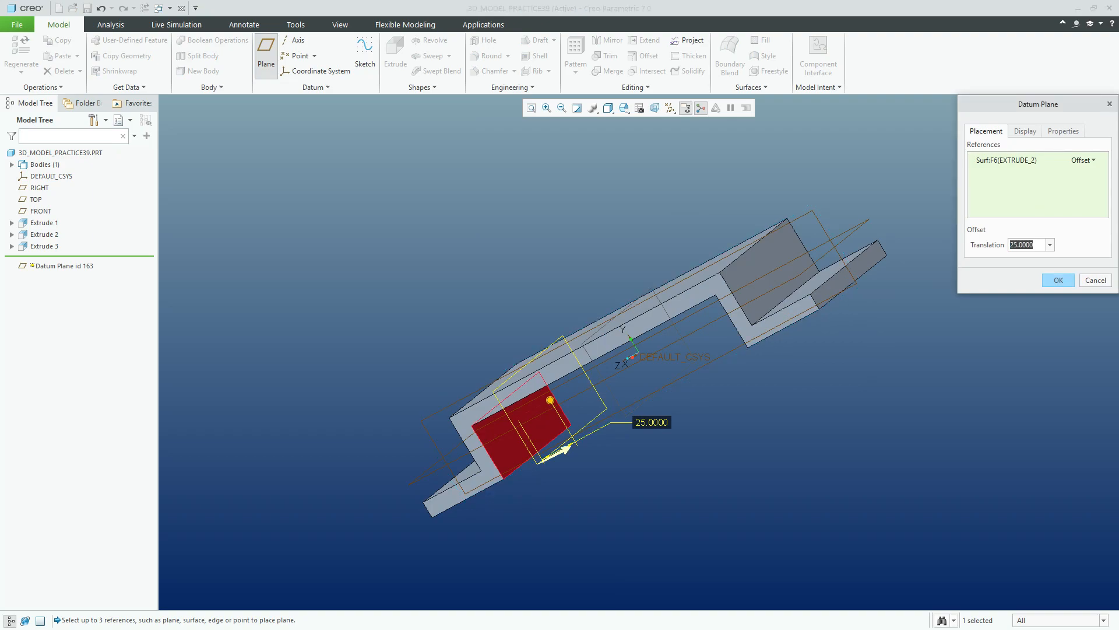
click(1059, 281)
click(787, 397)
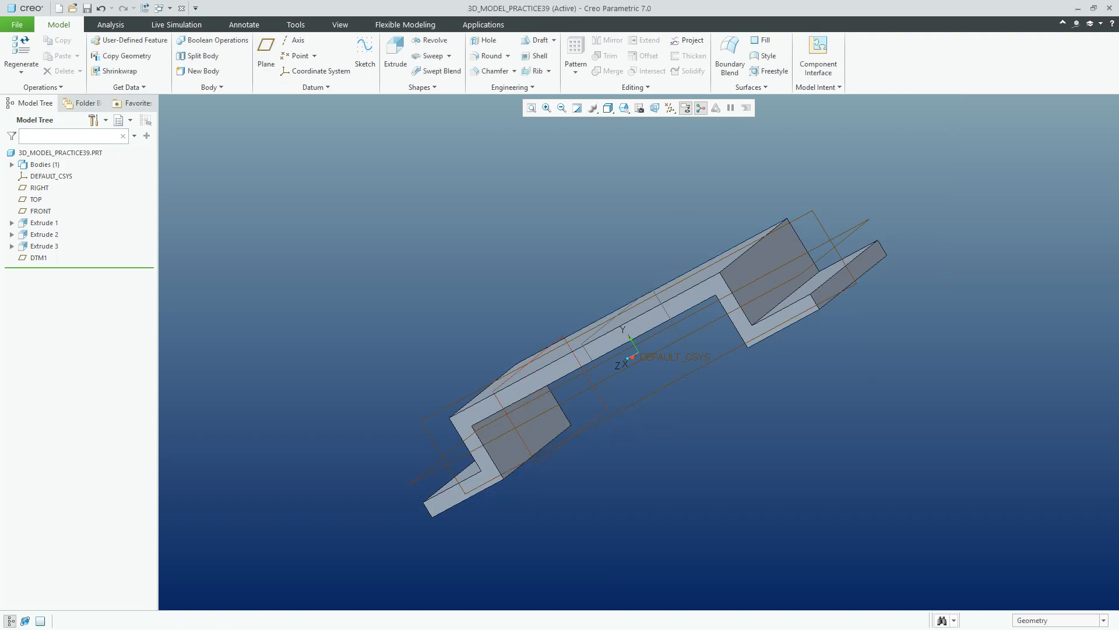
Start a new extrusion sketch on datum plane DTM1 and show the model with hidden-line display
click(569, 441)
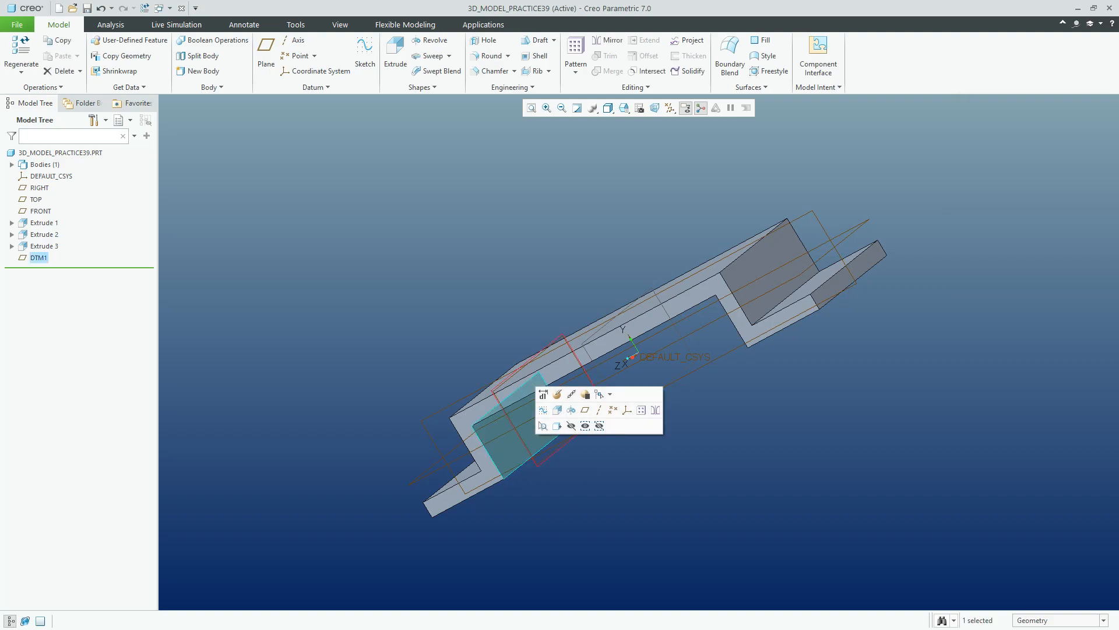
click(395, 55)
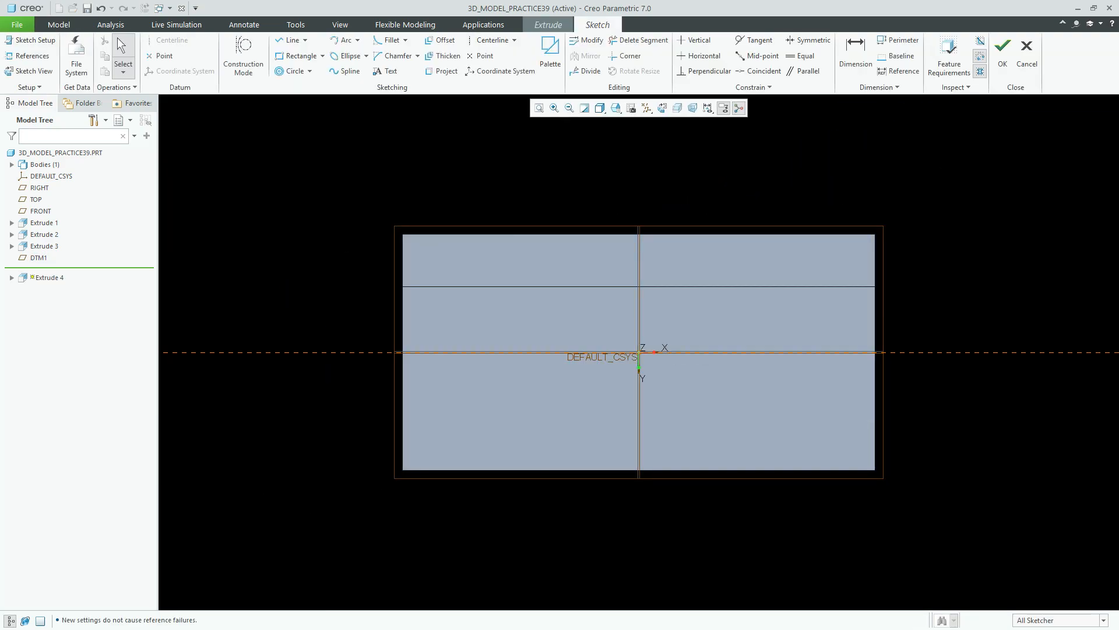
click(601, 108)
click(635, 174)
scroll(456, 436, up, 2)
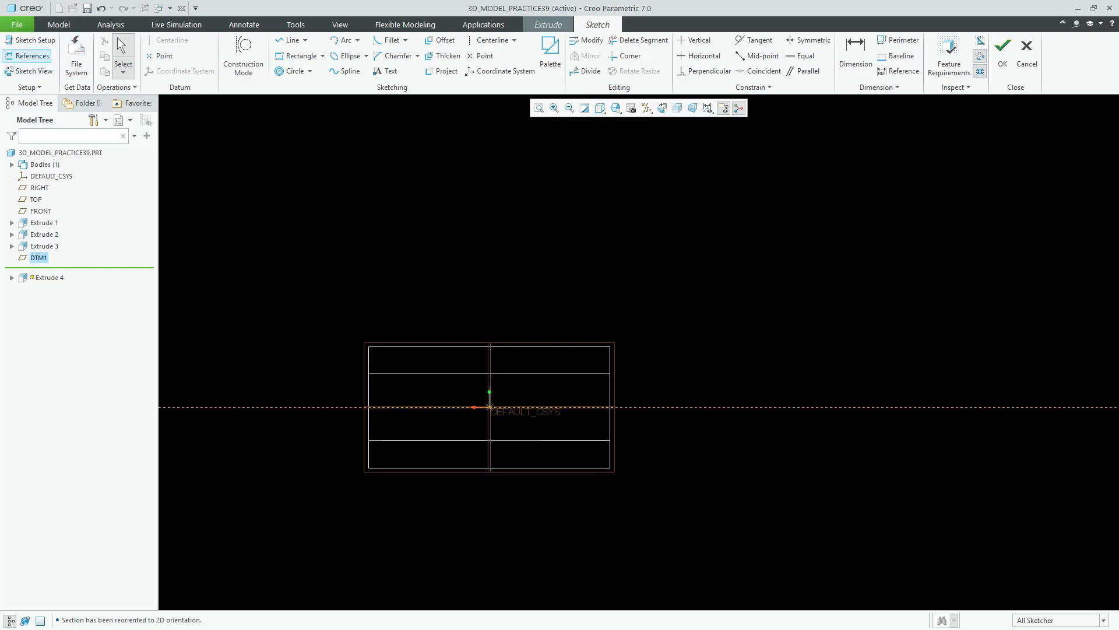
Add the RIGHT datum plane as a reference for the sketch
click(30, 56)
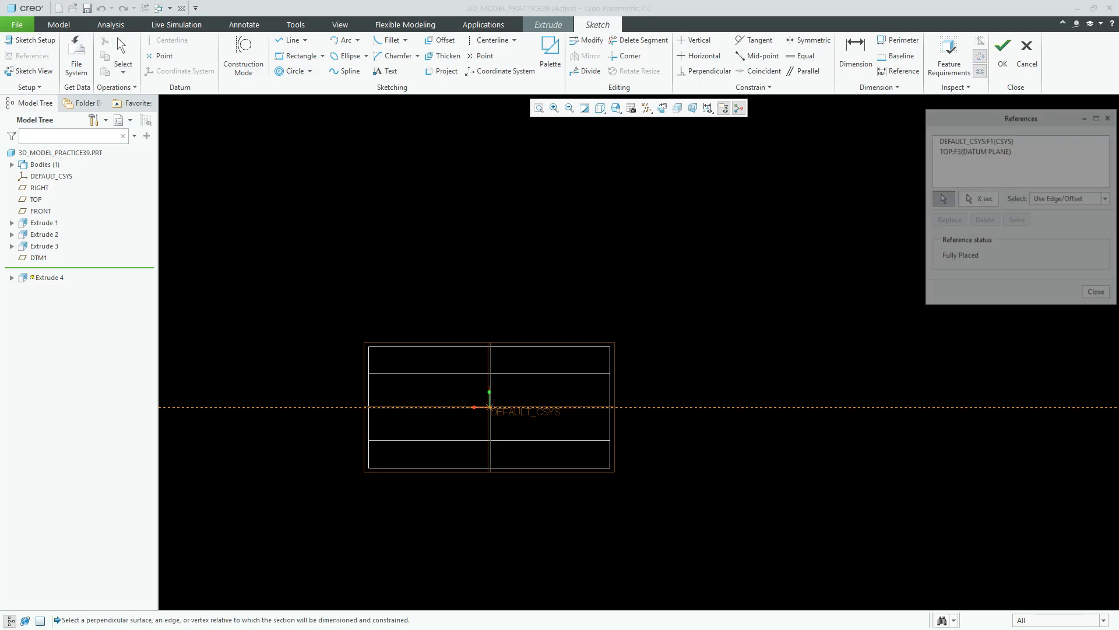
click(39, 187)
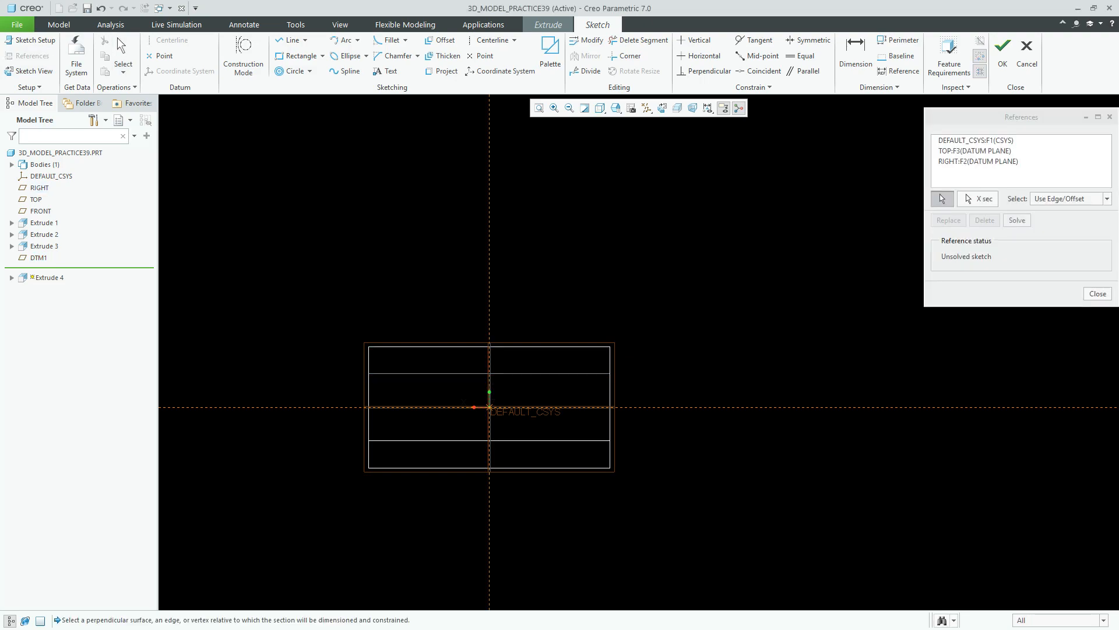
click(1097, 294)
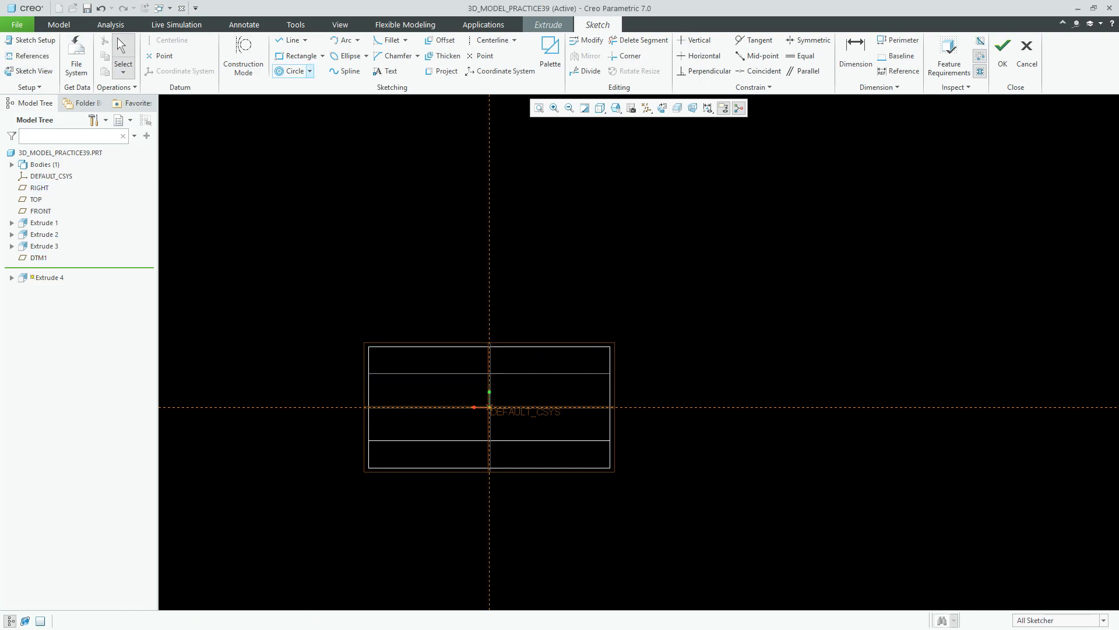
Sketch a circle above the block, centred on the vertical reference, and set its diameter to 40
click(310, 71)
click(320, 85)
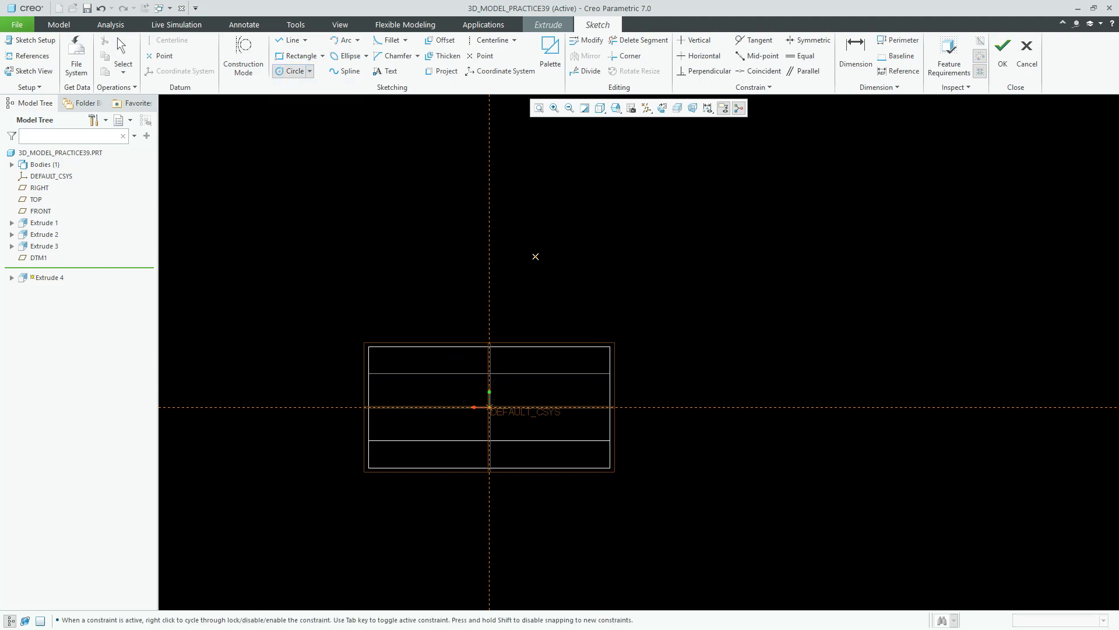
click(489, 233)
click(557, 236)
middle_click(478, 234)
text(4)
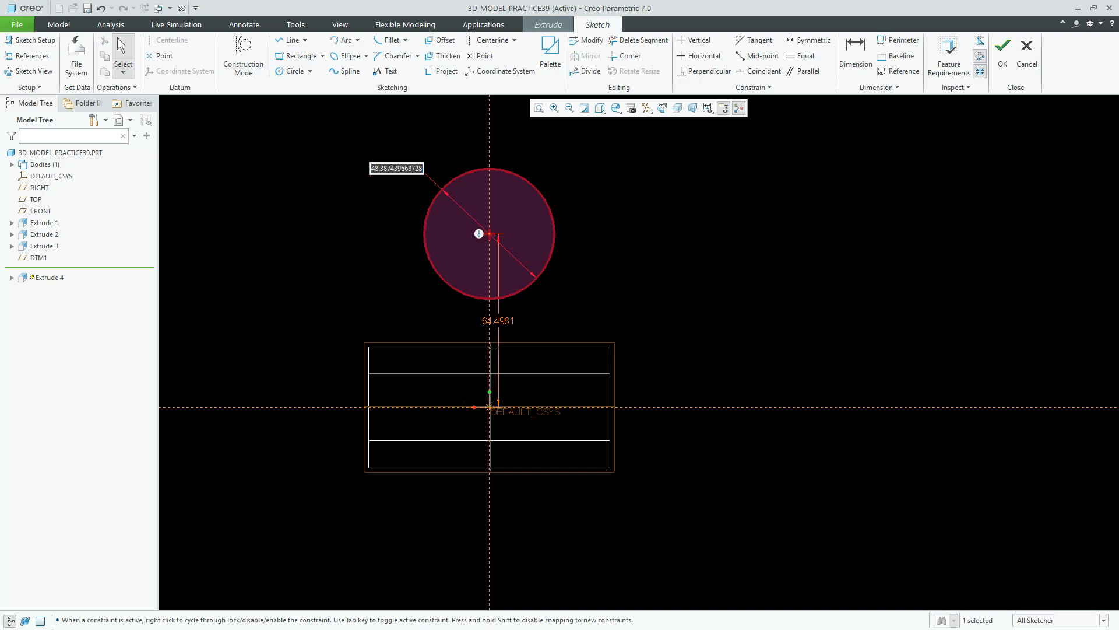
text(0)
key(Return)
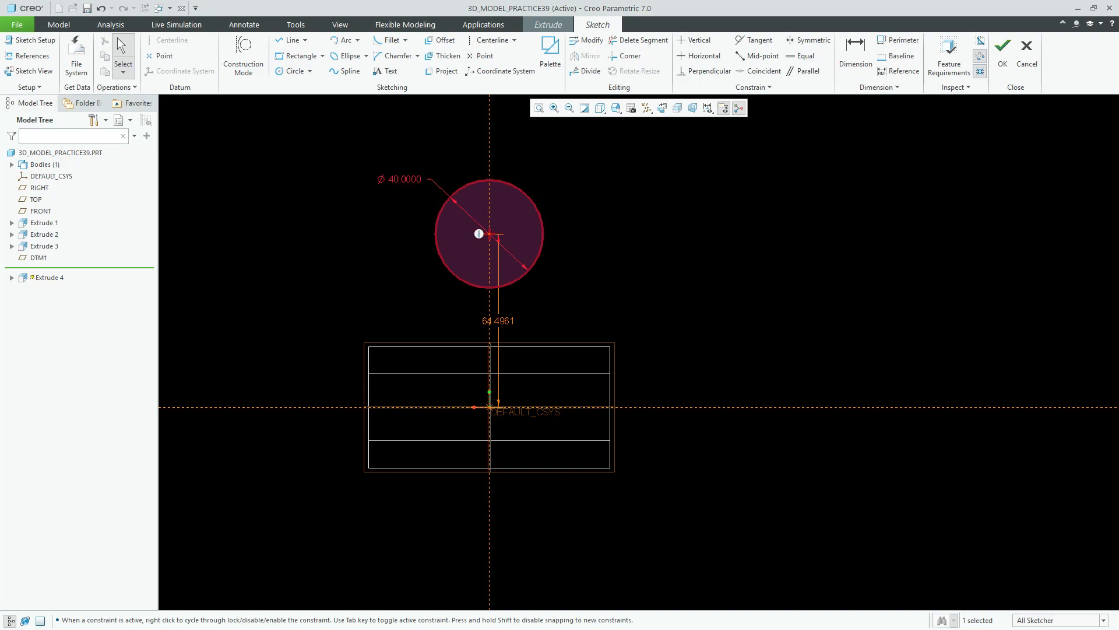
Draw a line along the block's full upper edge and a tangent line from each of its corners to the circle
click(292, 40)
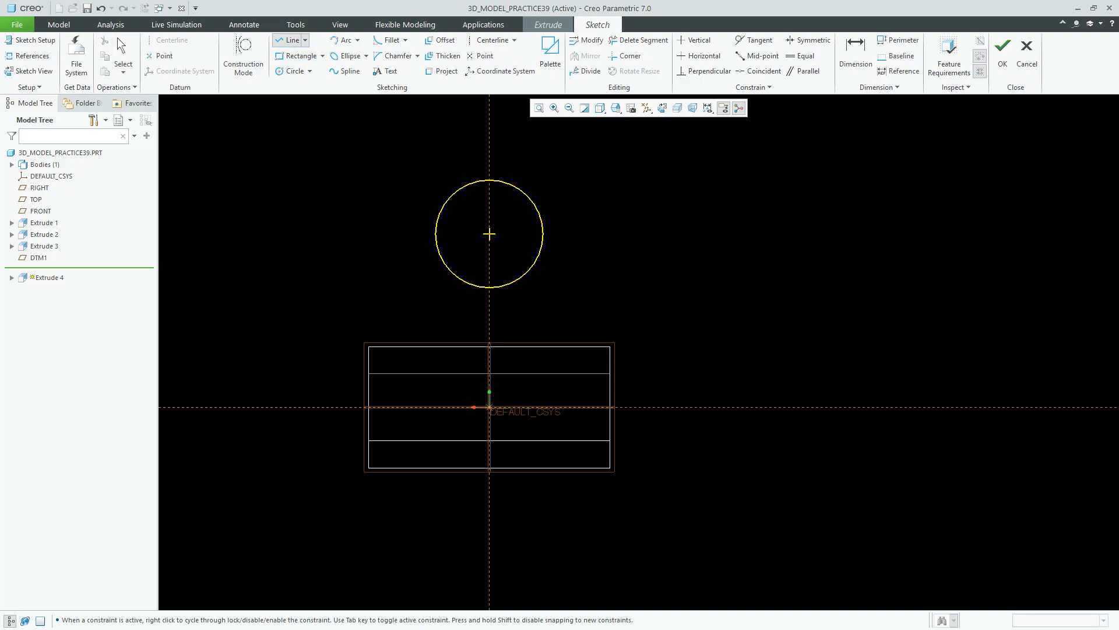
click(368, 346)
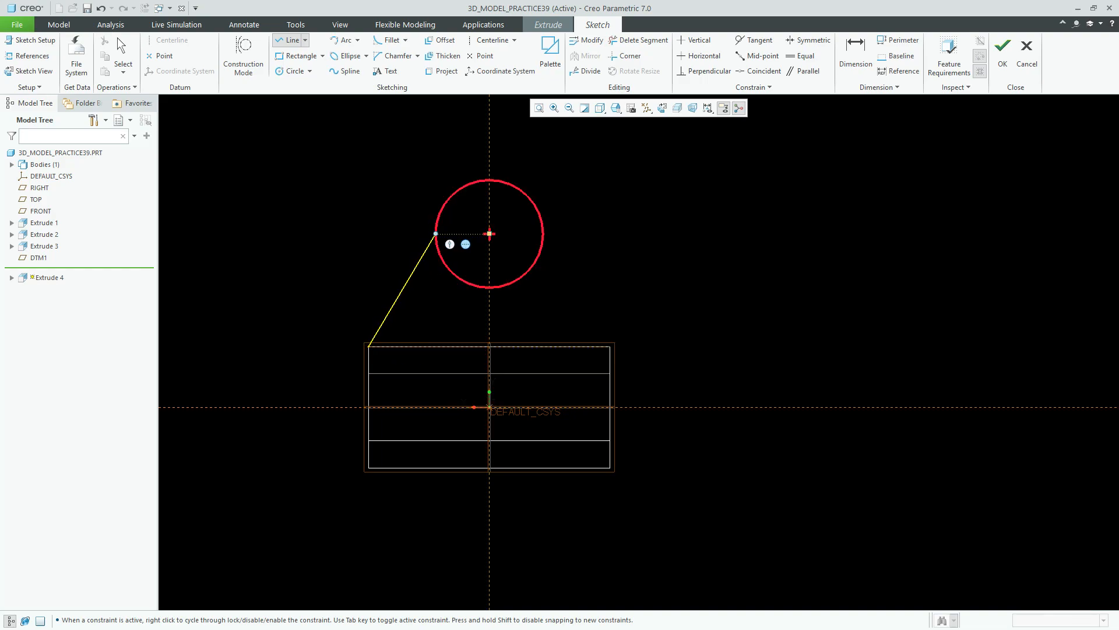
click(442, 208)
middle_click(442, 208)
click(611, 346)
click(368, 347)
middle_click(722, 306)
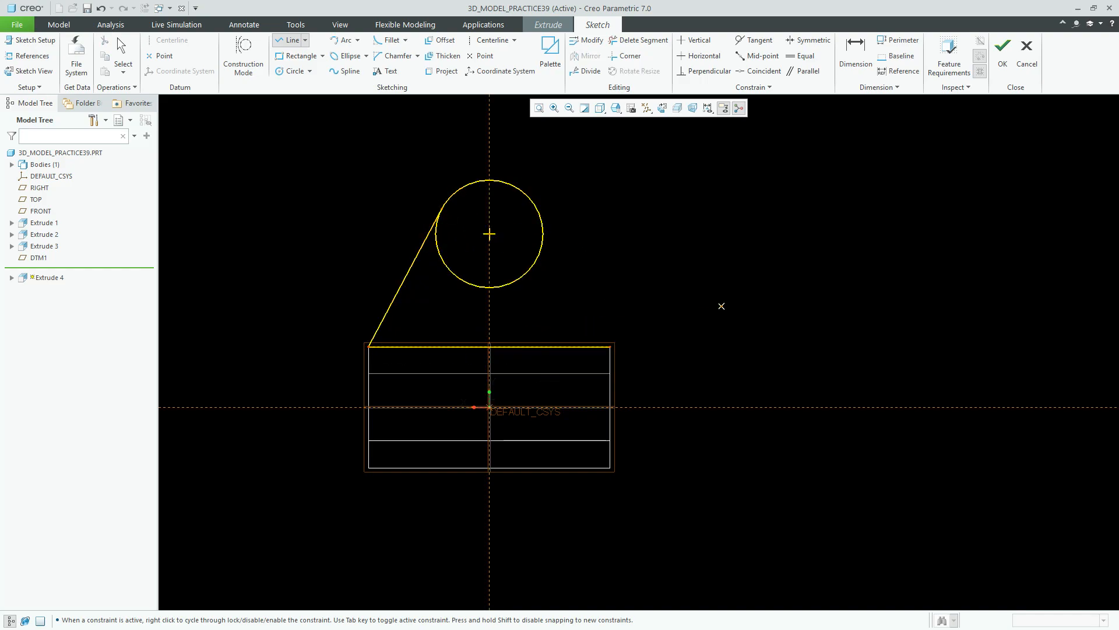
click(611, 347)
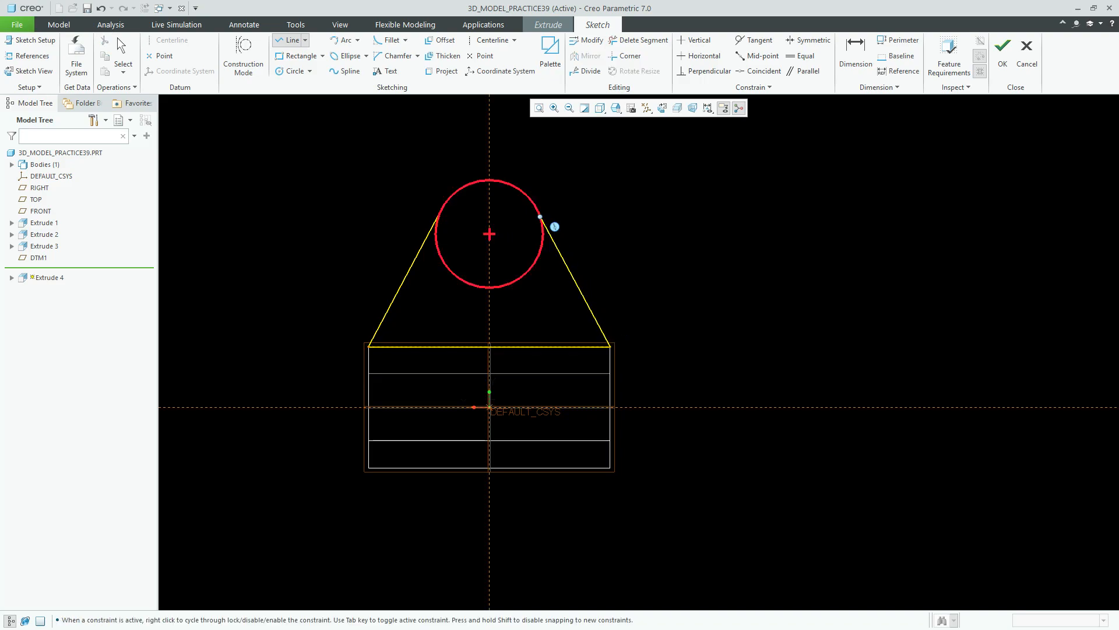
click(563, 221)
middle_click(647, 218)
middle_click(647, 219)
Trim away the circle's lower arc between the two tangent lines
click(638, 40)
click(540, 252)
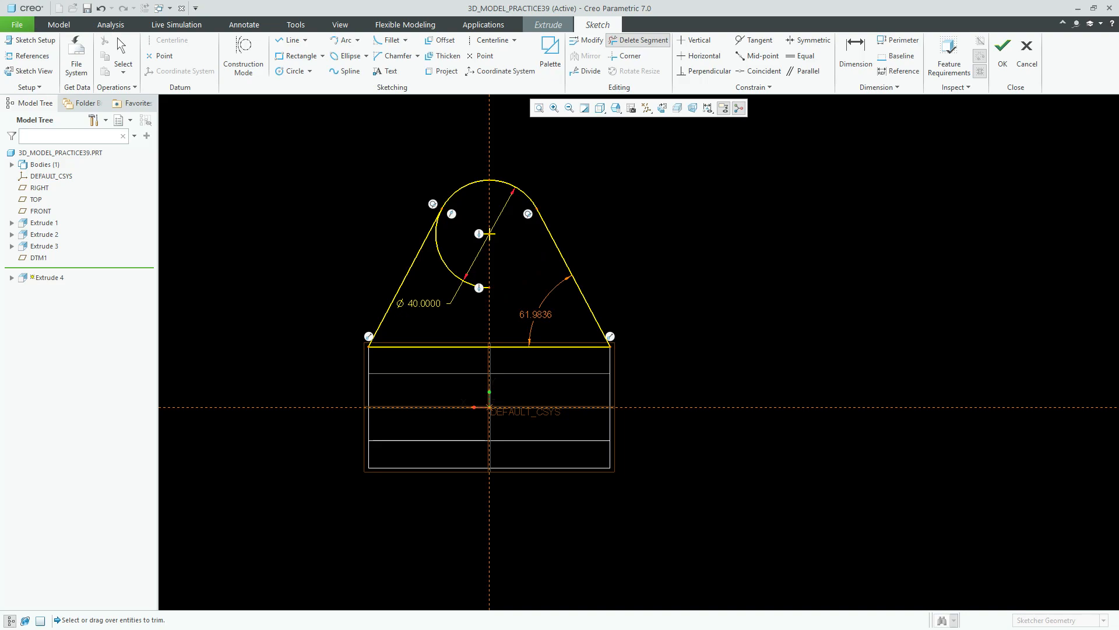
click(438, 251)
key(Escape)
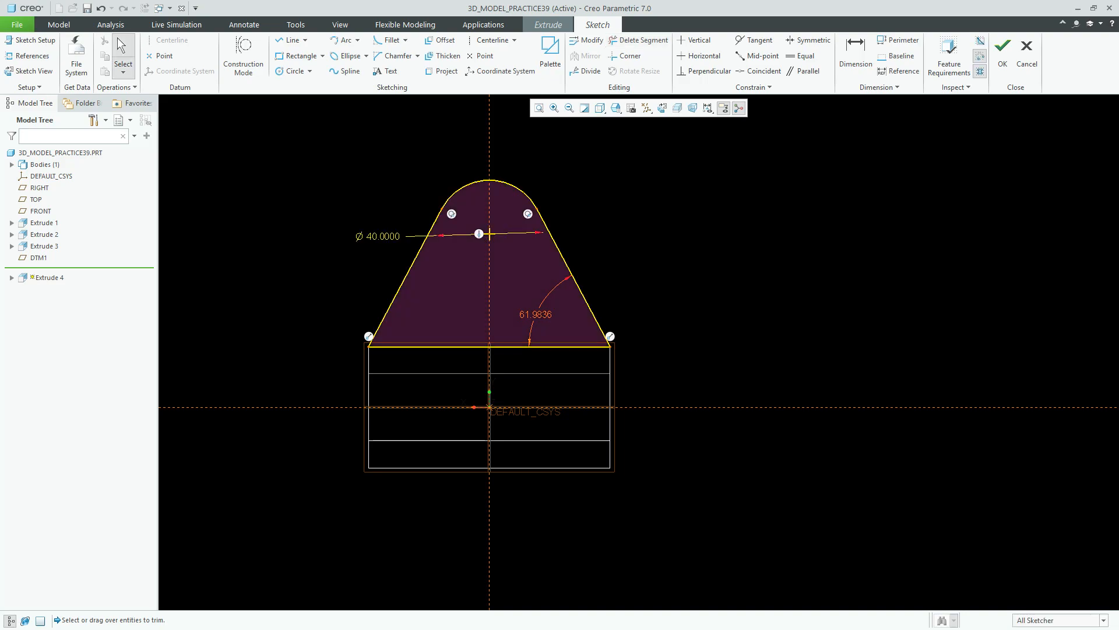
Dimension the arc centre's height above the base line as 48 and finish the sketch
click(855, 54)
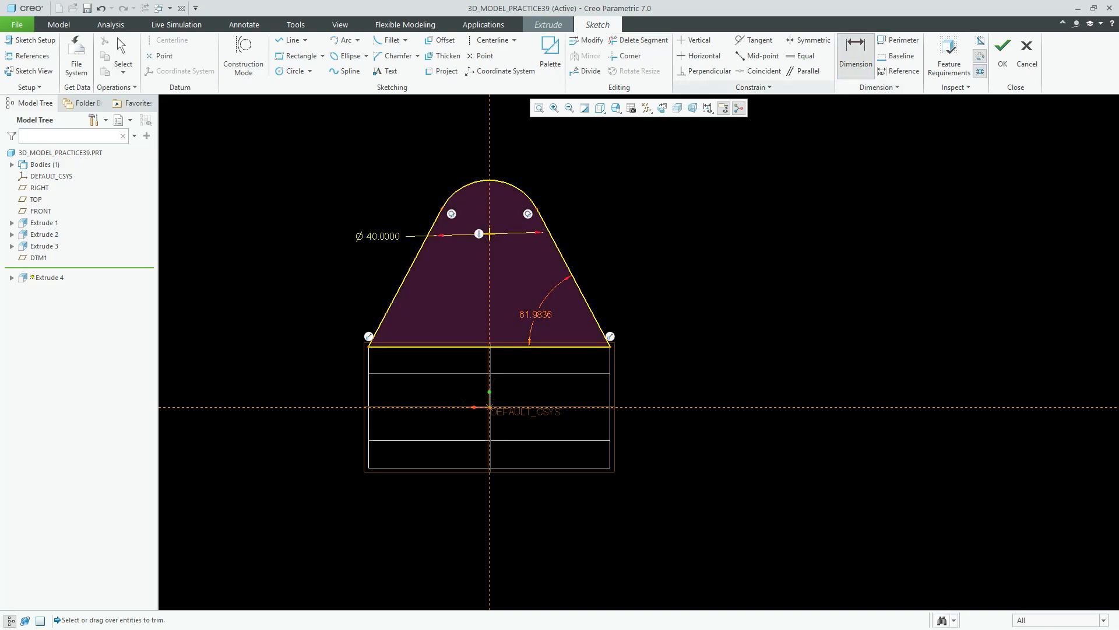
click(545, 346)
middle_click(670, 303)
text(48)
key(Return)
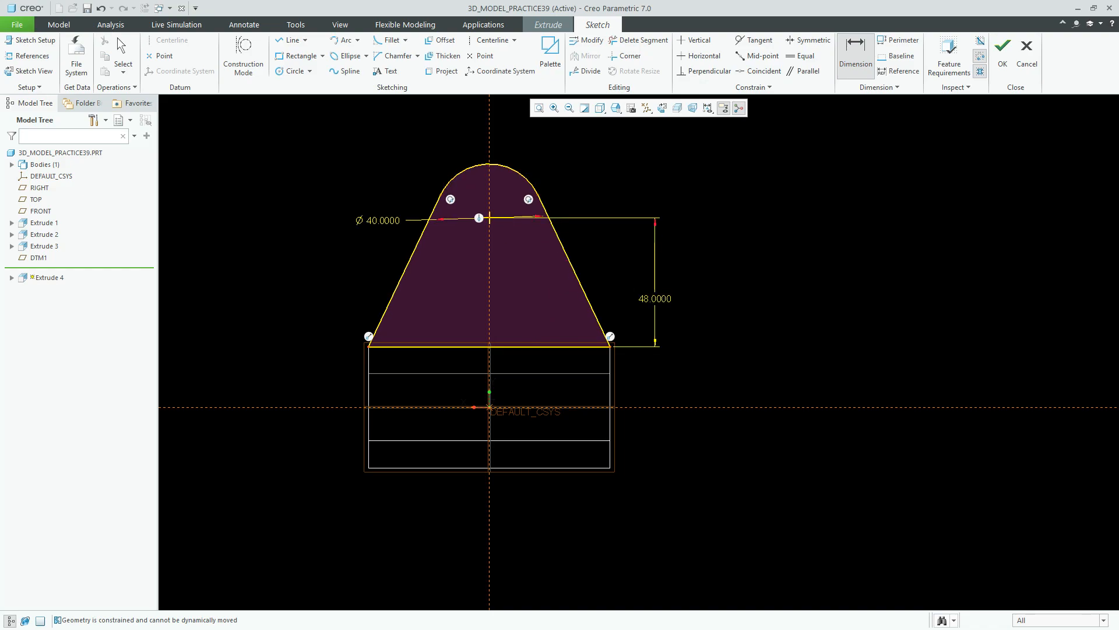
click(1003, 58)
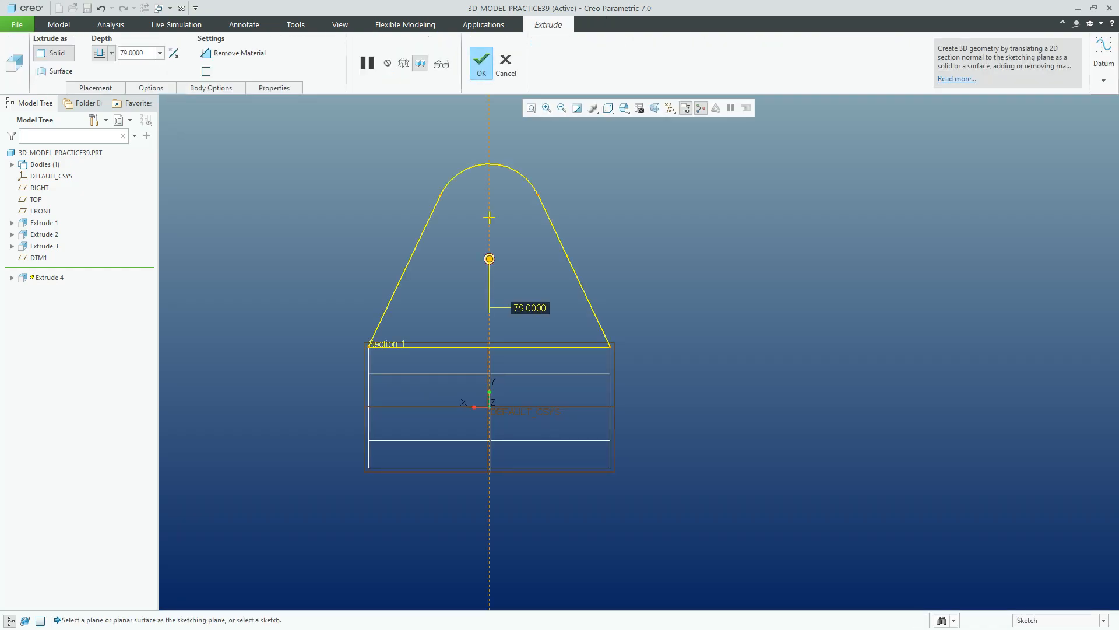
In default orientation and shading with edges, extrude the lug profile 10 deep as a solid
click(624, 107)
click(645, 121)
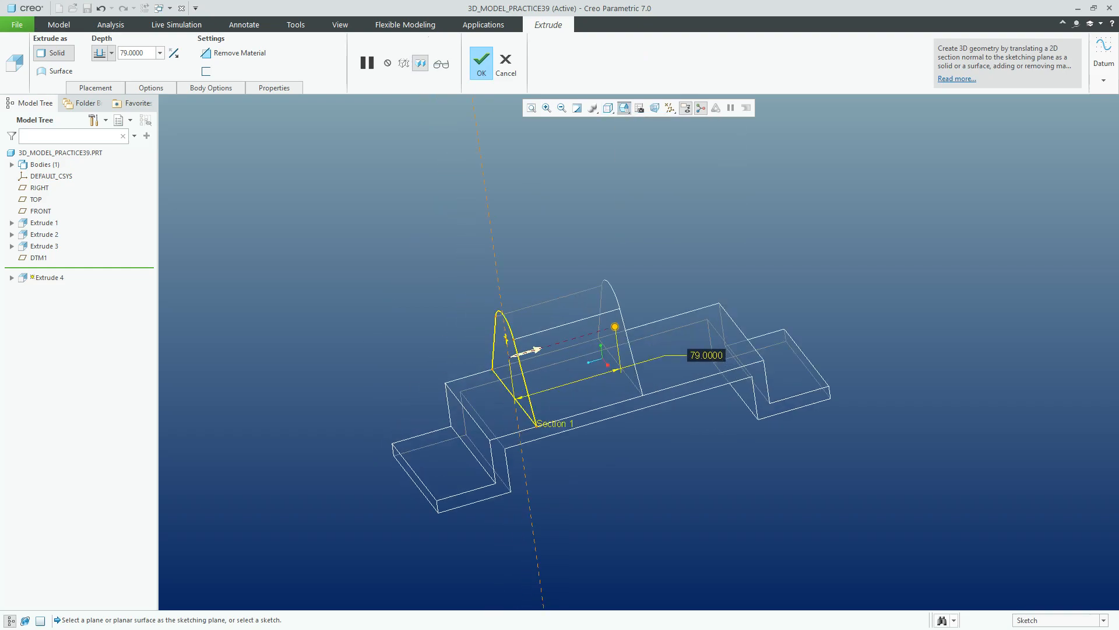
click(608, 108)
click(635, 135)
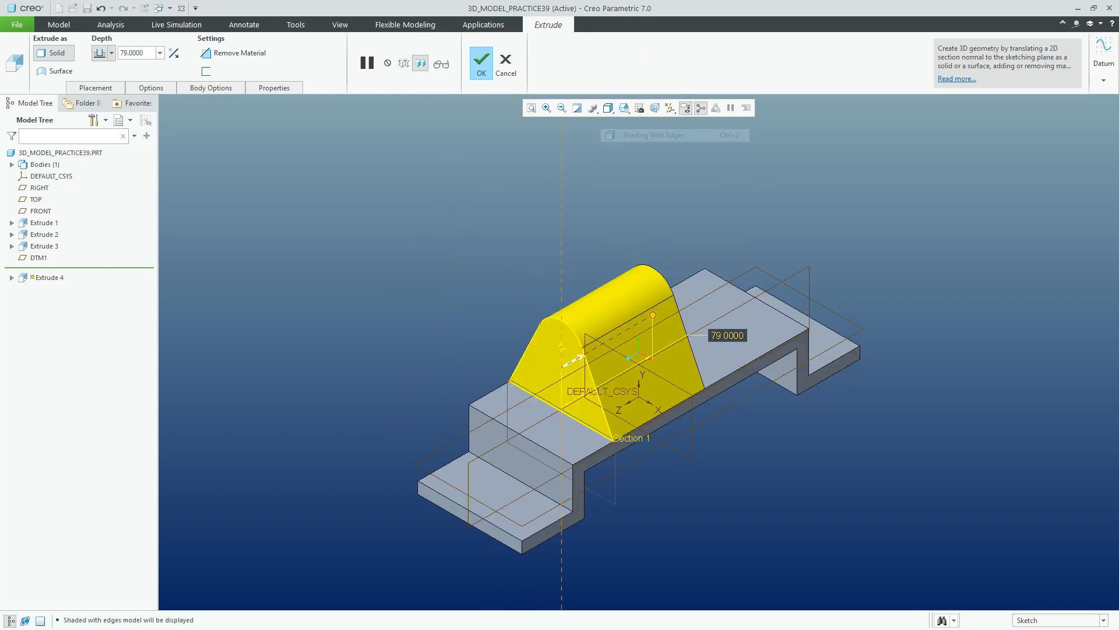
text(10)
key(Return)
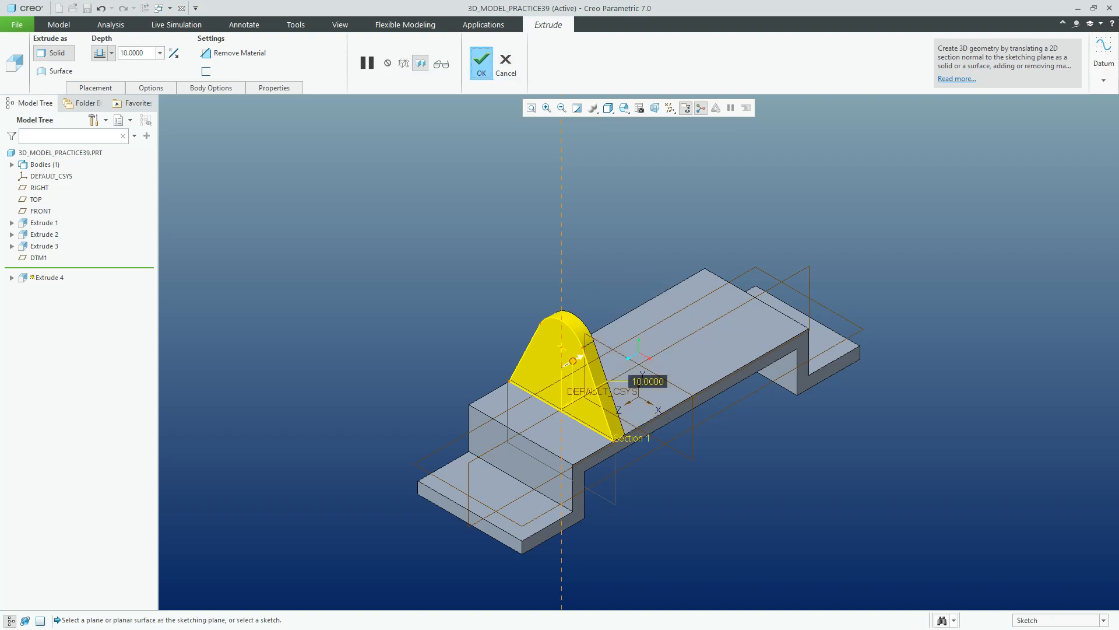
click(481, 63)
click(461, 175)
Pattern the extruded lug in Direction mode along the block's long upper edge, with 2 members spaced 99 apart
click(44, 269)
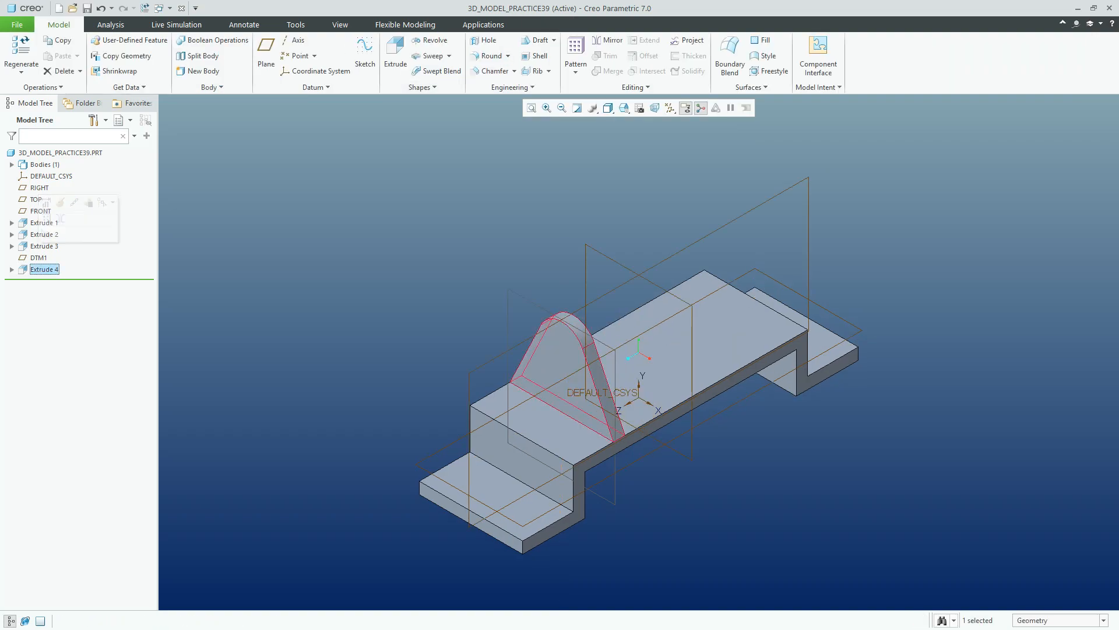
click(576, 72)
click(590, 86)
click(91, 54)
click(62, 77)
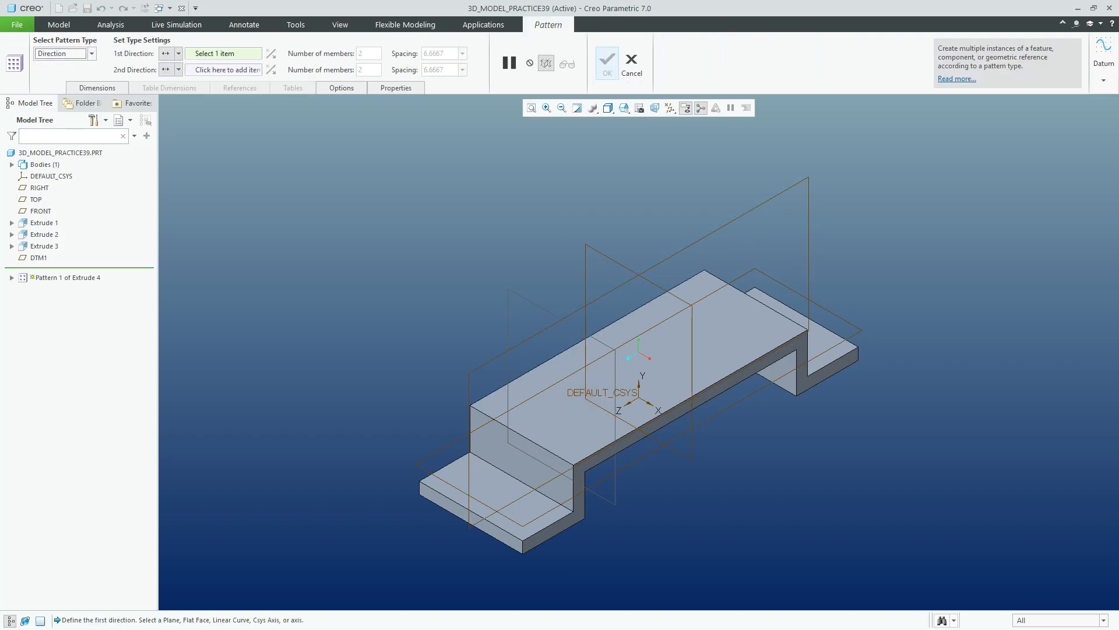
click(681, 404)
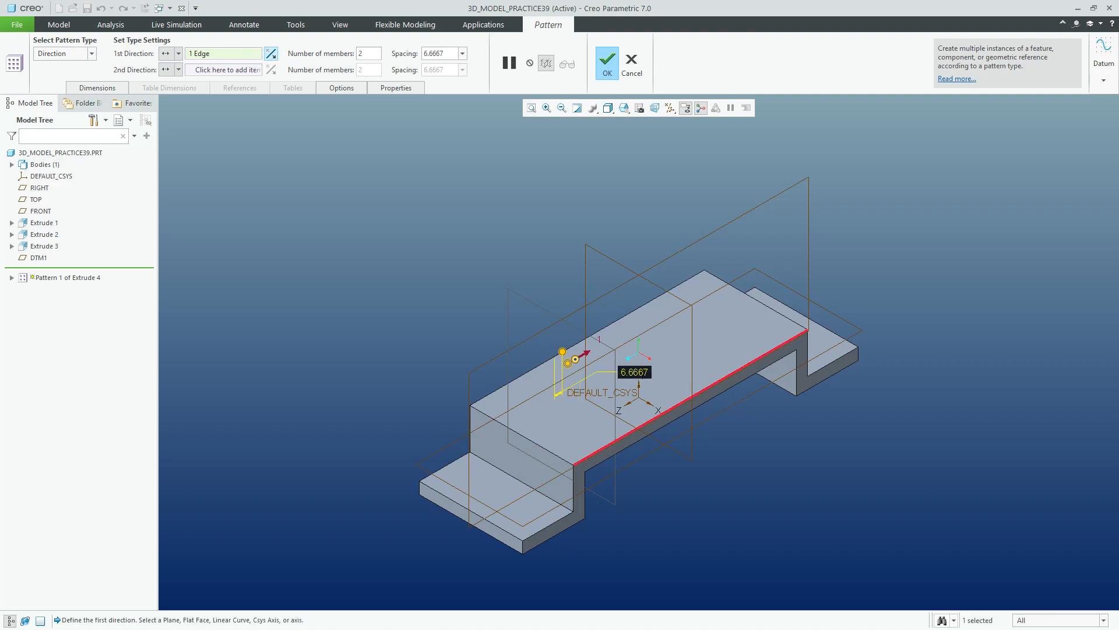
text(99)
key(Return)
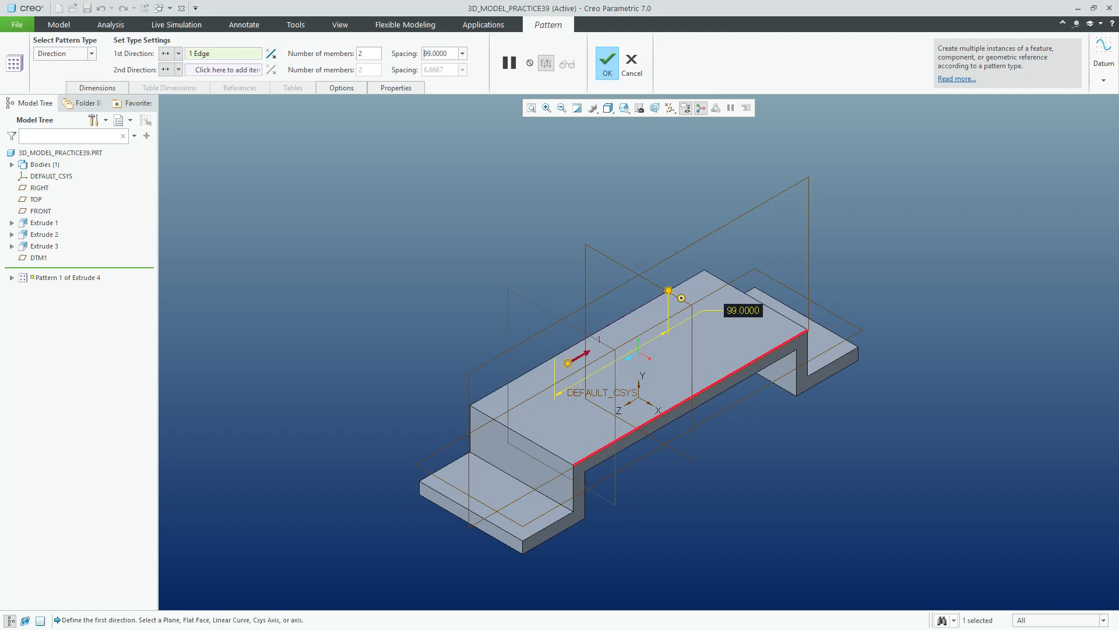
click(608, 63)
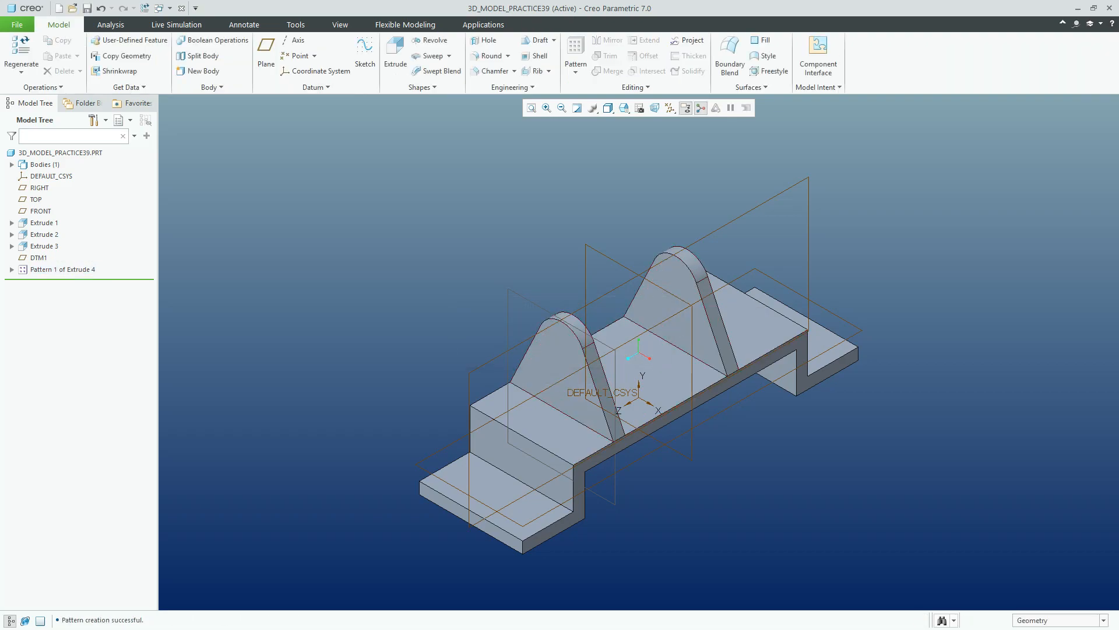
Start a solid extrude on the front lug's outer face and sketch a circle concentric with and matching its rounded top
click(396, 55)
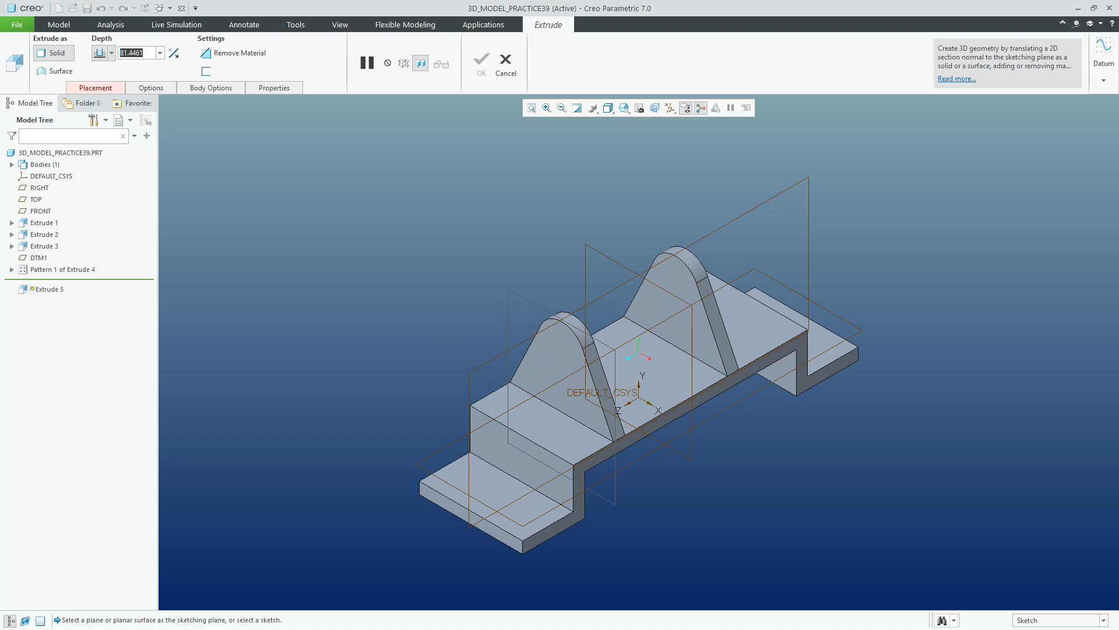
click(95, 87)
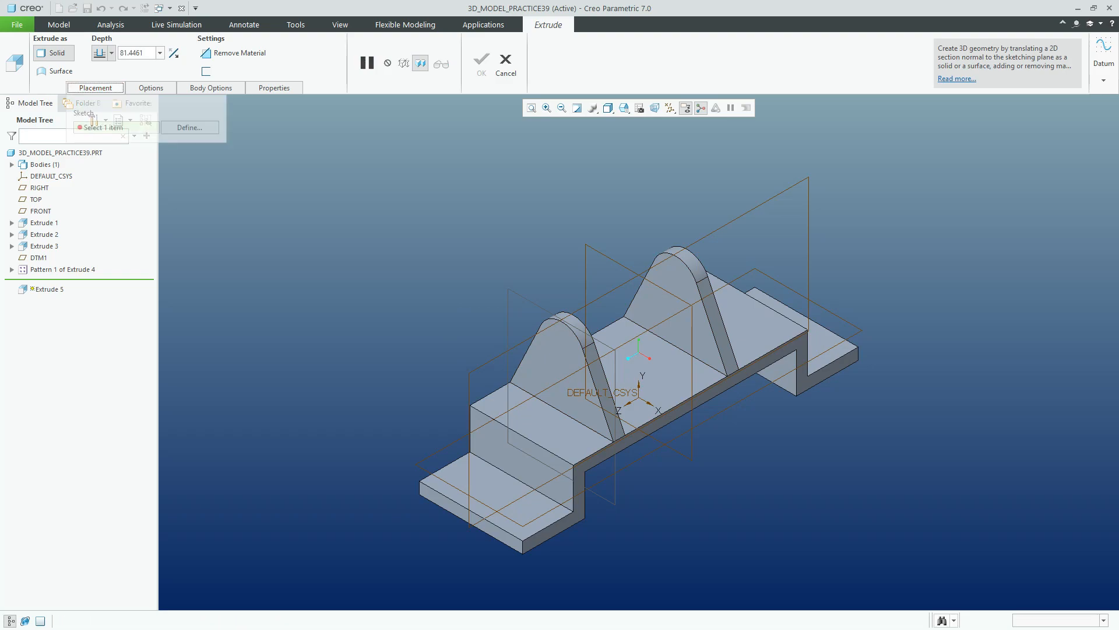
click(189, 128)
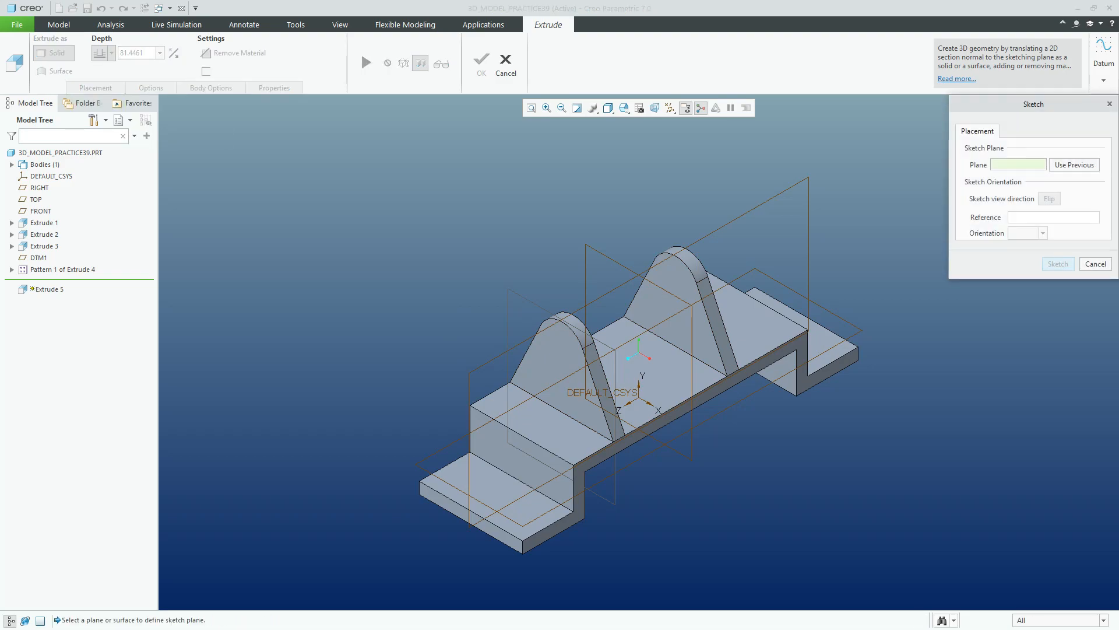
click(560, 376)
key(Return)
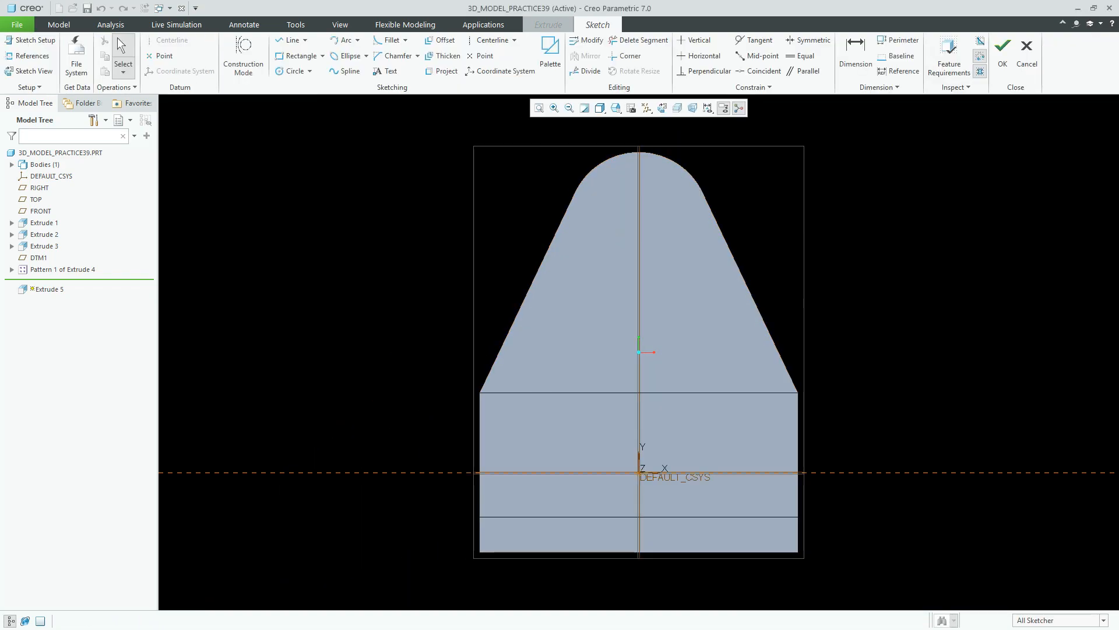
click(309, 71)
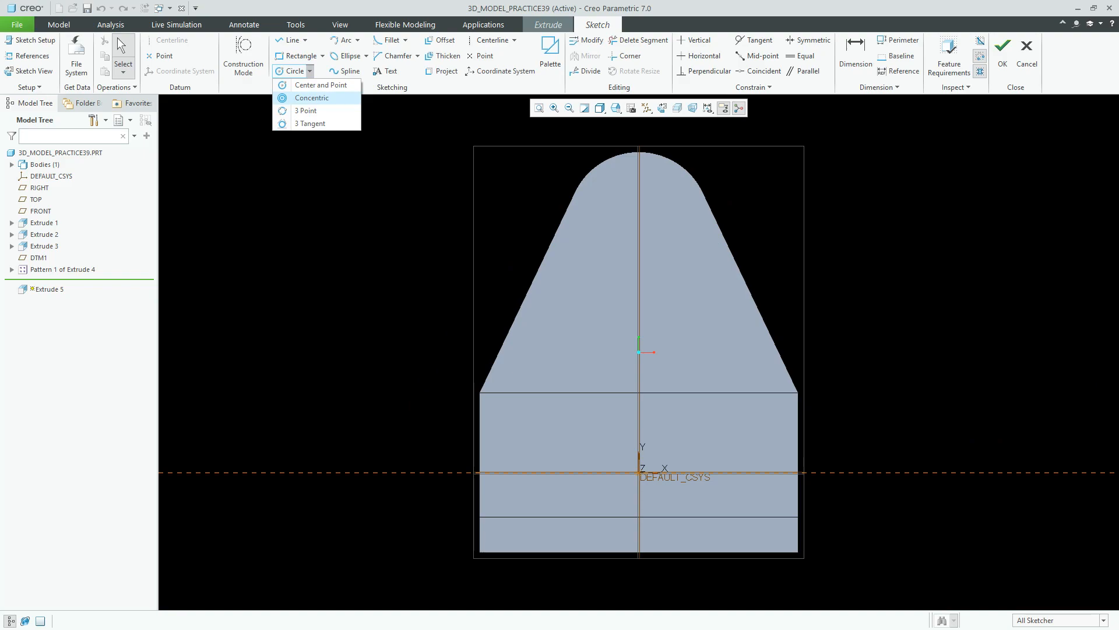
click(312, 97)
click(577, 188)
click(577, 187)
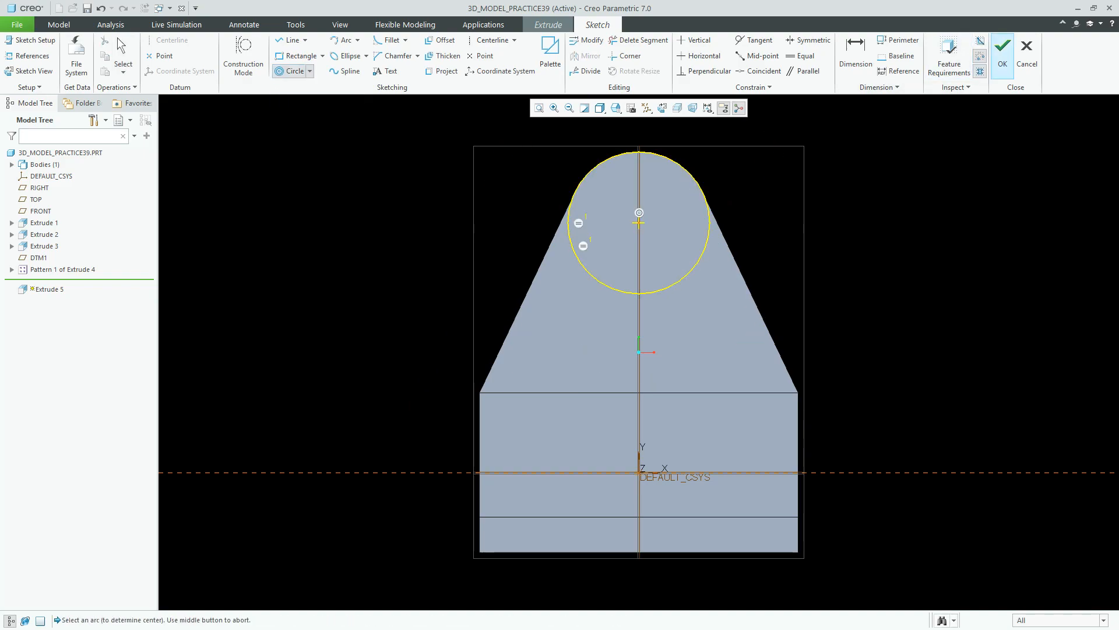
click(1003, 58)
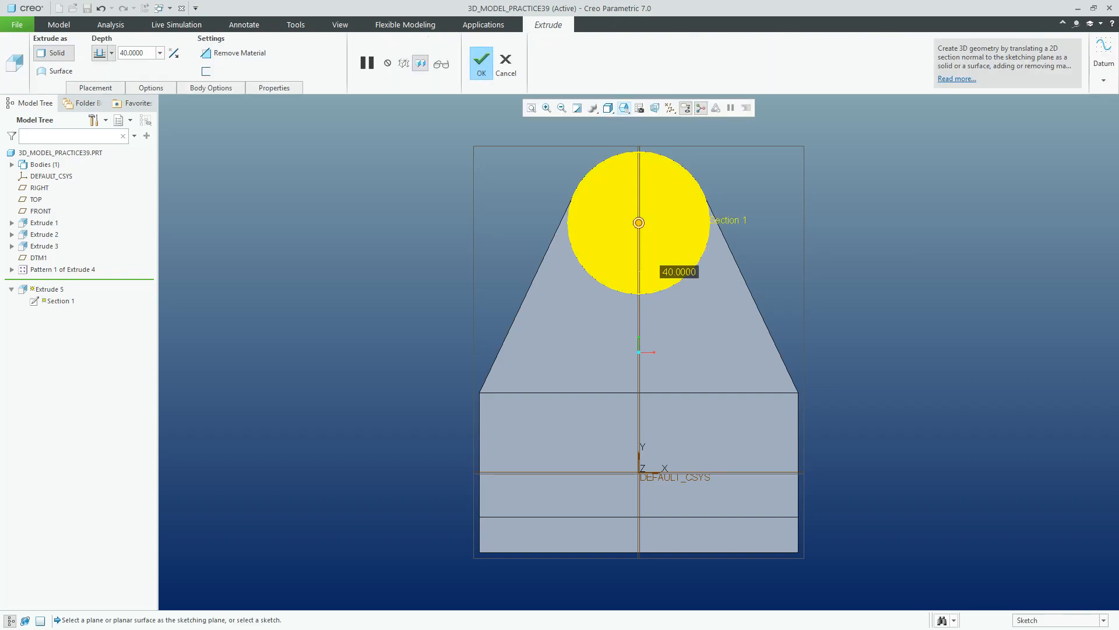
In standard orientation, extrude the front lug's circle on both sides, Blind 4 on side 1 and Blind 26 on side 2
click(624, 108)
click(650, 120)
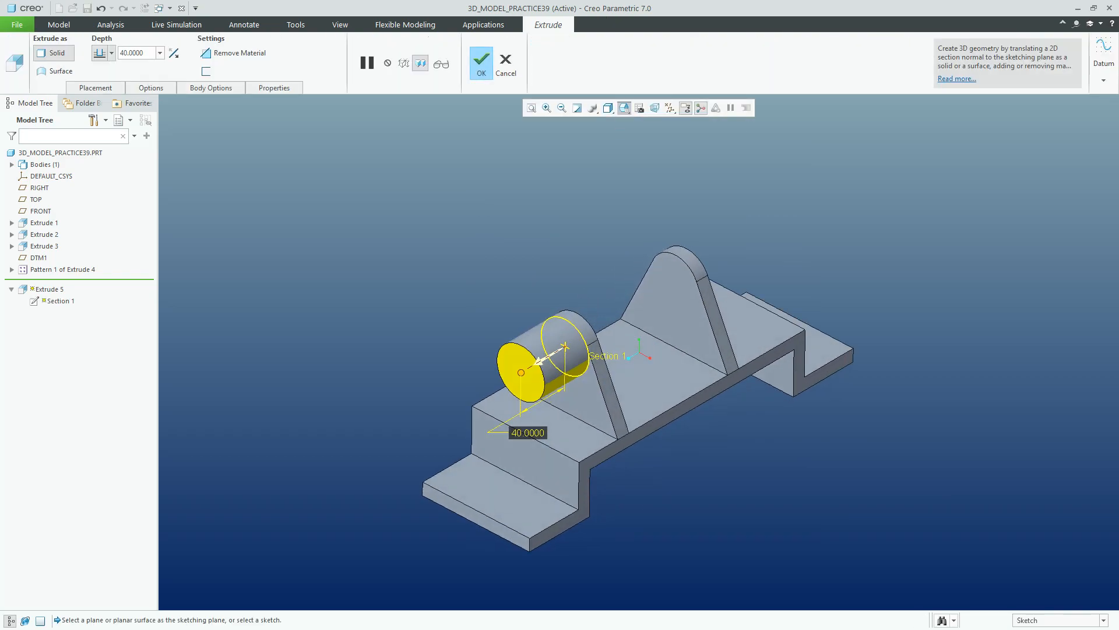
click(151, 88)
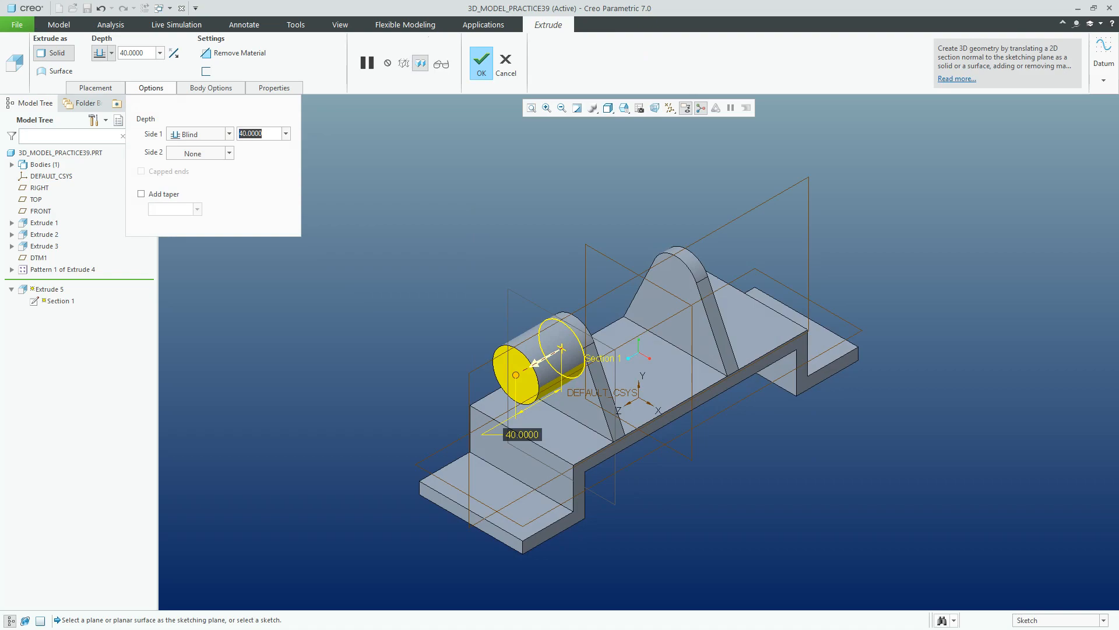
text(4)
key(Return)
click(229, 153)
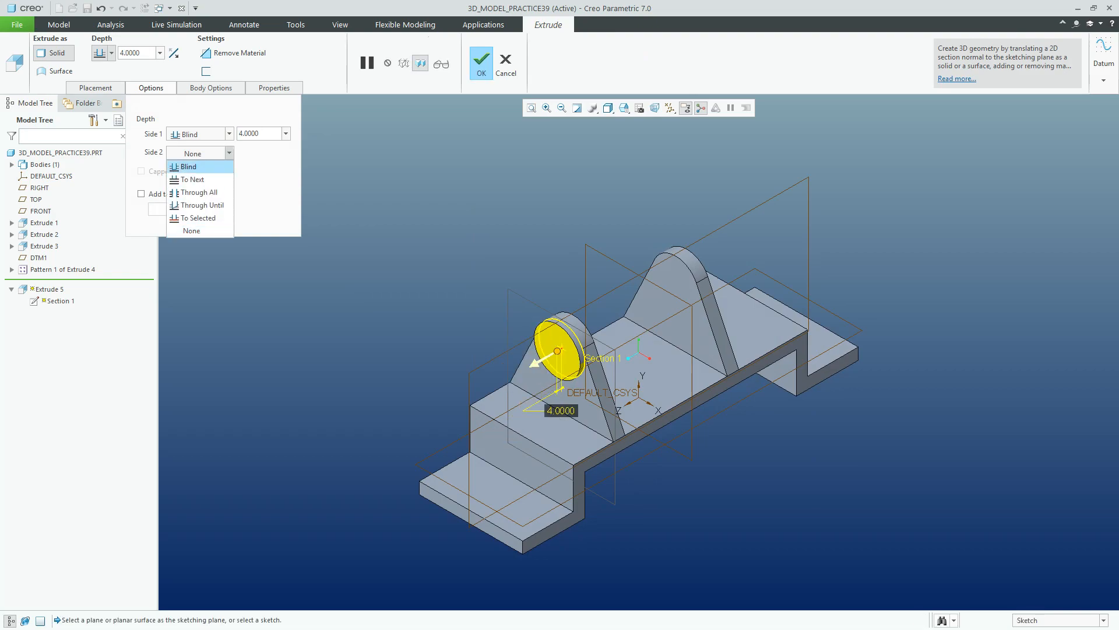
click(190, 166)
text(26)
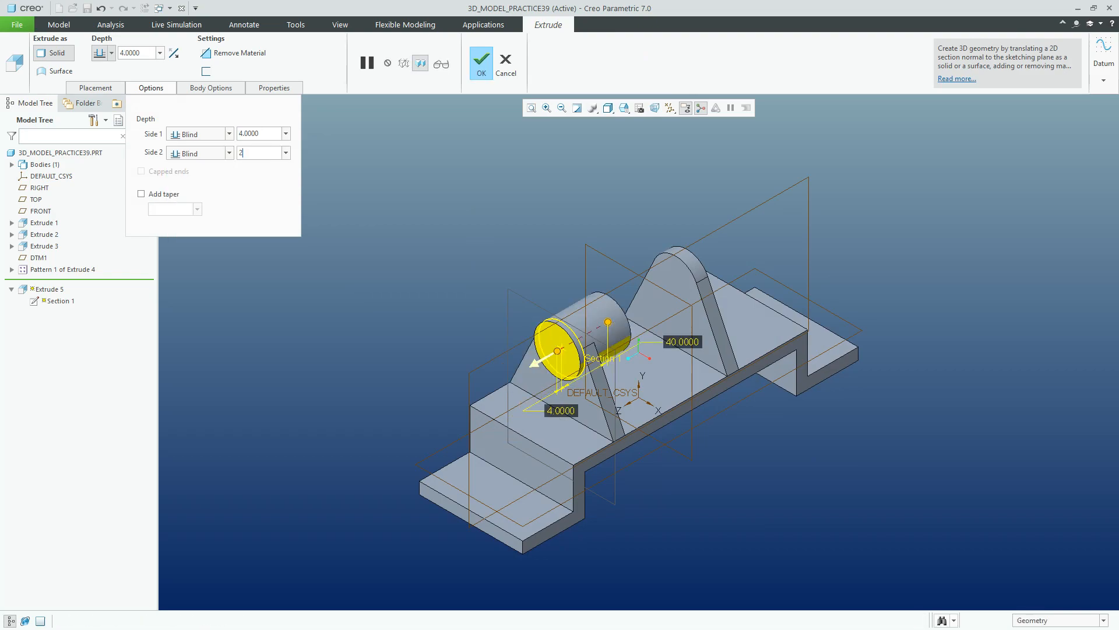
key(Return)
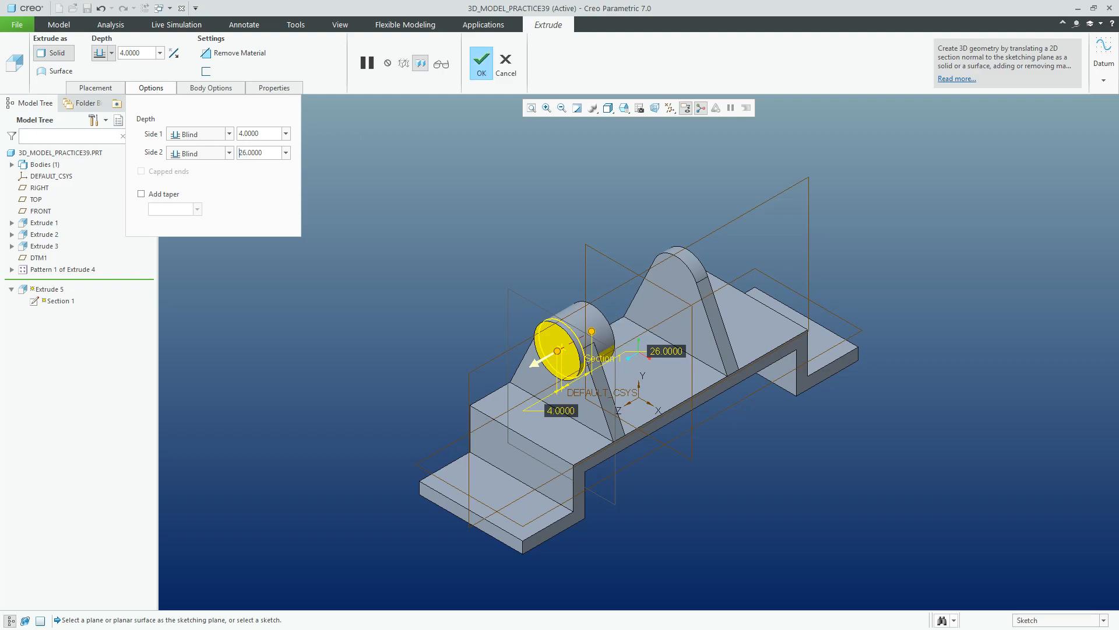
click(482, 63)
click(420, 158)
Start another extrude on the rear lug's front face and sketch a circle concentric with and matching its rounded top
click(395, 58)
click(95, 88)
click(190, 127)
click(676, 309)
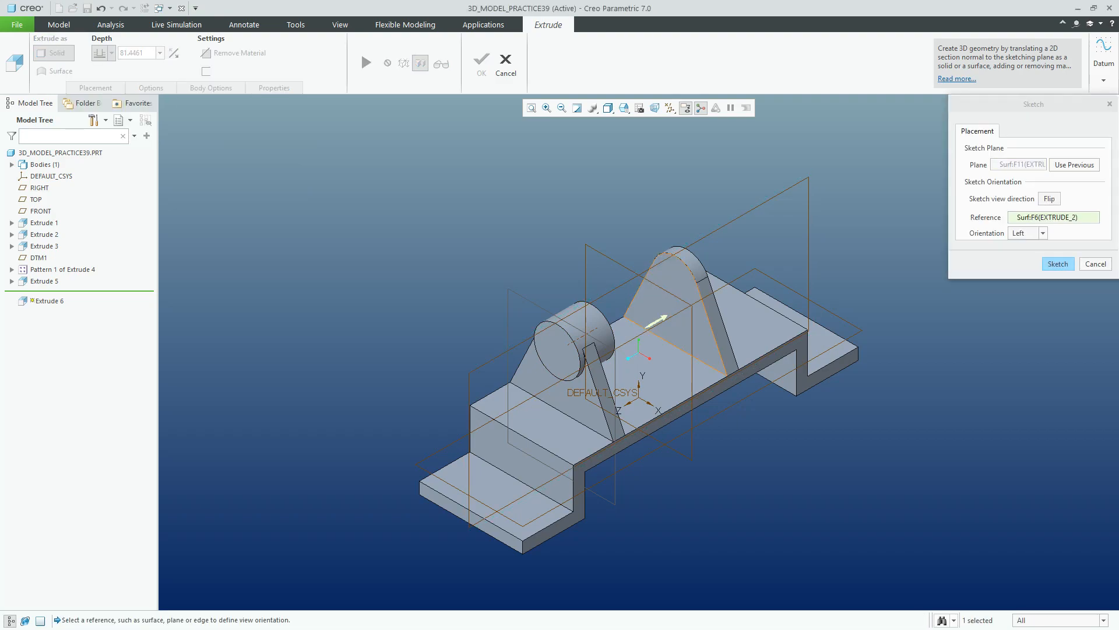
click(1058, 264)
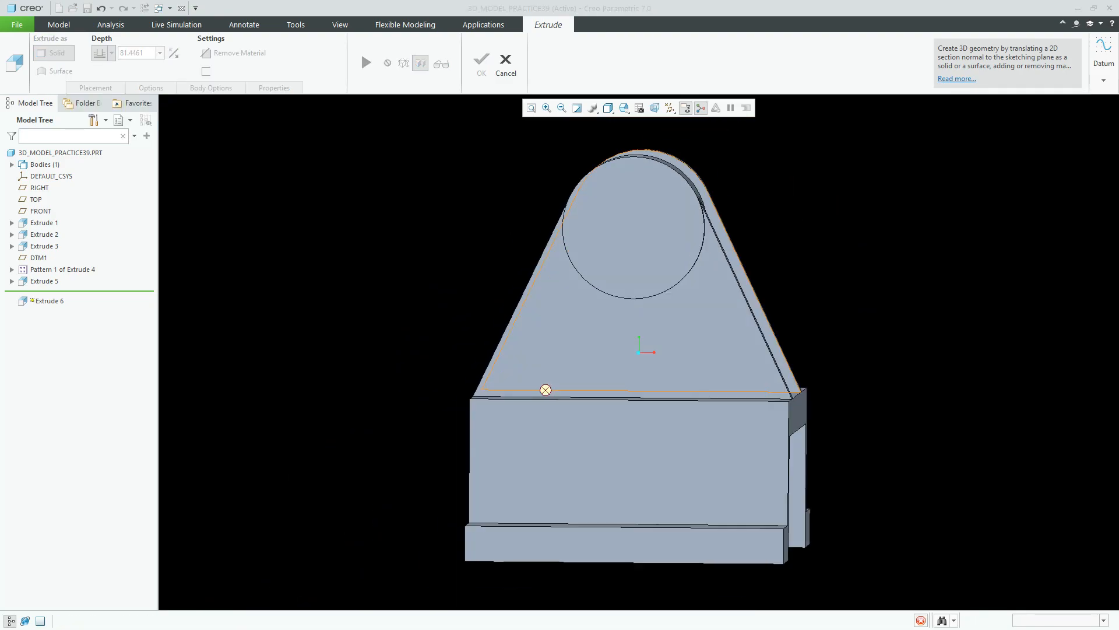
click(293, 71)
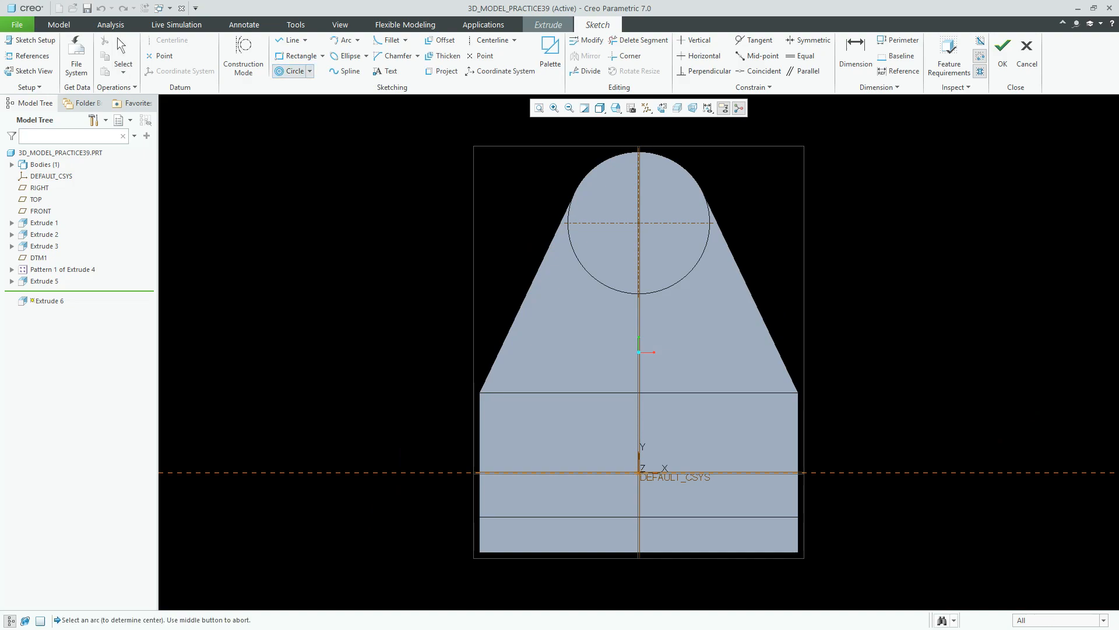
click(690, 172)
click(691, 173)
middle_click(784, 116)
click(1002, 54)
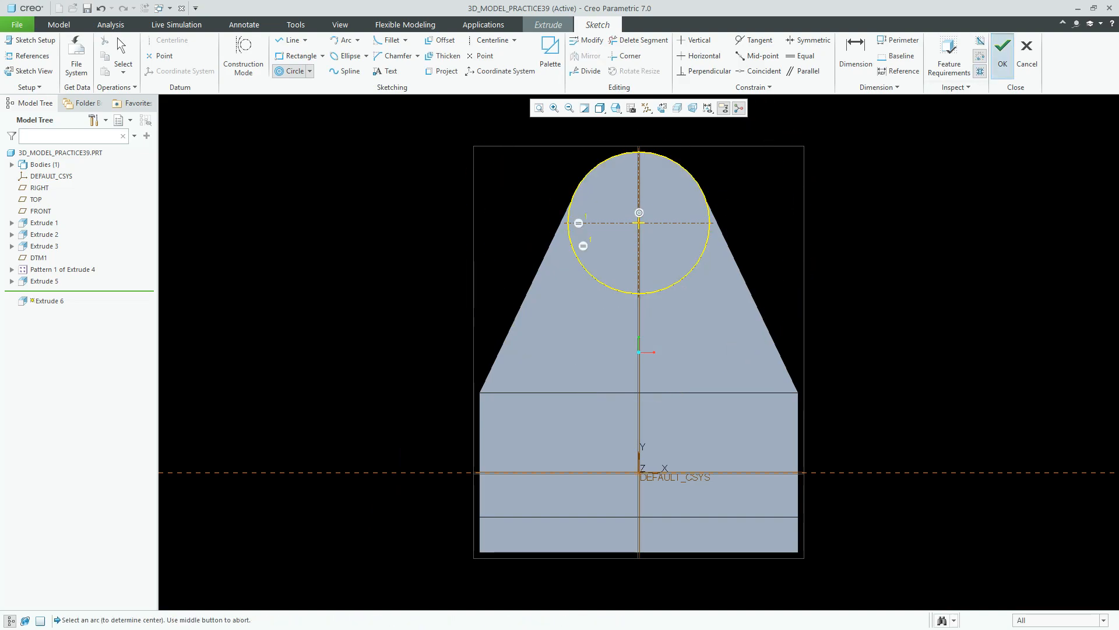
In standard orientation, extrude the rear lug's circle on both sides, Blind 5 on side 1 and Blind 25 on side 2
click(624, 109)
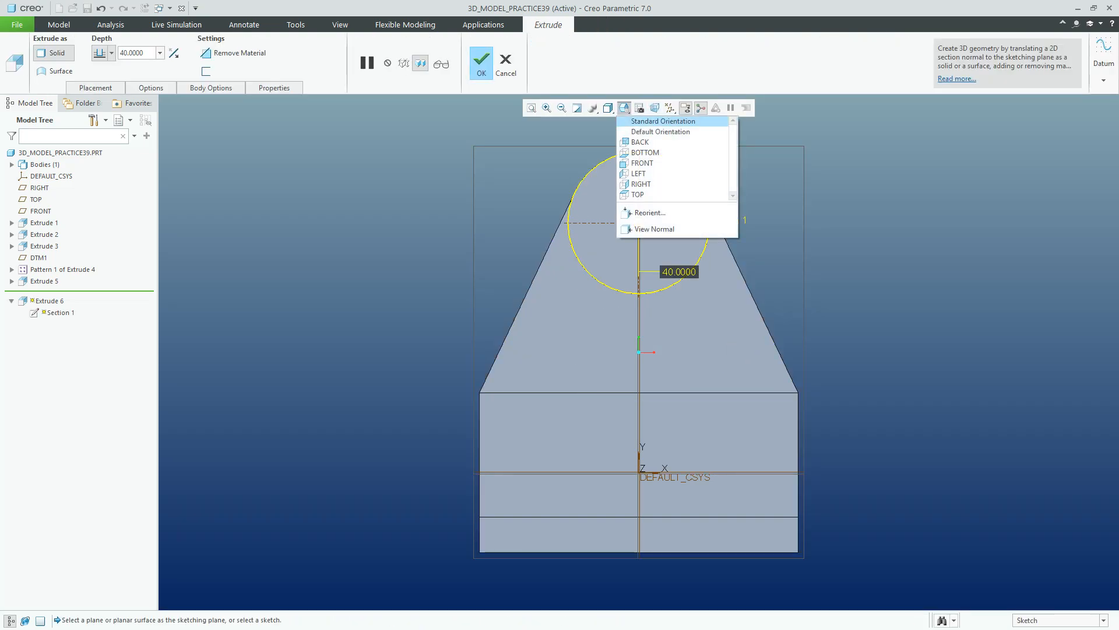
click(663, 121)
click(151, 88)
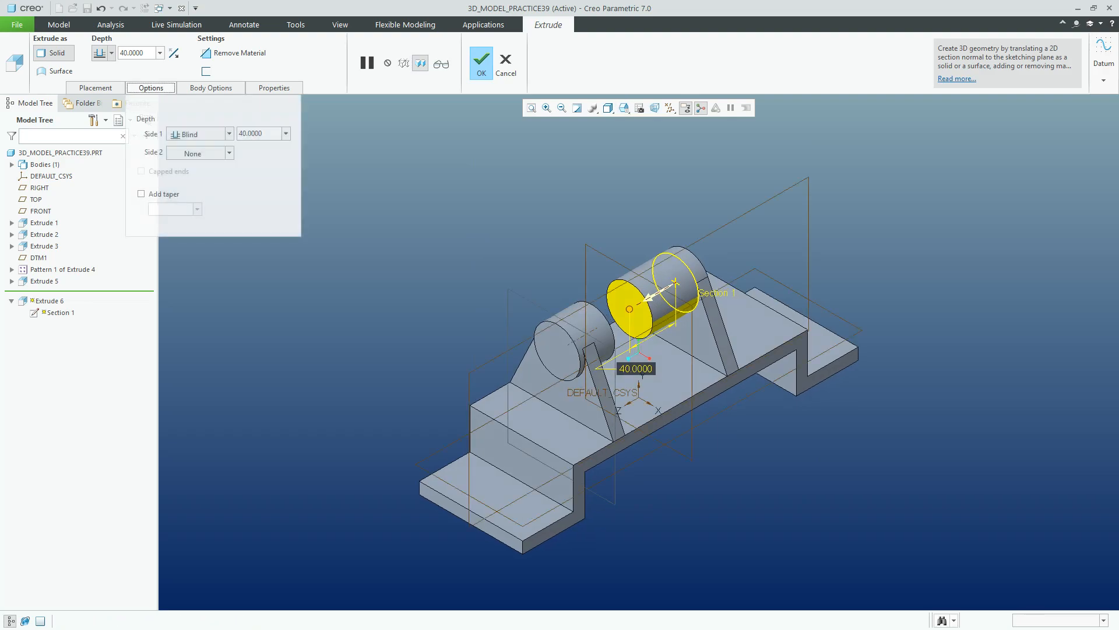
text(5)
key(Return)
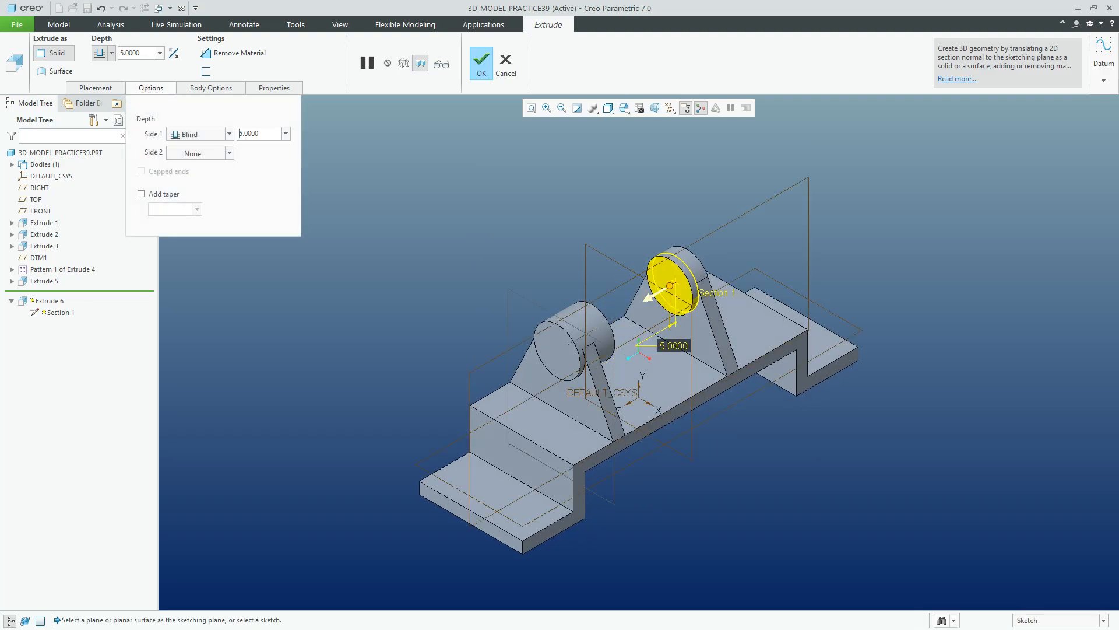
click(199, 153)
click(193, 175)
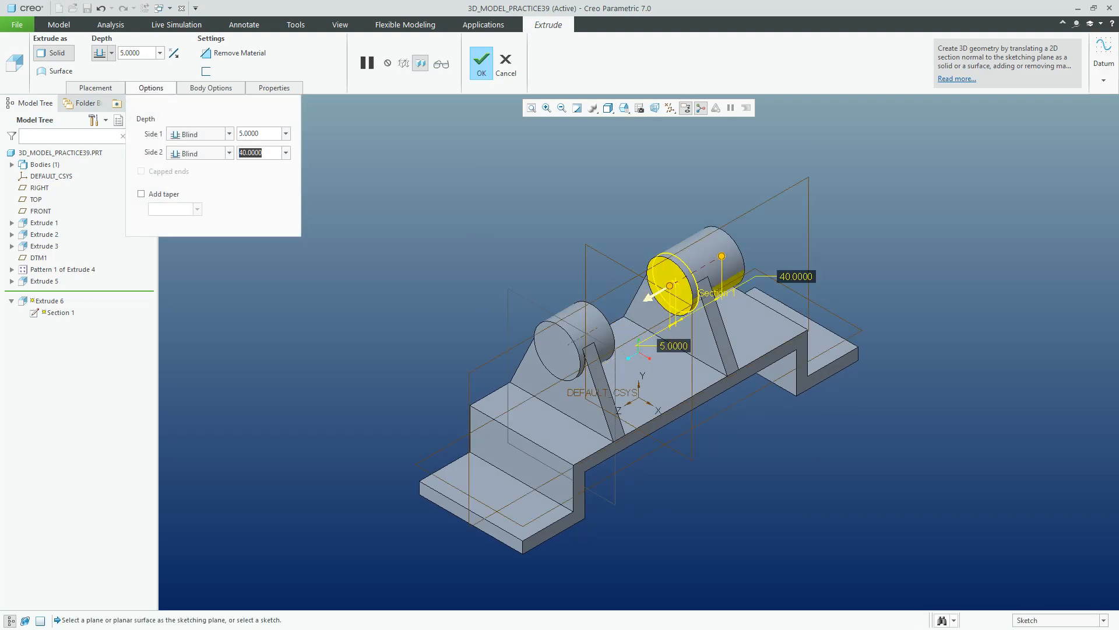
text(25)
key(Return)
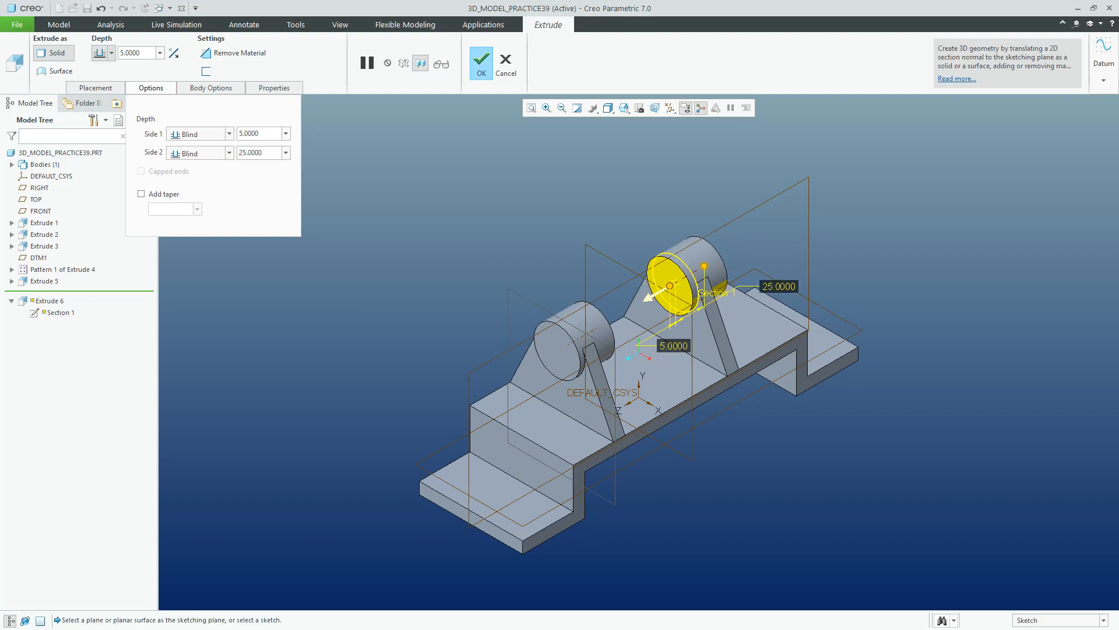
click(481, 63)
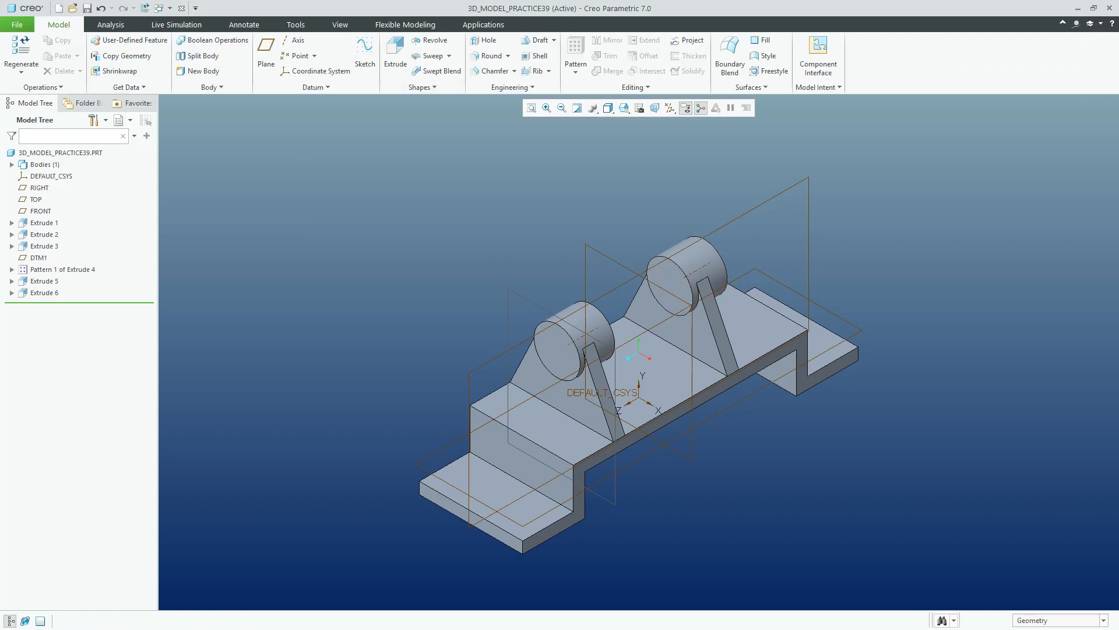
Start a simple hole with a diameter of 20 and a depth through all
click(485, 41)
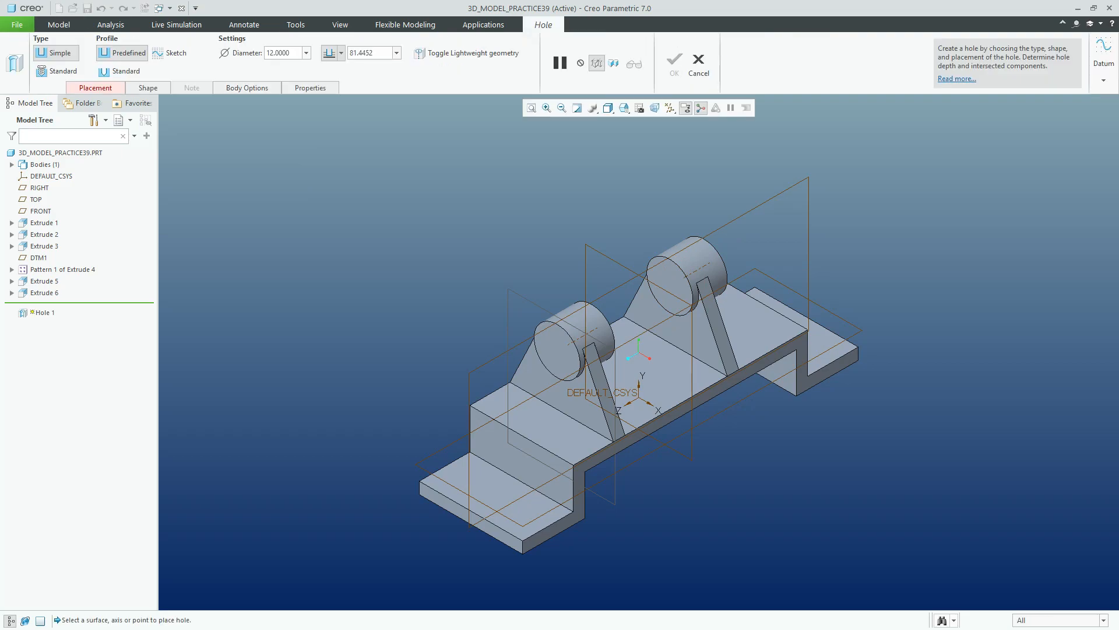
text(20)
key(Return)
click(330, 52)
click(329, 119)
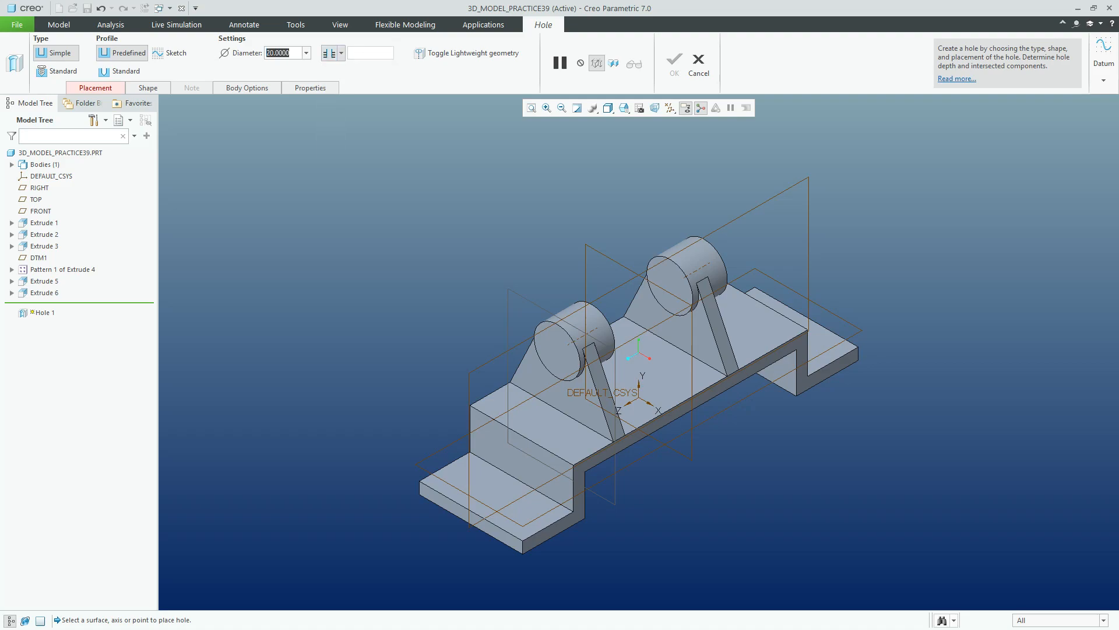
Place the hole coaxially using the front boss's axis and its front face, and complete it
click(95, 87)
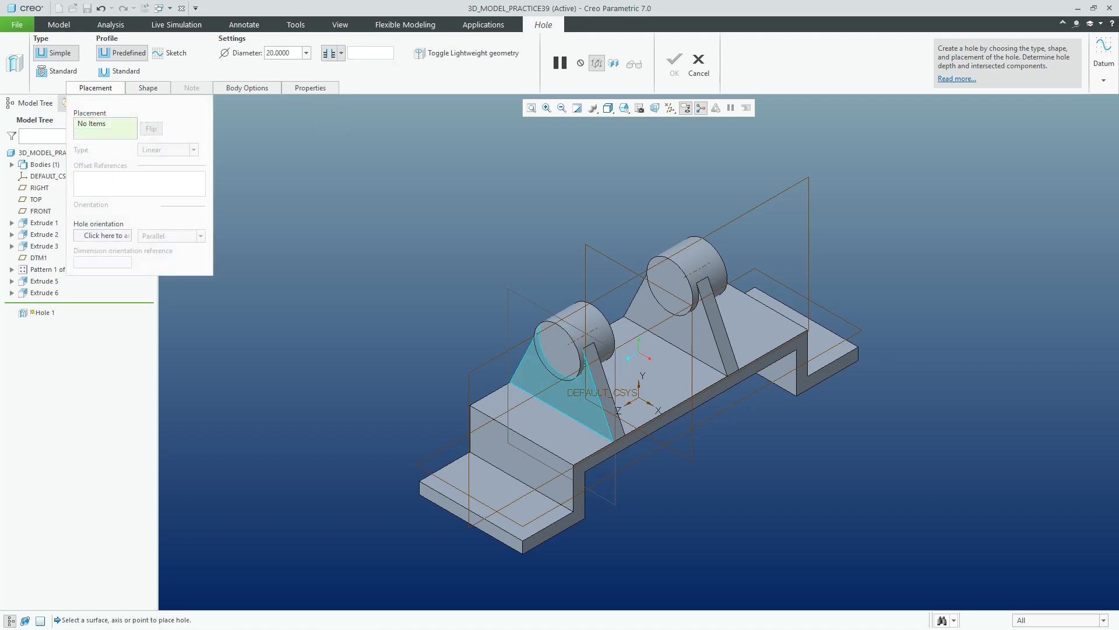
click(564, 352)
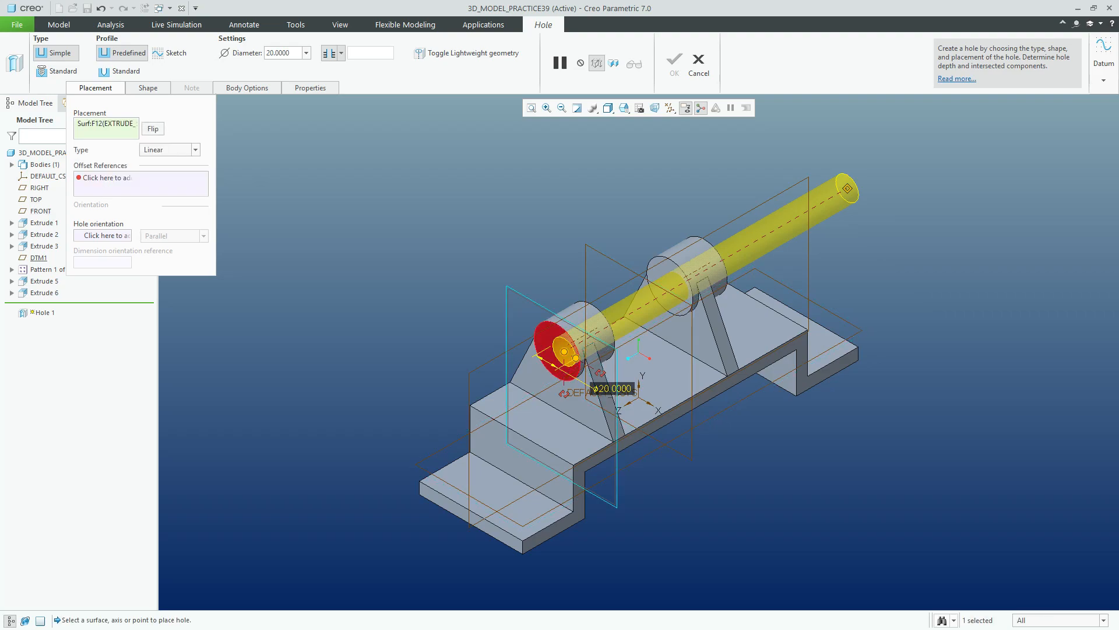
click(196, 150)
click(153, 191)
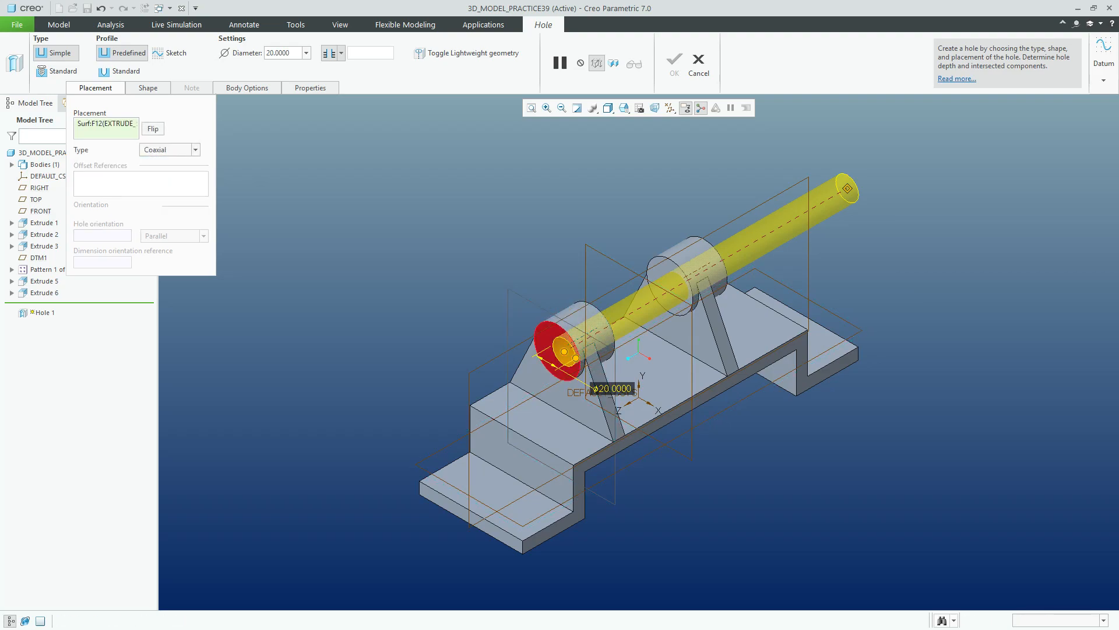
click(592, 331)
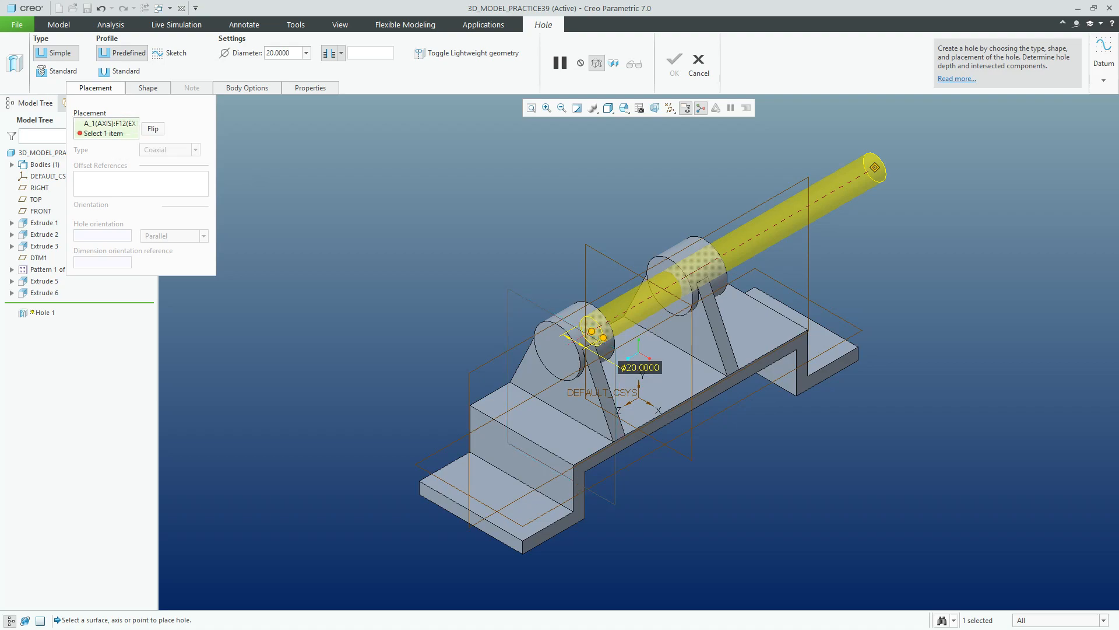
ctrl+click(557, 352)
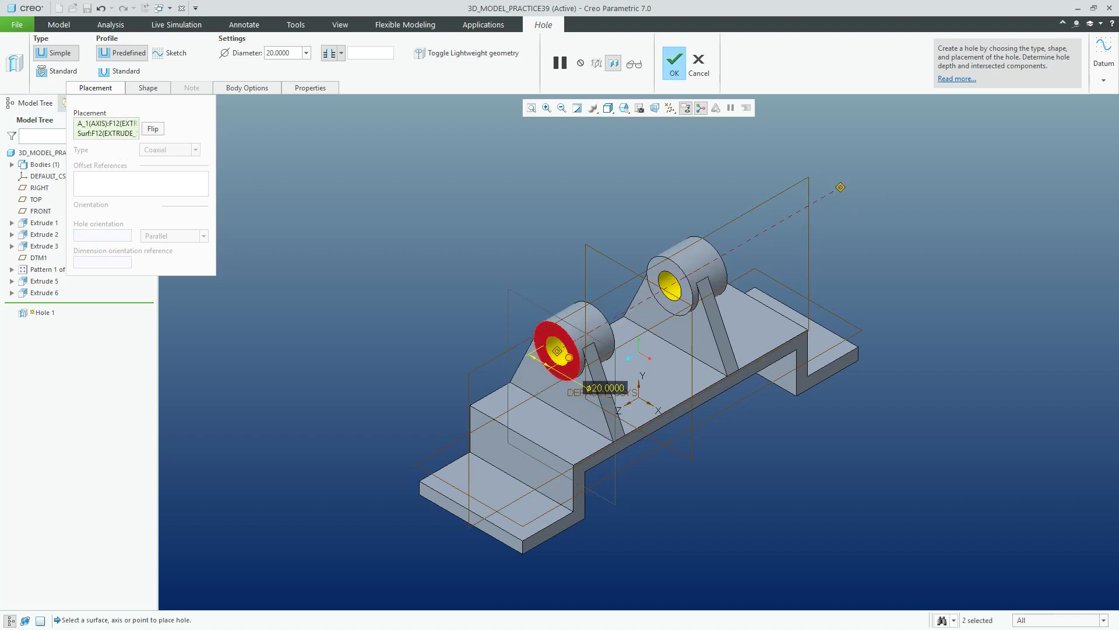
click(675, 62)
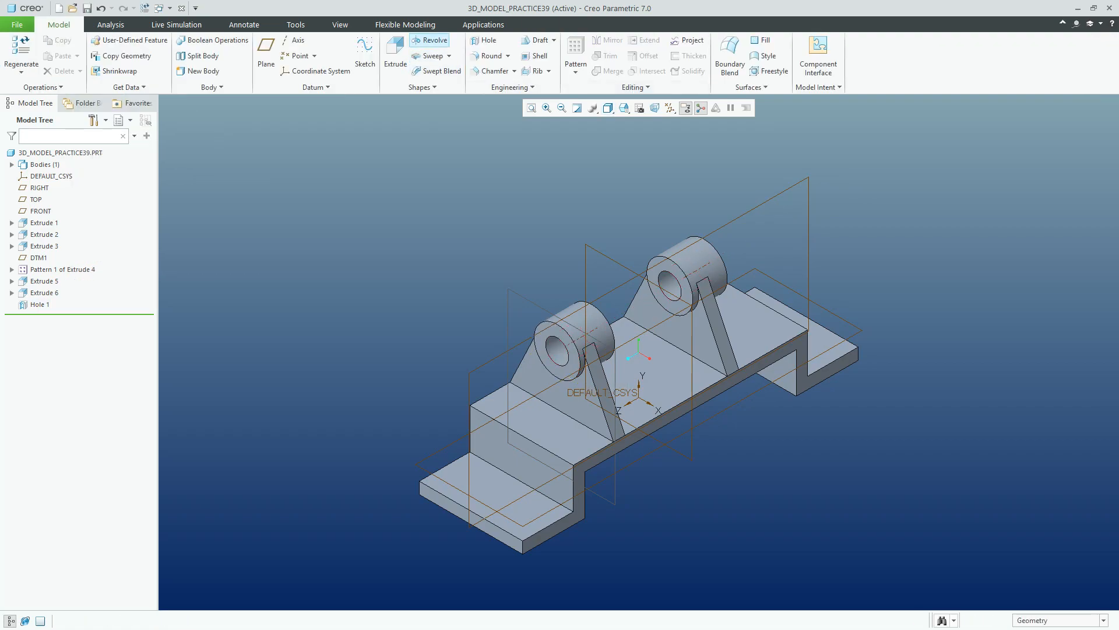
Start a simple hole with a diameter of 14 and a depth through all
click(484, 40)
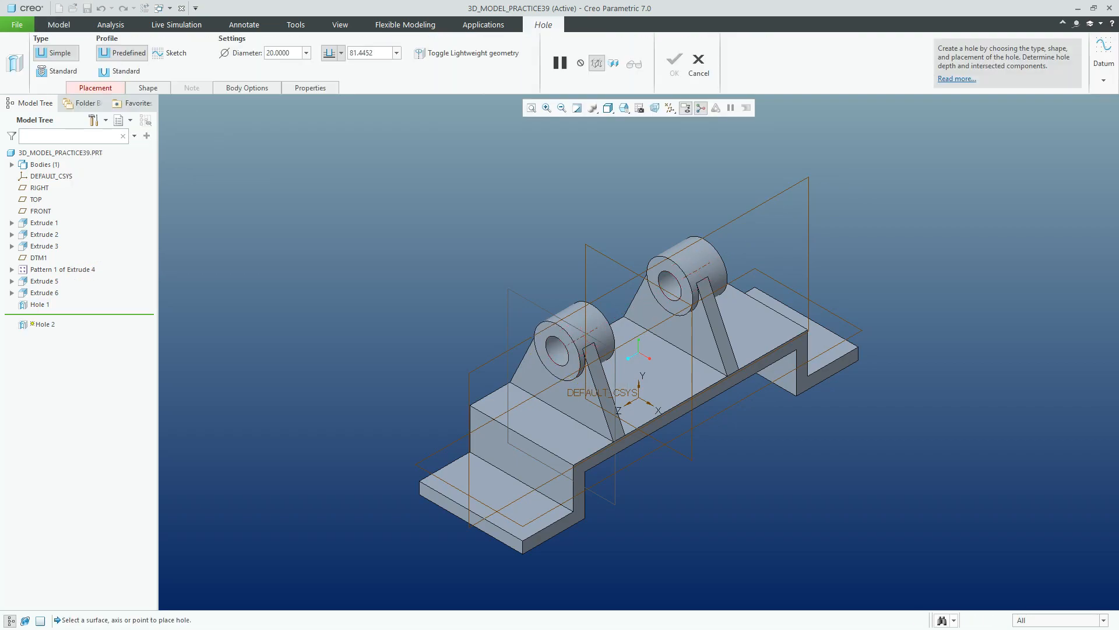
text(14)
key(Return)
click(341, 53)
click(329, 119)
Place the hole on the front foot's top face, with the foot's end face and the base's long side face as offset references
click(95, 87)
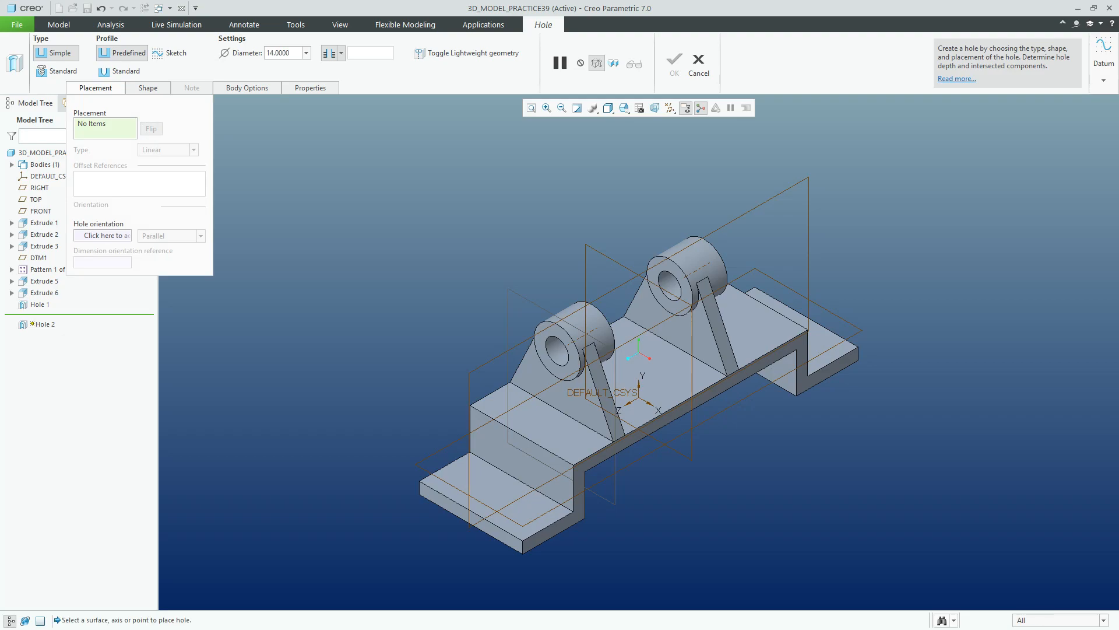
click(525, 501)
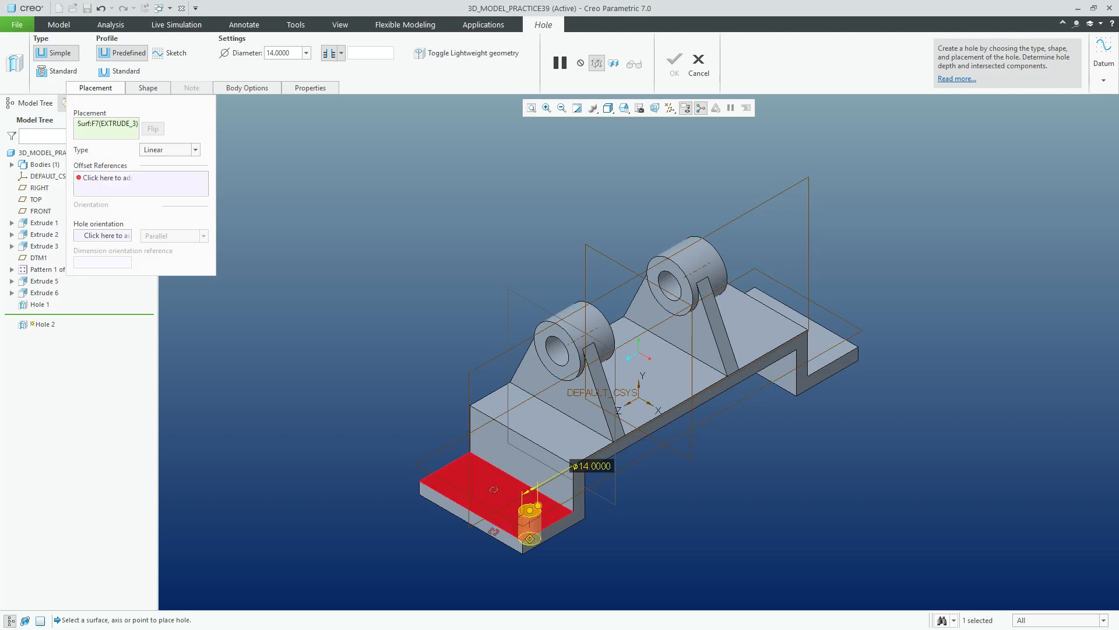
scroll(516, 502, up, 5)
click(115, 178)
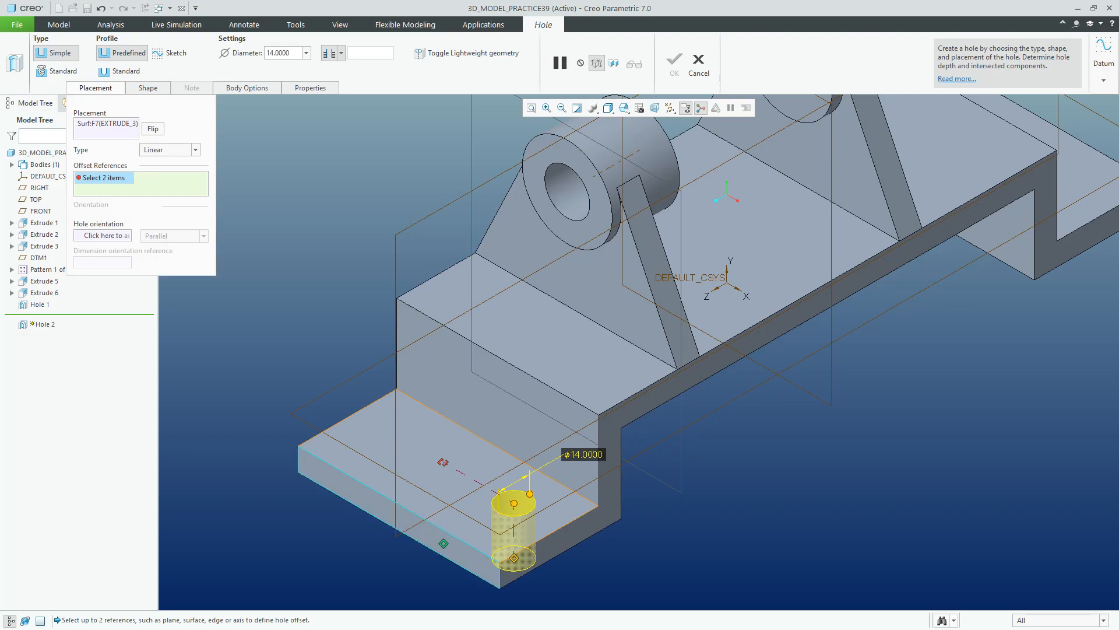
drag(472, 554, 456, 536)
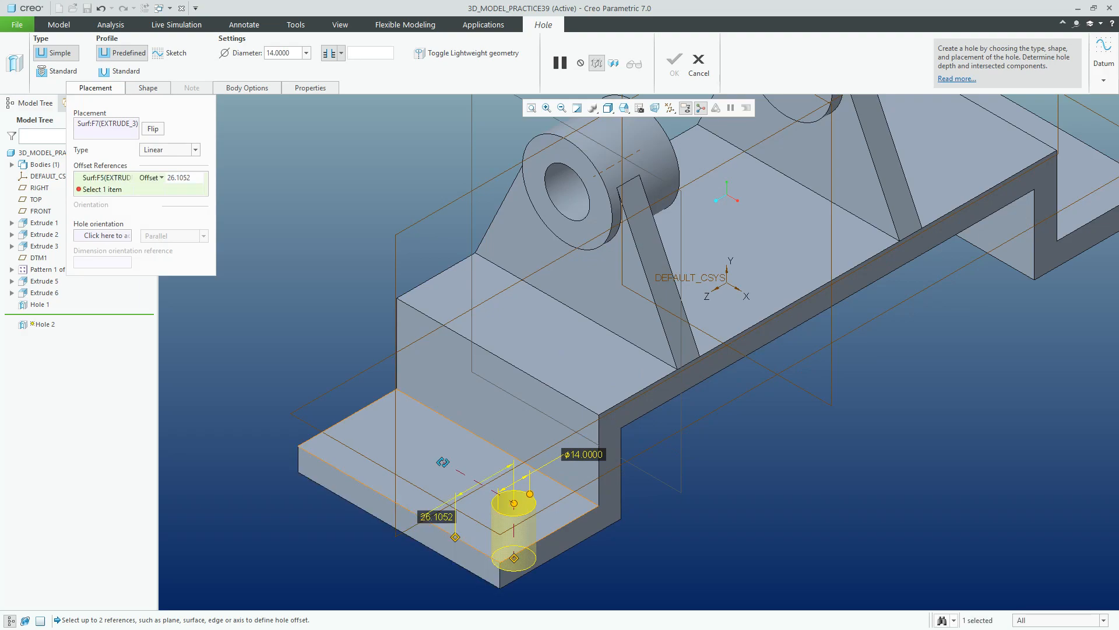
drag(455, 469, 562, 547)
Set both of the hole's offsets to 20 and complete the hole
click(180, 178)
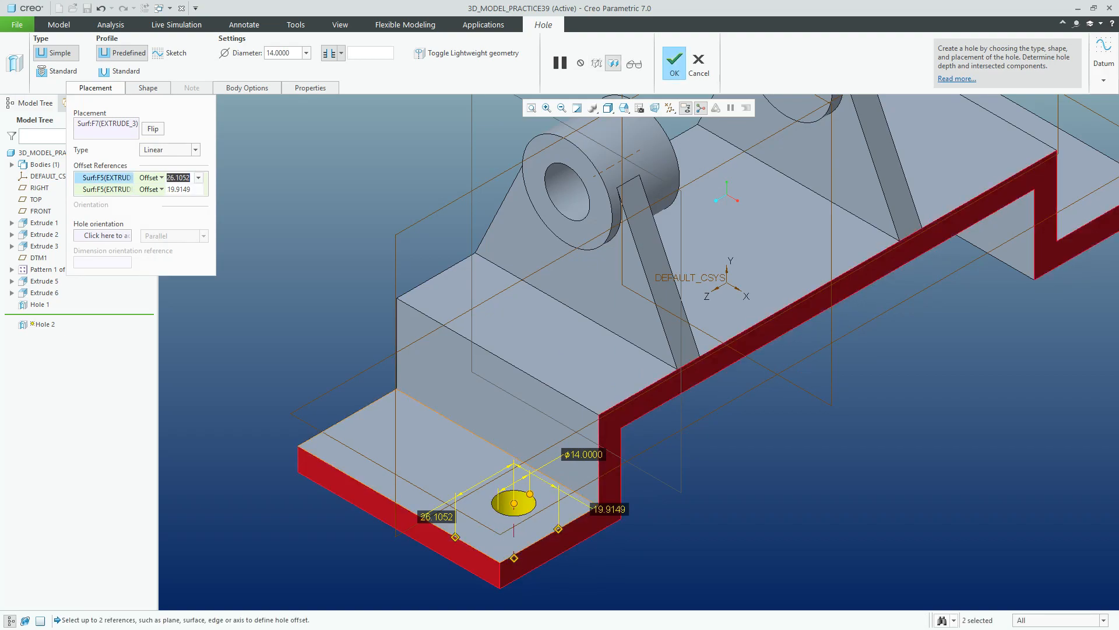
text(20)
key(Return)
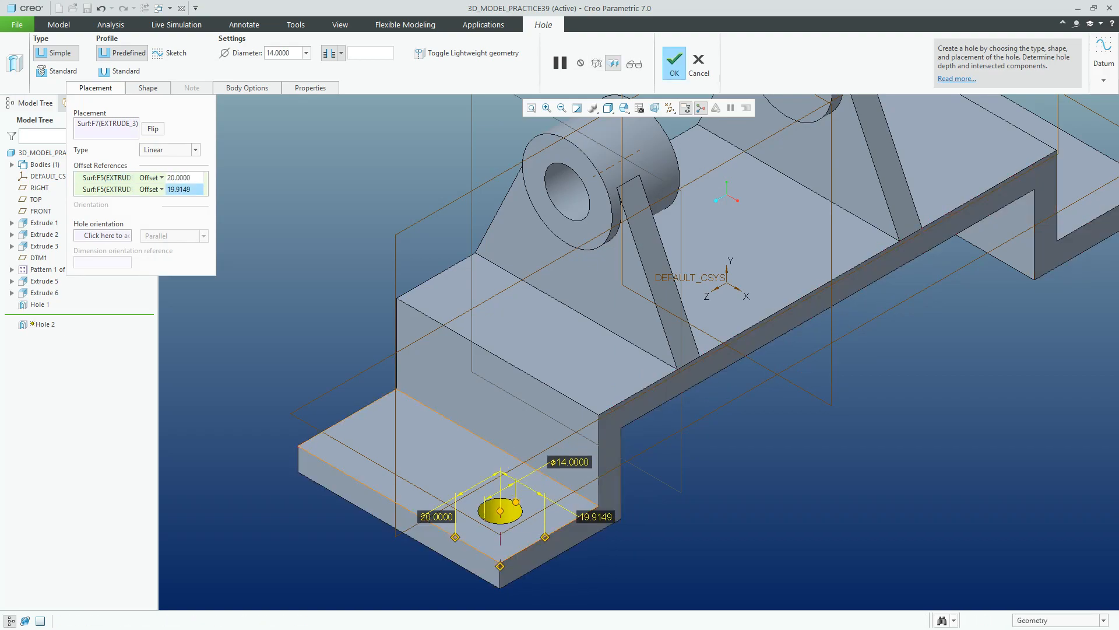
text(20)
key(Return)
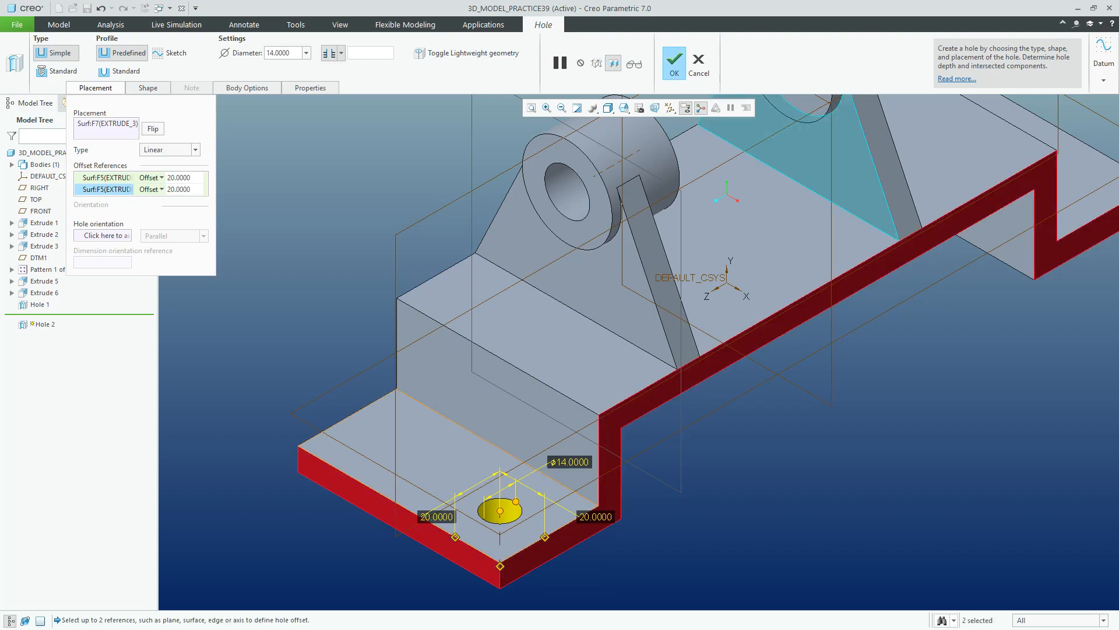
click(674, 63)
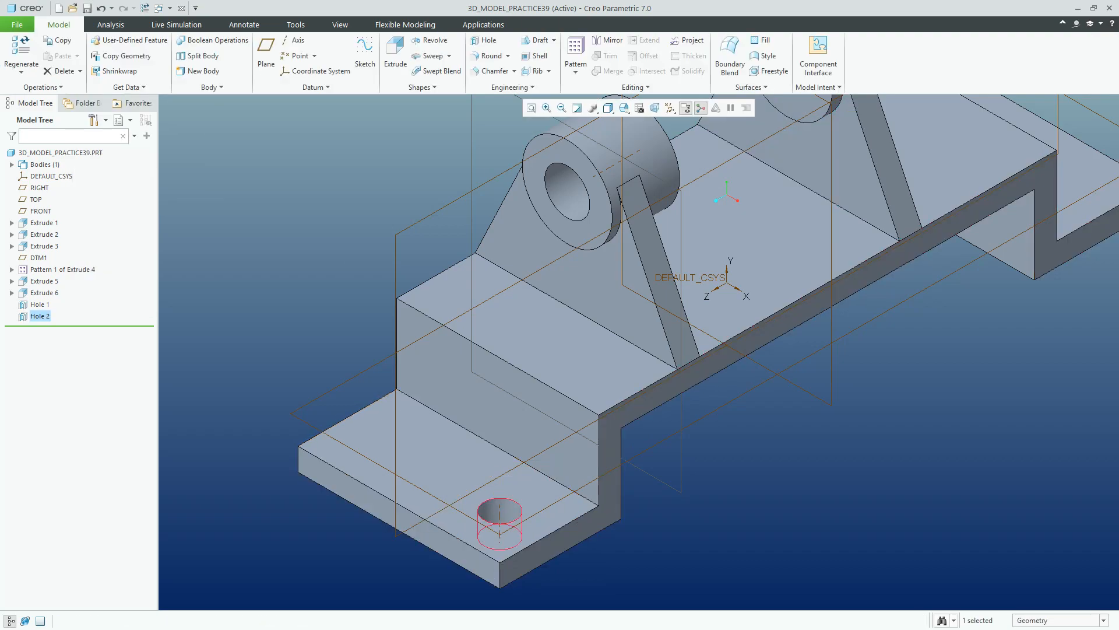
In standard orientation, start a pattern of the foot's 14 mm hole with the Direction type
scroll(336, 226, down, 5)
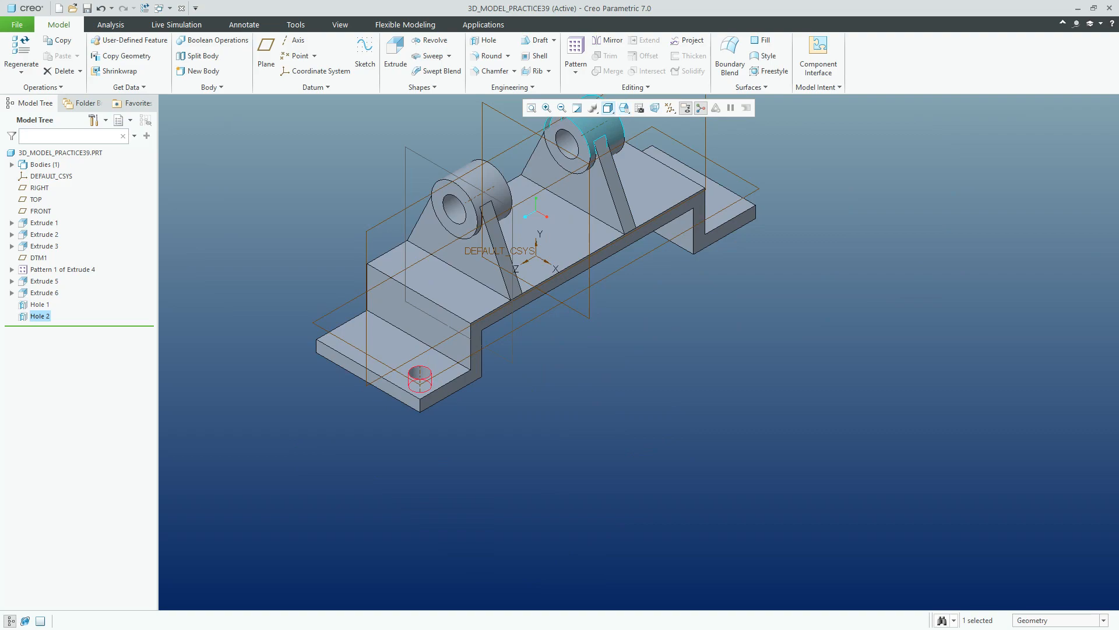
click(608, 108)
click(624, 109)
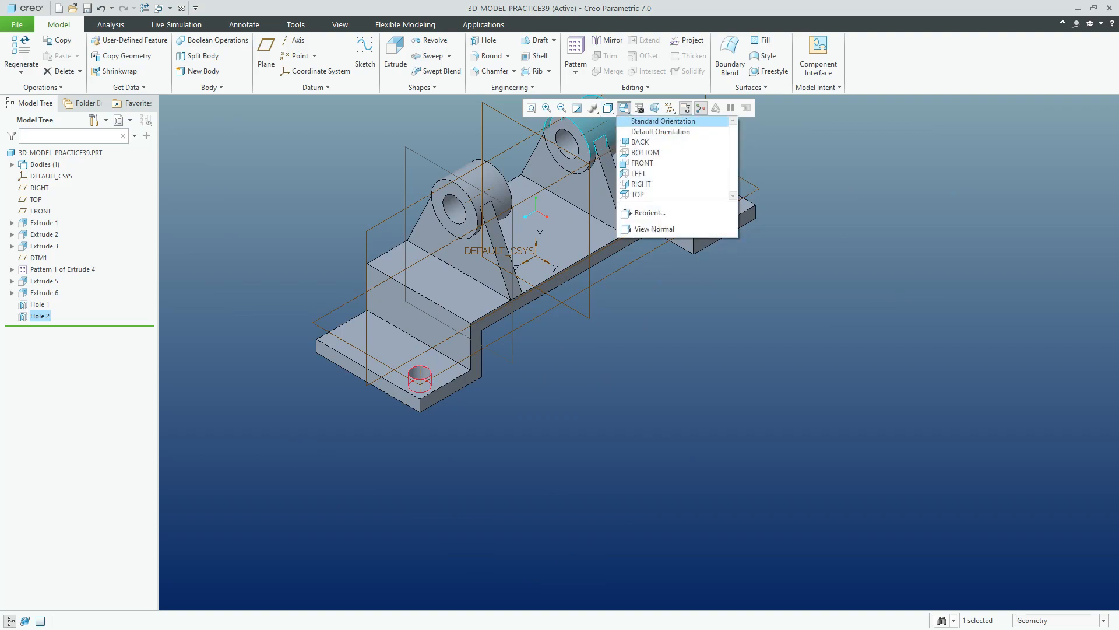
click(663, 122)
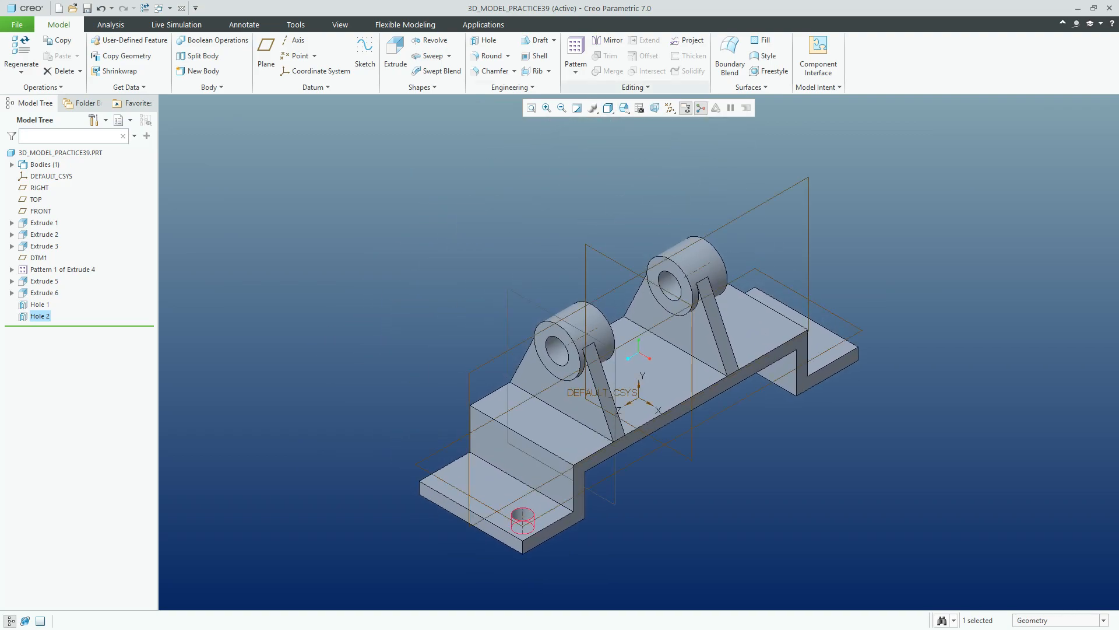
click(575, 72)
click(593, 85)
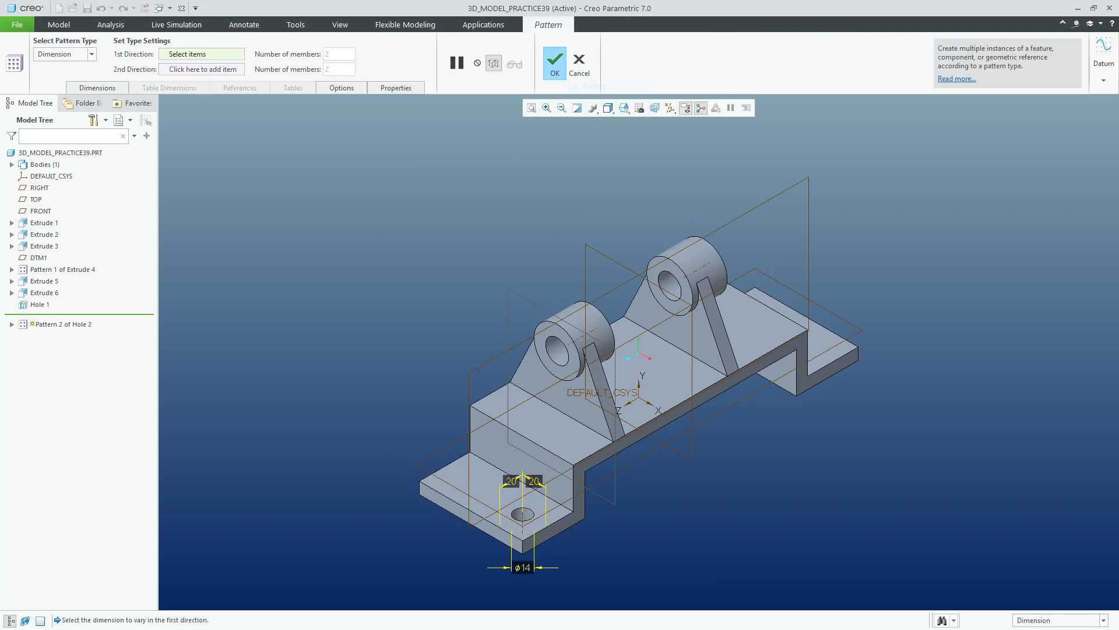
click(63, 53)
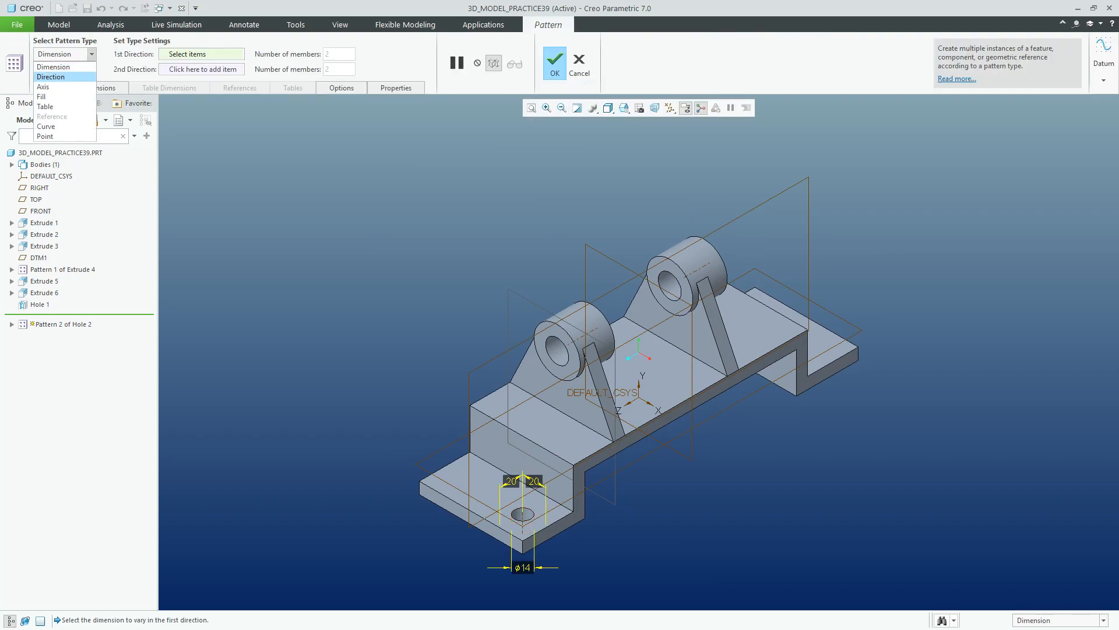
click(52, 76)
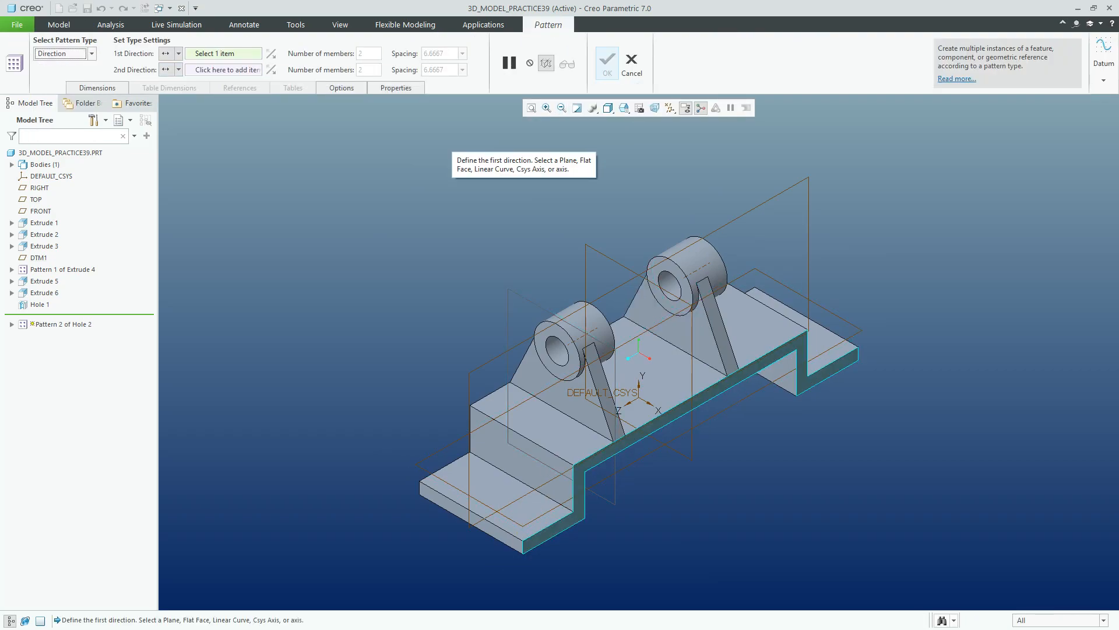
Use the platform's long top edge as the first direction, flip it toward the rear foot and set the spacing to 252
click(641, 425)
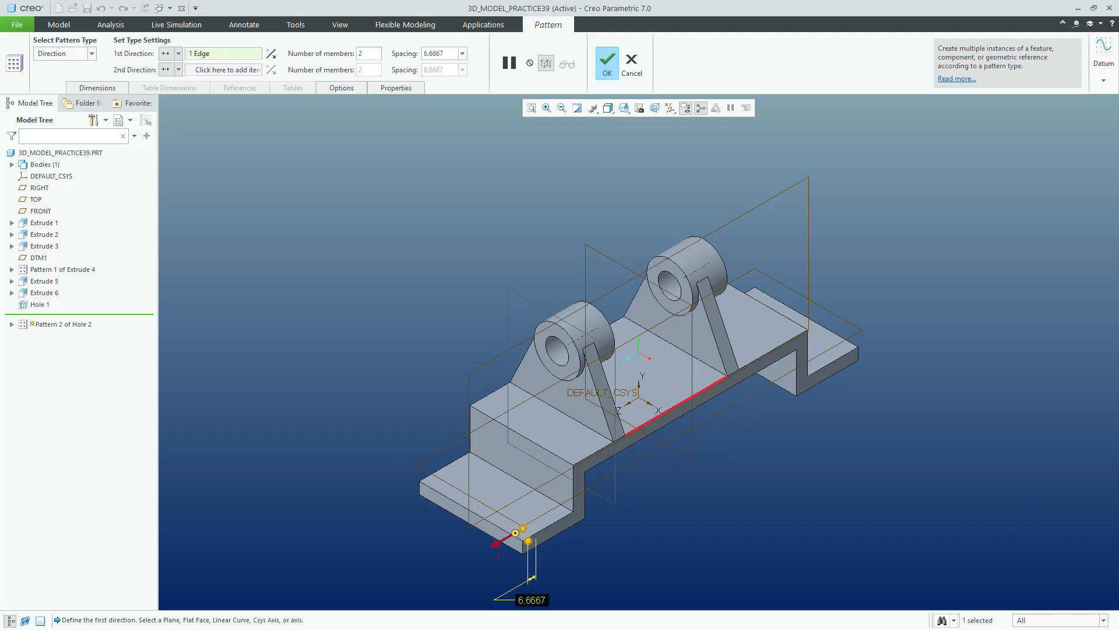
click(271, 54)
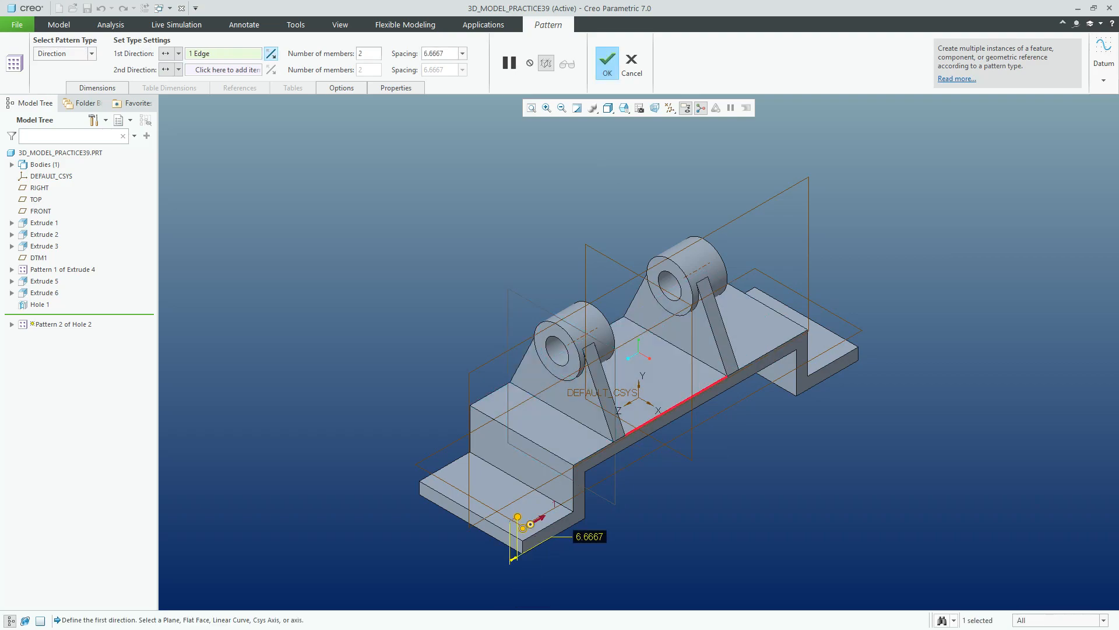
text(25)
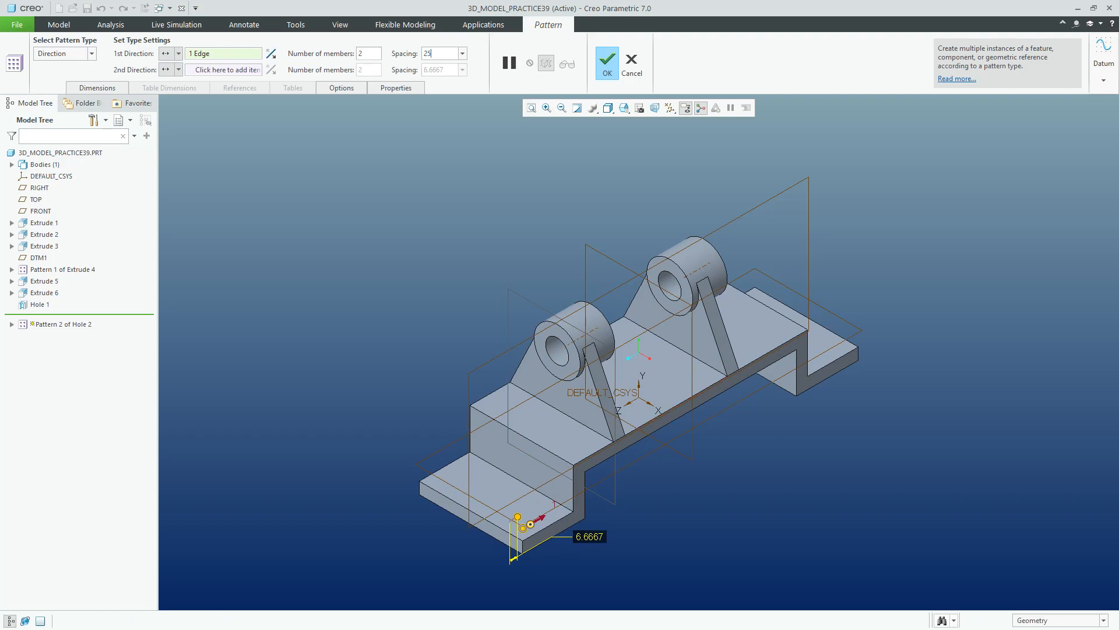
text(2)
key(Return)
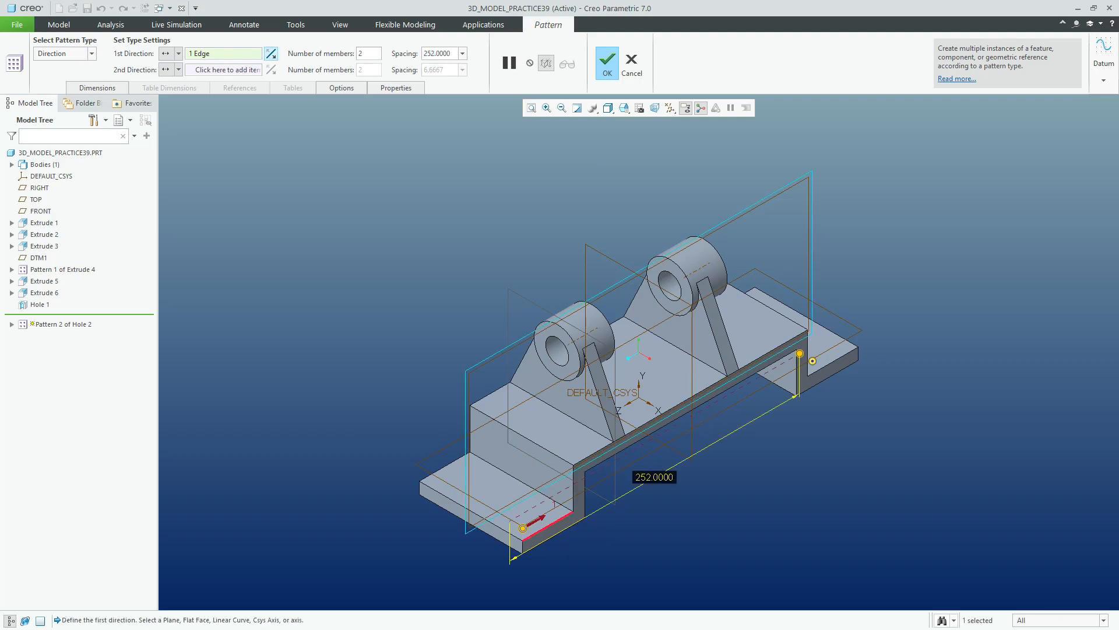
Use the front foot's end edge as the second direction with a spacing of 50, flip it across the foot and complete the pattern
click(223, 69)
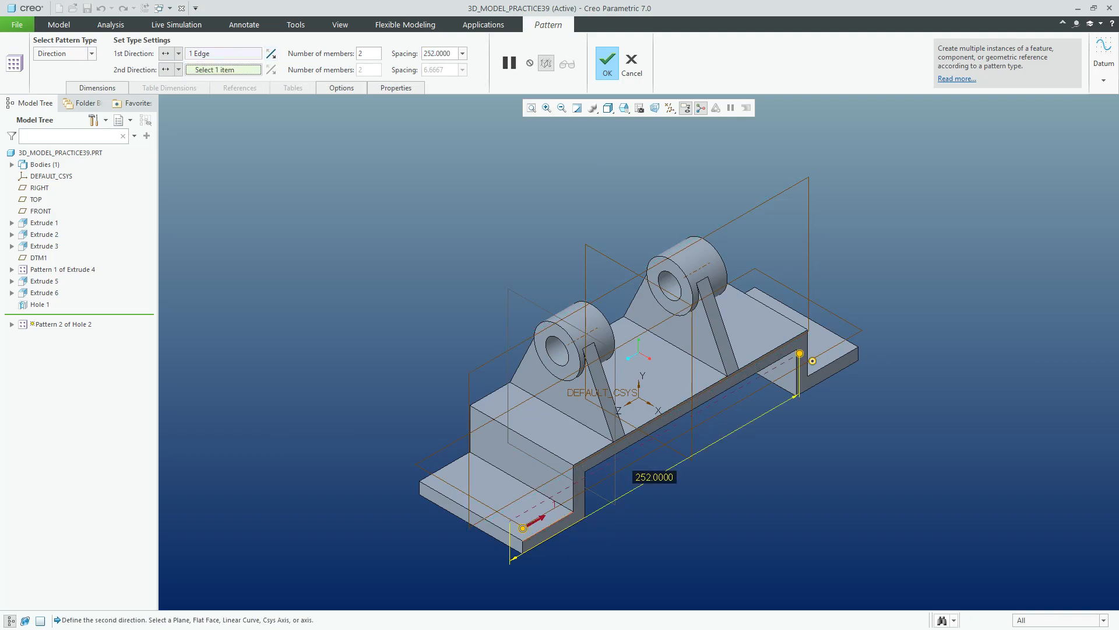
click(476, 513)
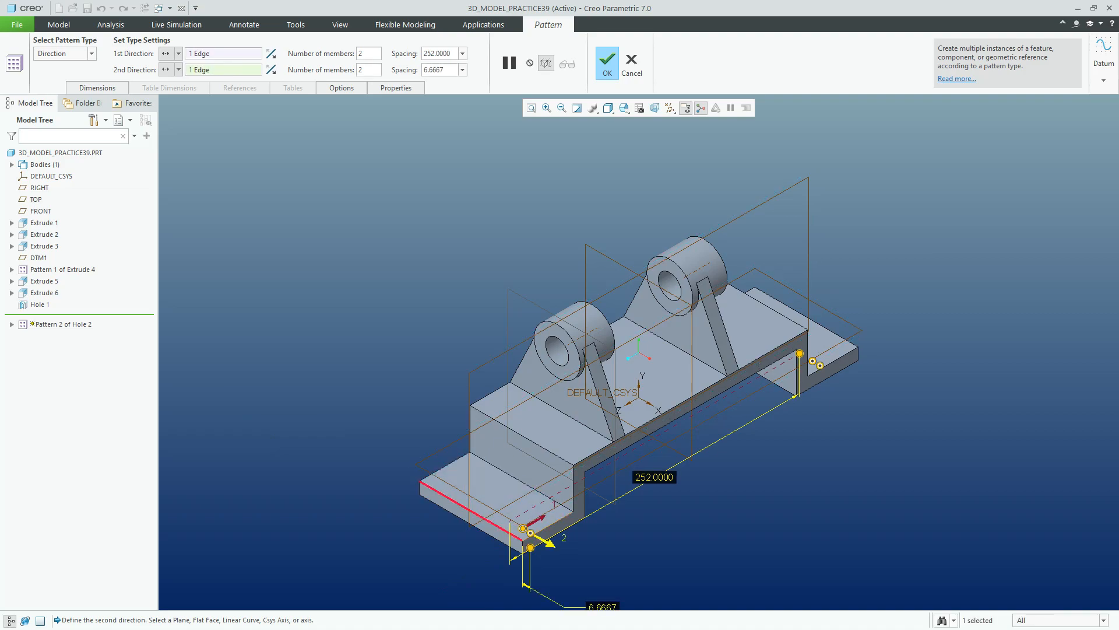
text(50)
key(Return)
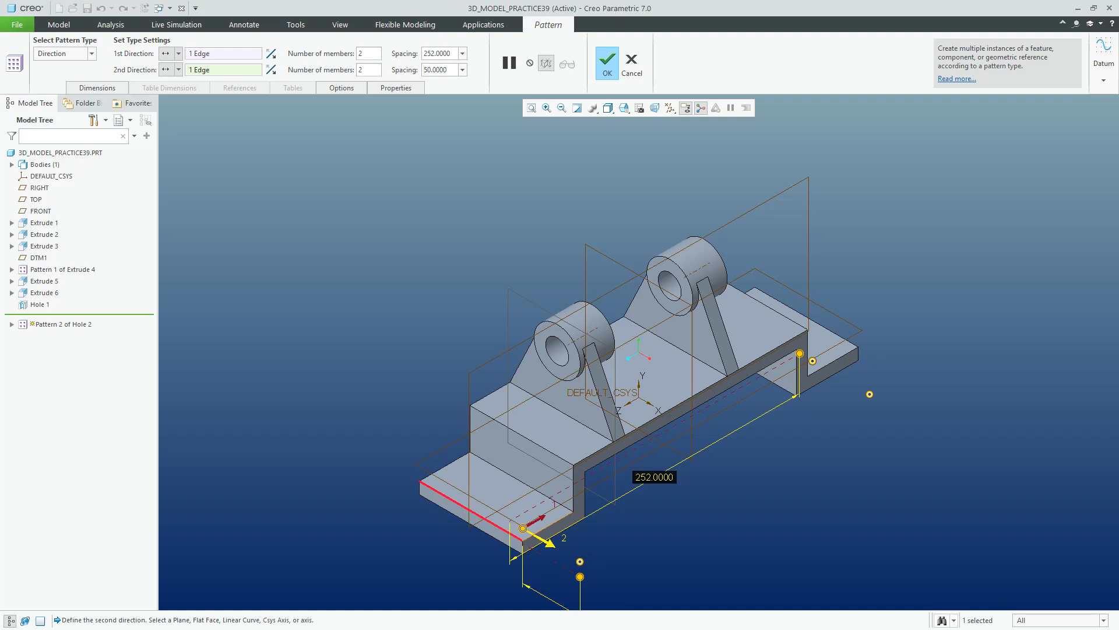
click(271, 70)
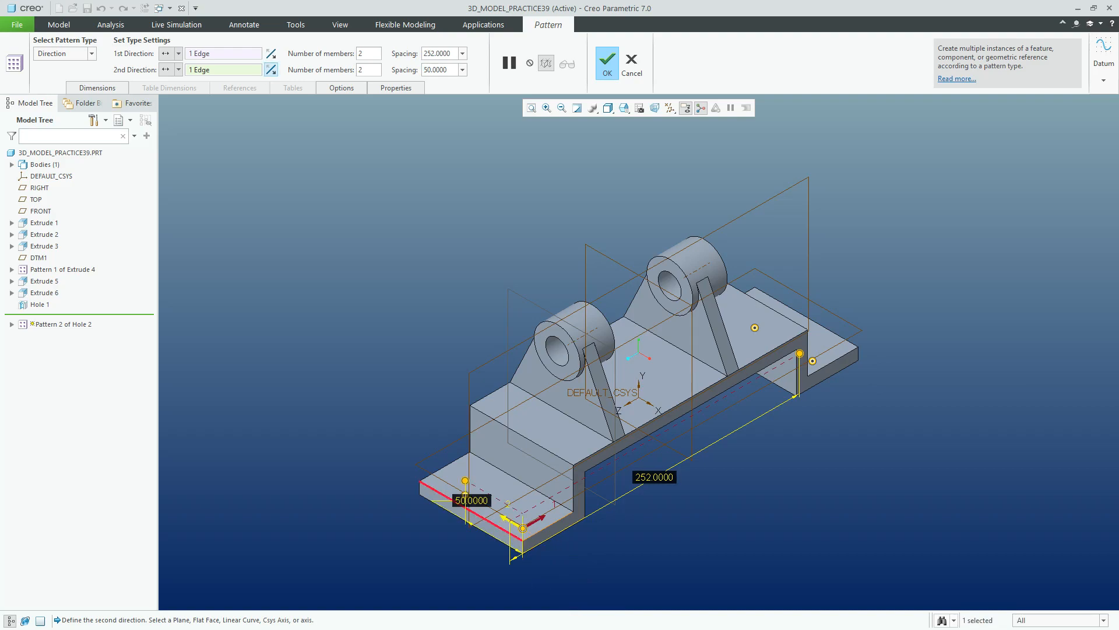
click(608, 61)
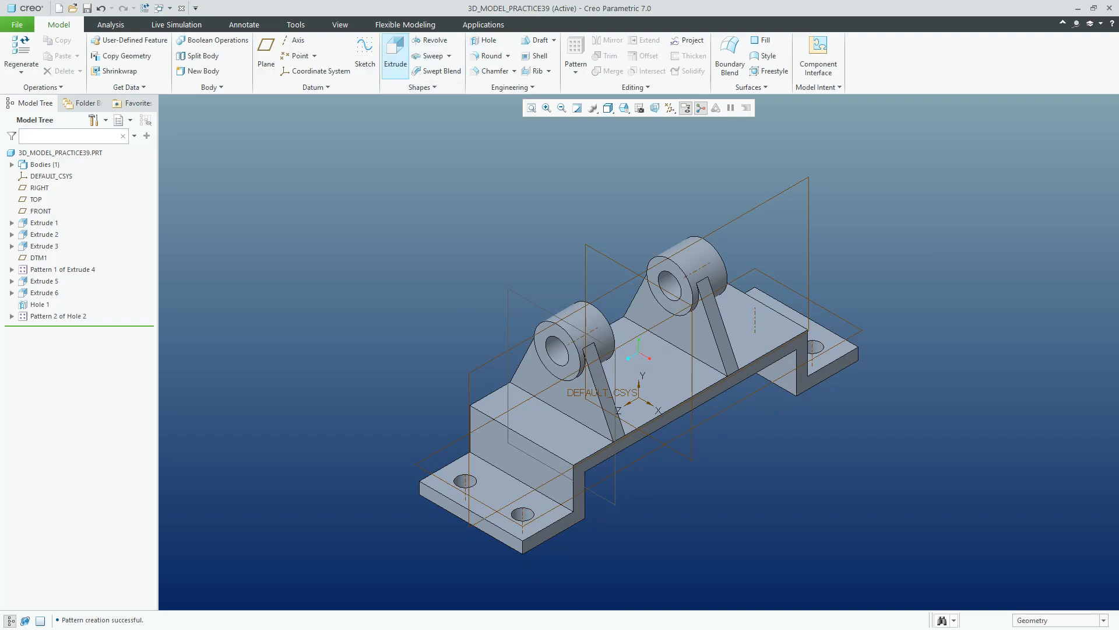
Round the raised platform's front and rear upper outer edges with a radius of 10
click(490, 55)
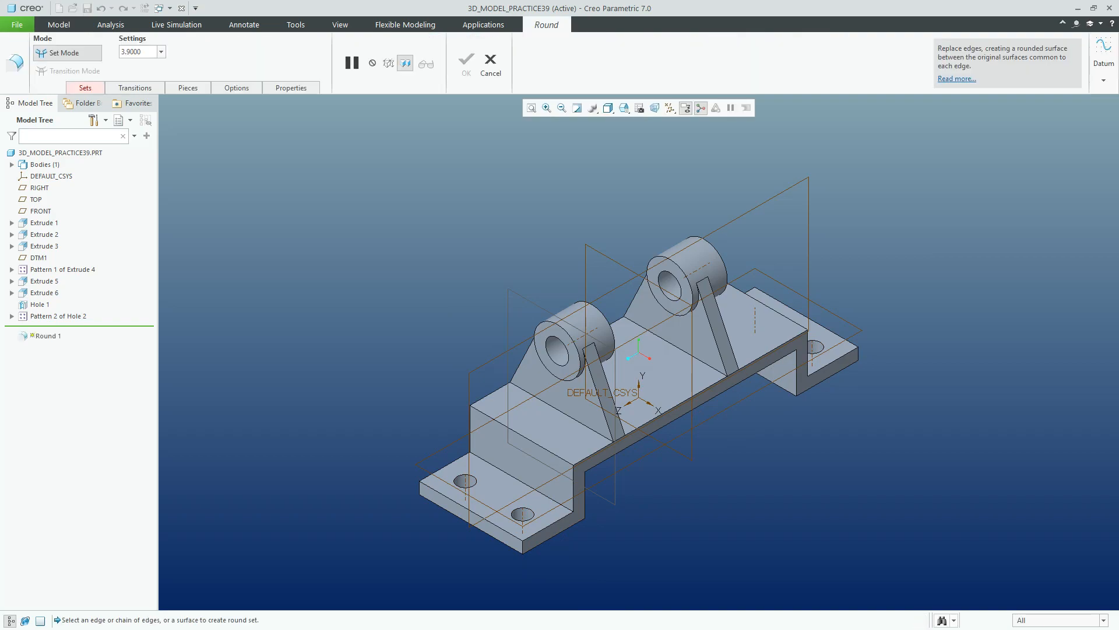
text(10)
key(Return)
click(521, 435)
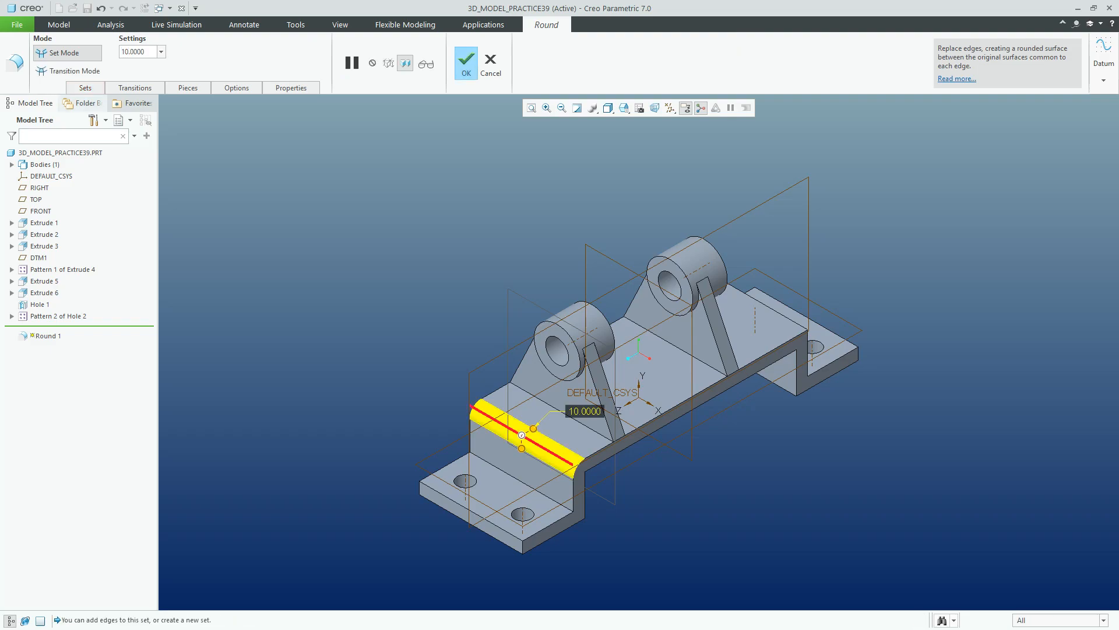
click(85, 87)
middle_drag(543, 443, 385, 402)
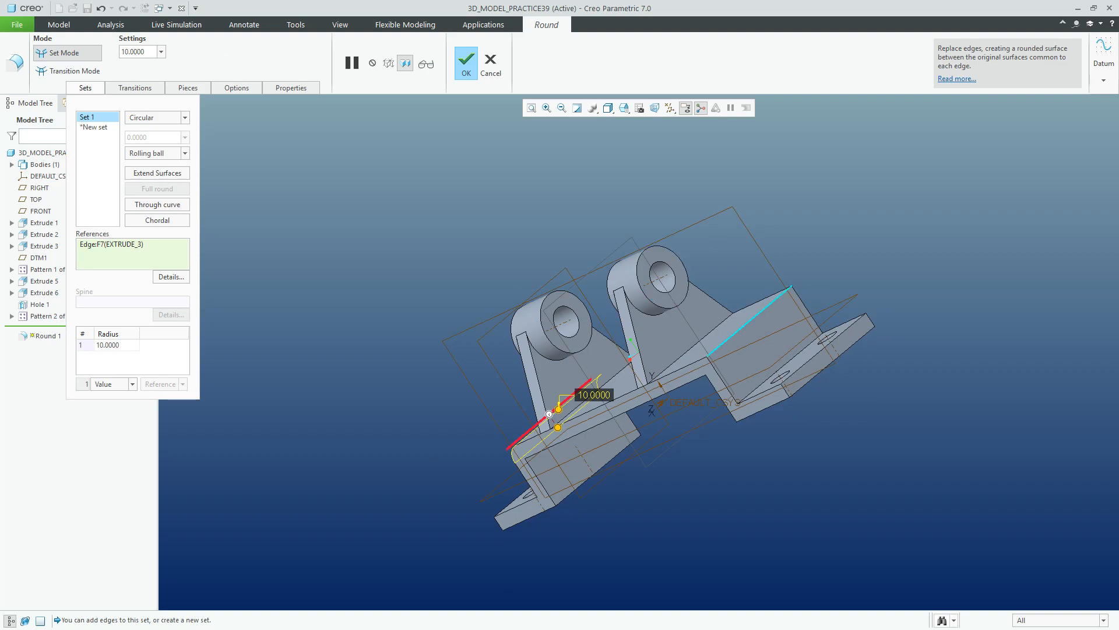
ctrl+click(750, 320)
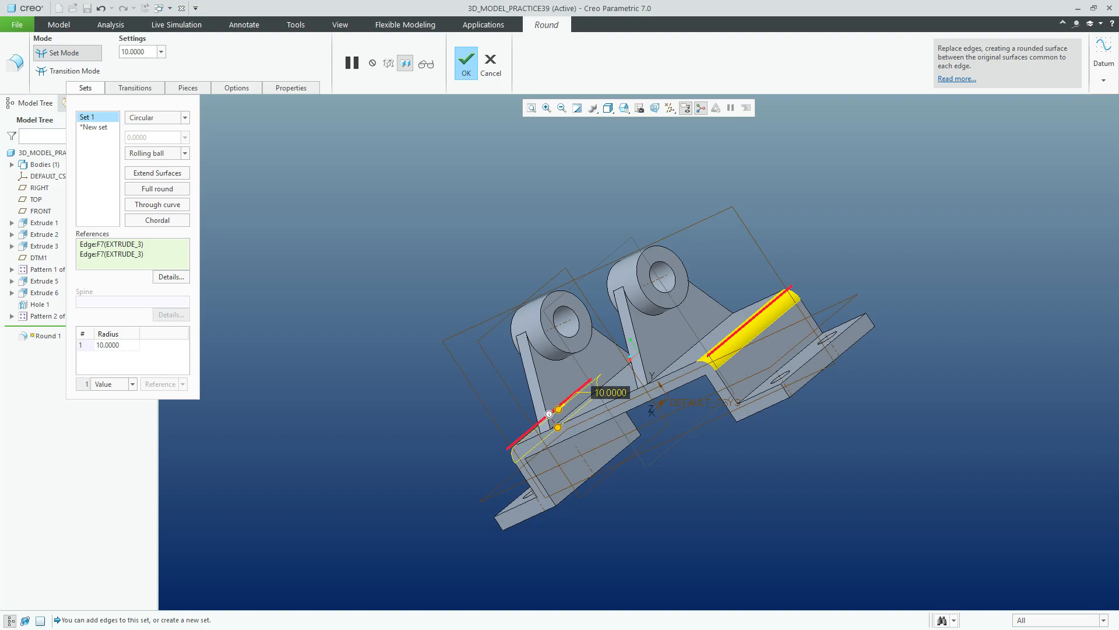
click(466, 63)
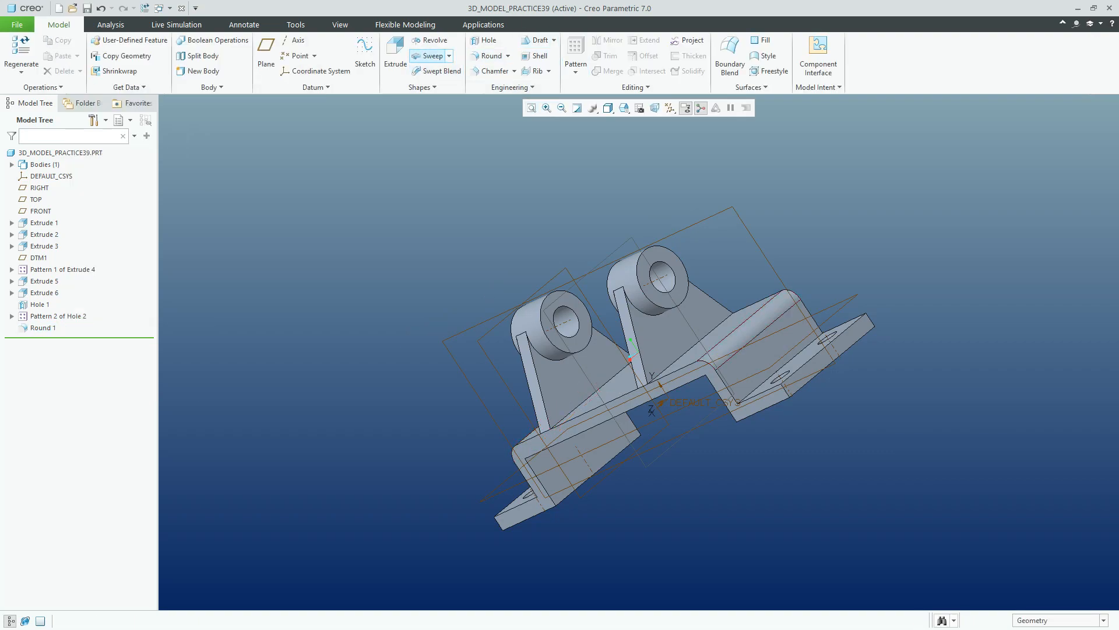
Start a round of radius 5 on the front foot's inner step edge and the front base edges of both lugs
click(487, 55)
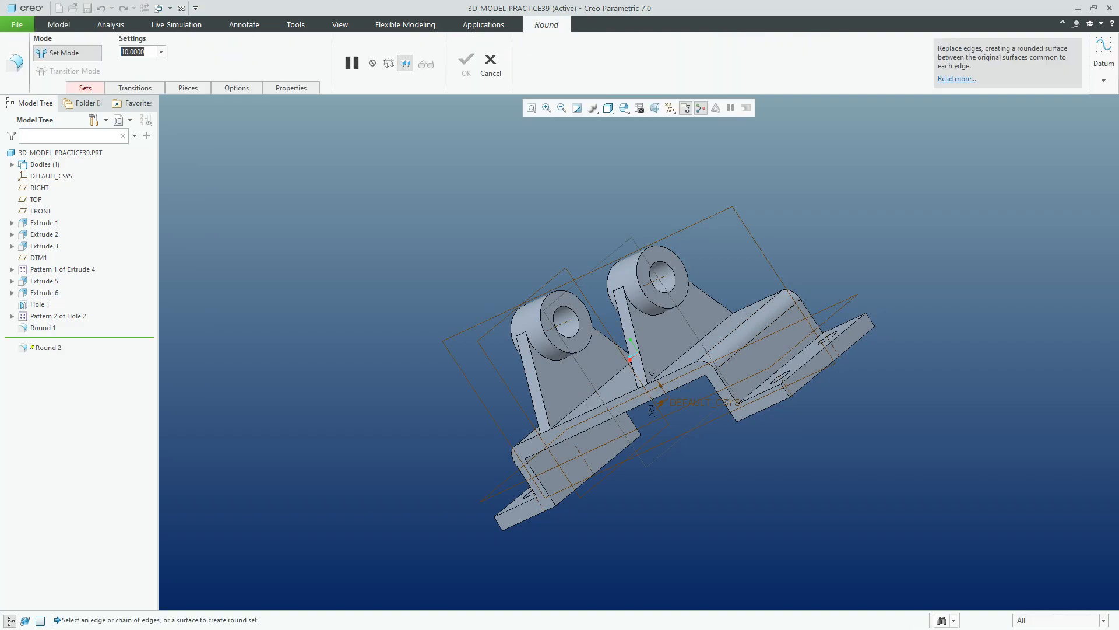
text(5)
key(Return)
key(ctrl+d)
click(85, 87)
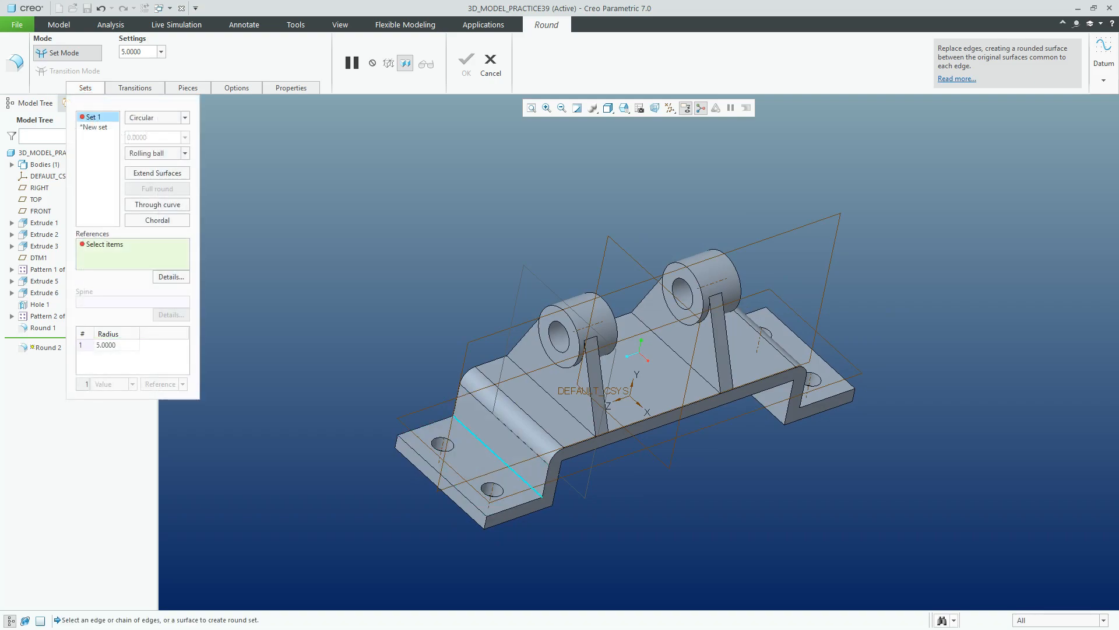
click(499, 456)
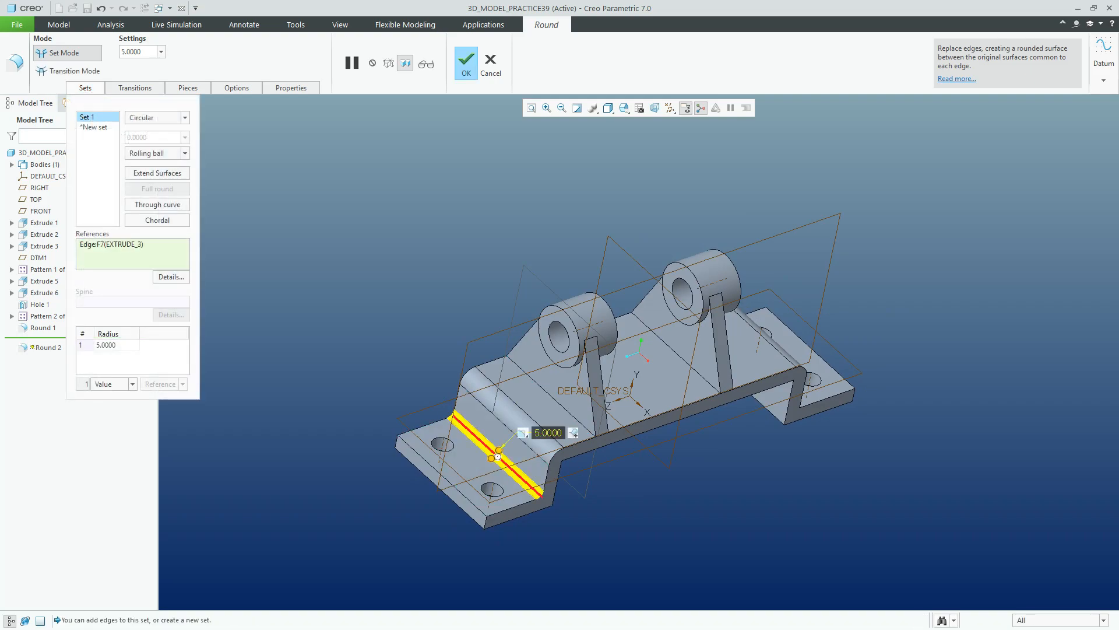
ctrl+click(551, 395)
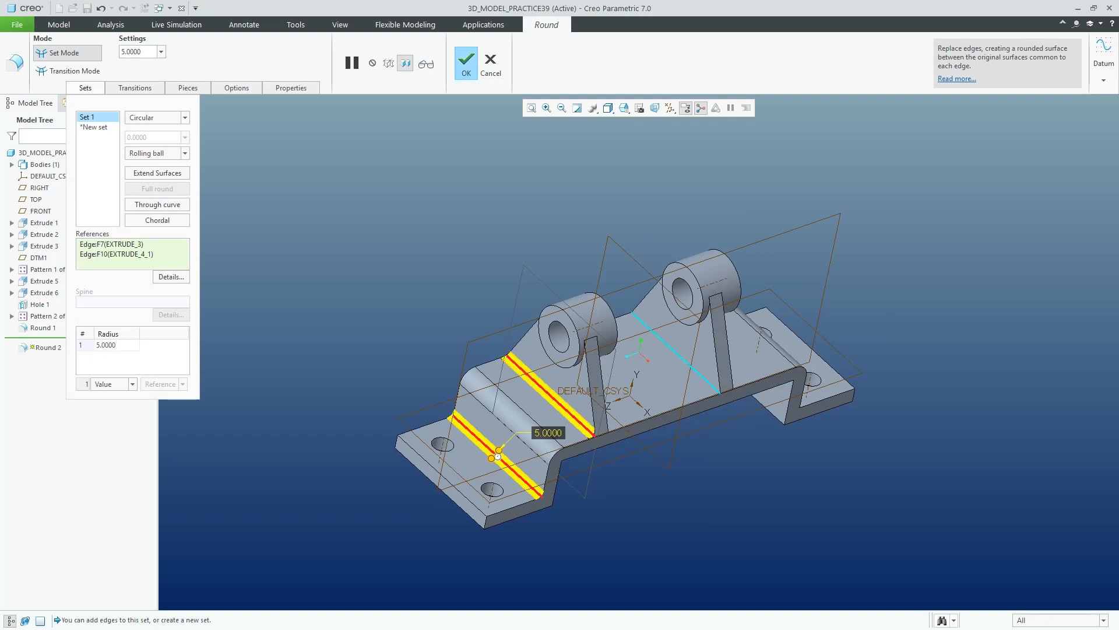
ctrl+click(678, 353)
Add the rear base edges of both lugs to the radius 5 round
middle_drag(664, 367, 564, 389)
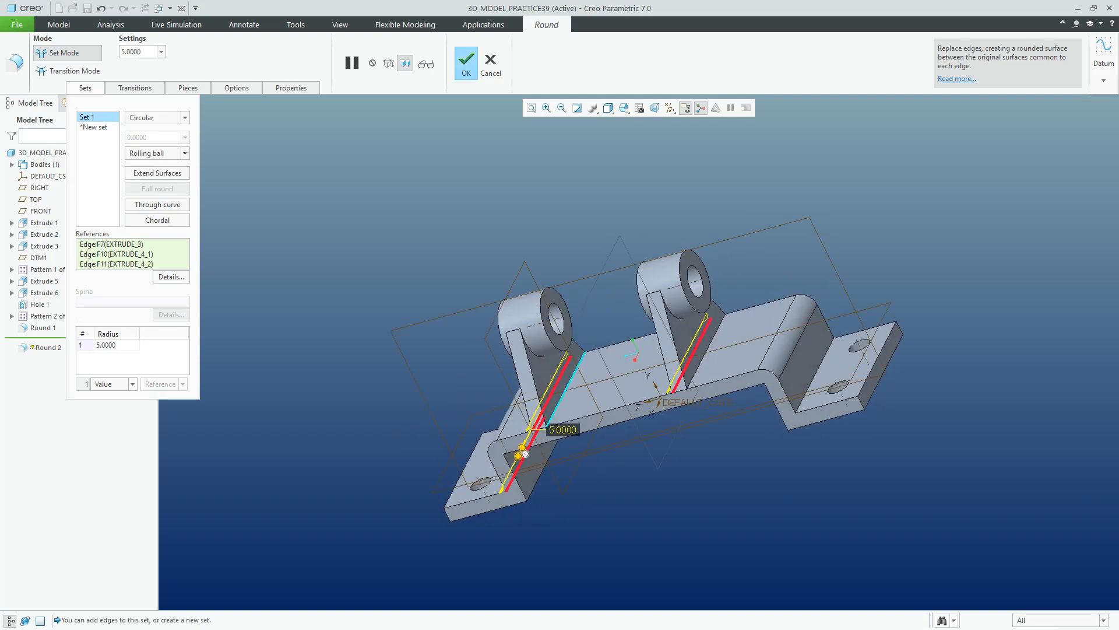
ctrl+click(566, 388)
ctrl+click(705, 352)
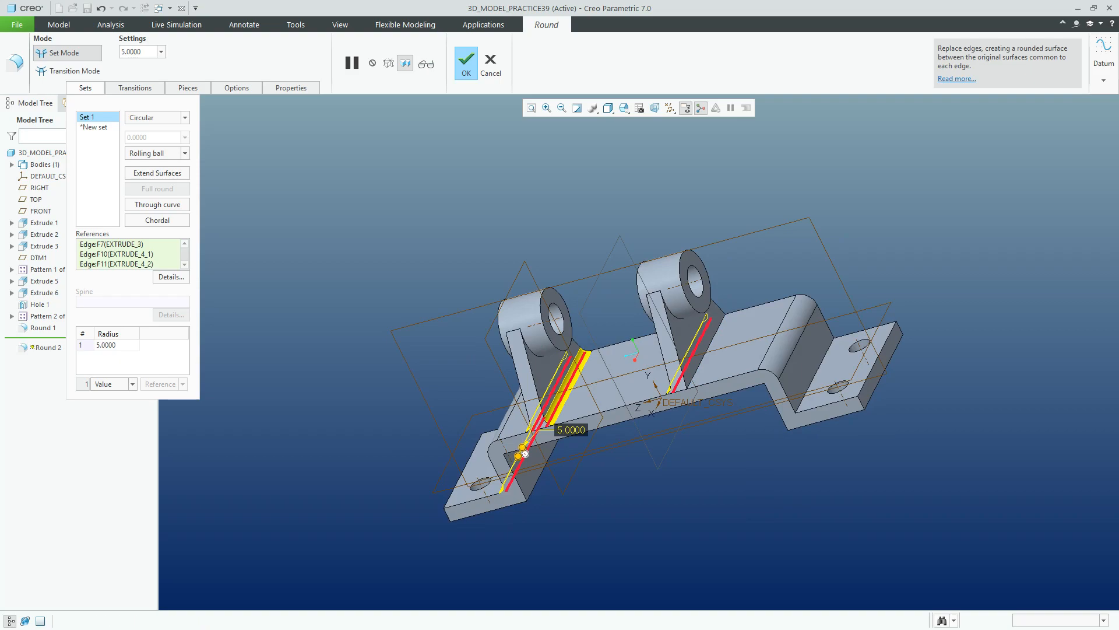
Add the inner corner edges under both ends of the raised platform to the radius 5 round and complete it
middle_drag(694, 358, 624, 251)
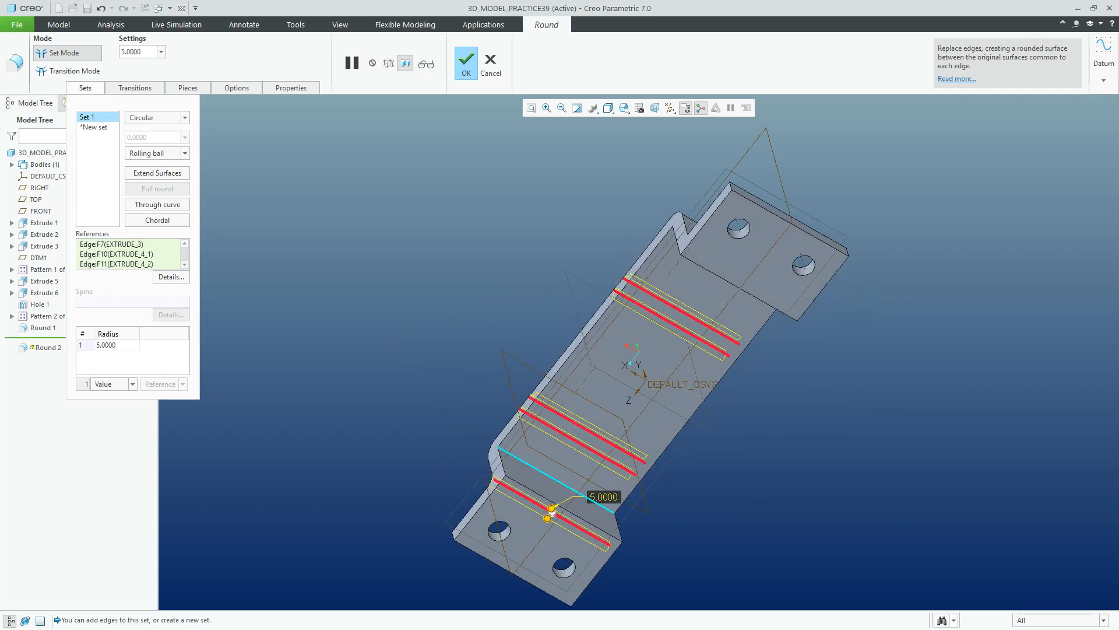
ctrl+click(565, 484)
middle_drag(647, 361, 659, 274)
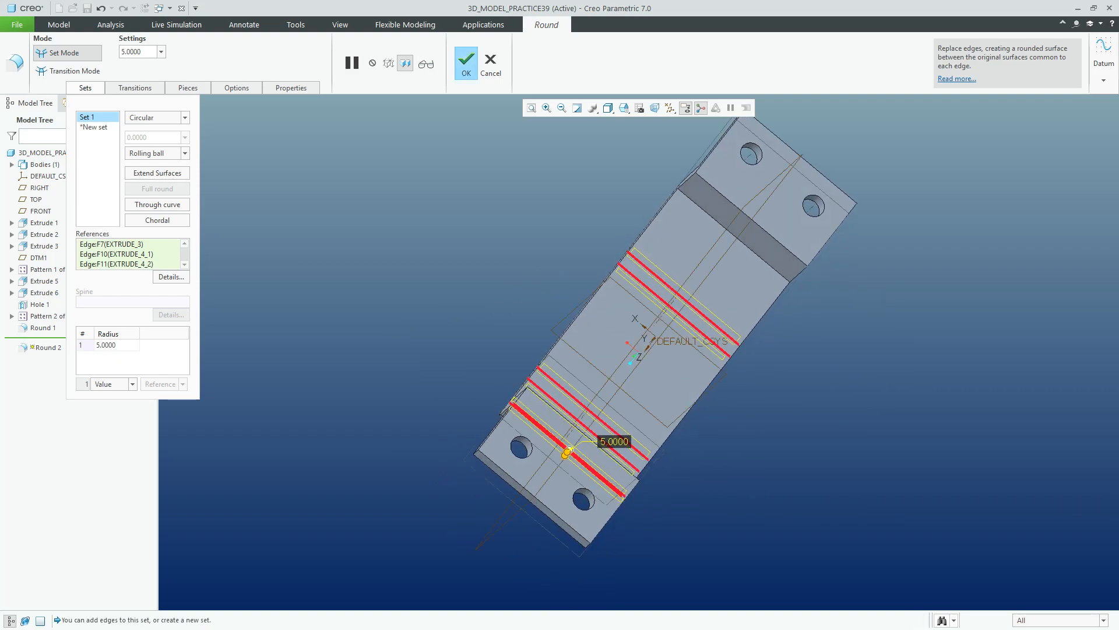
ctrl+click(733, 236)
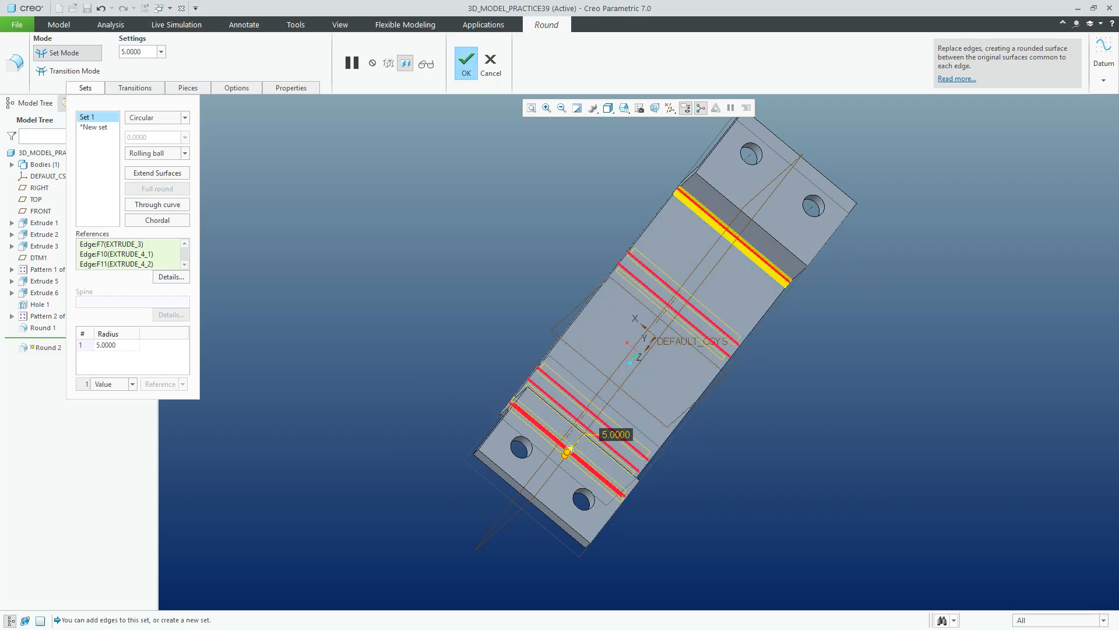
click(624, 108)
click(648, 121)
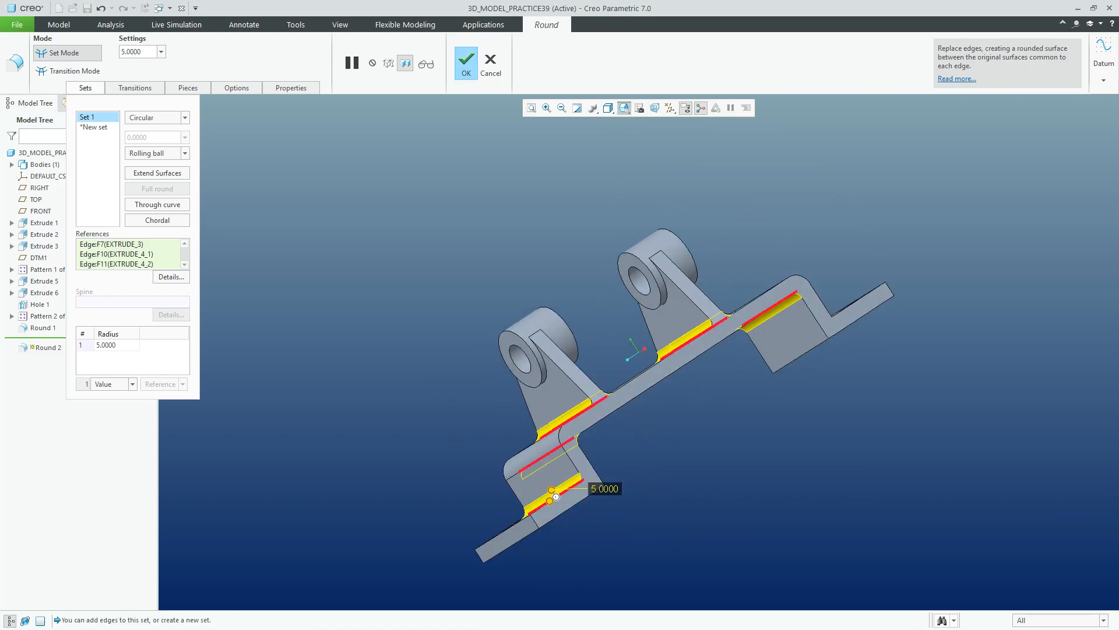
middle_click(521, 481)
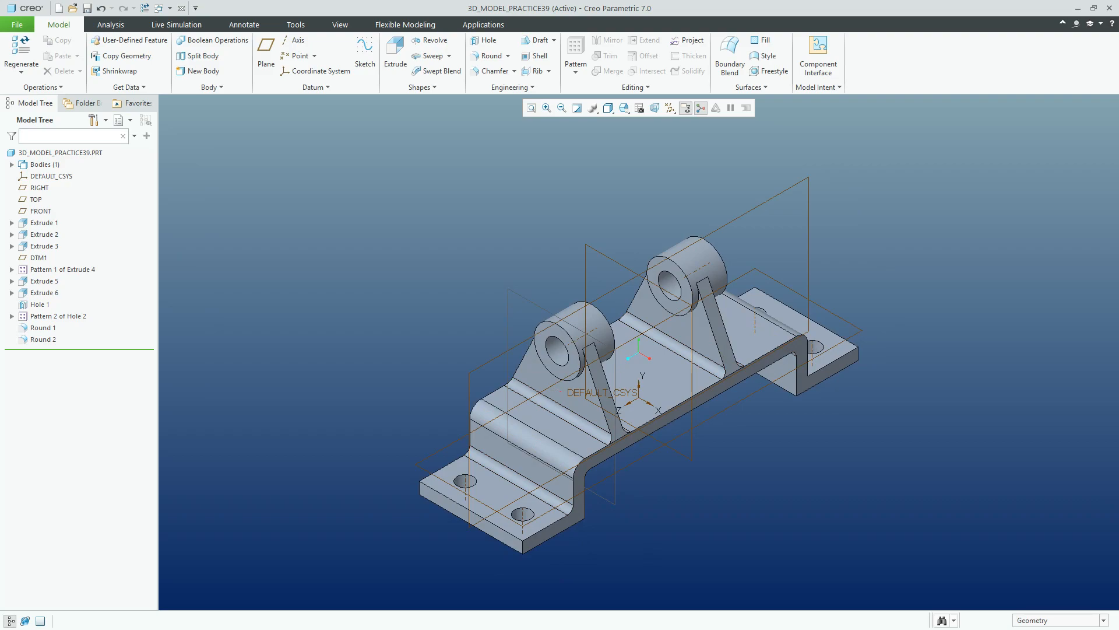
Hide all datum features, the spin center and the annotations in the graphics area
click(670, 108)
click(685, 173)
click(701, 108)
click(686, 108)
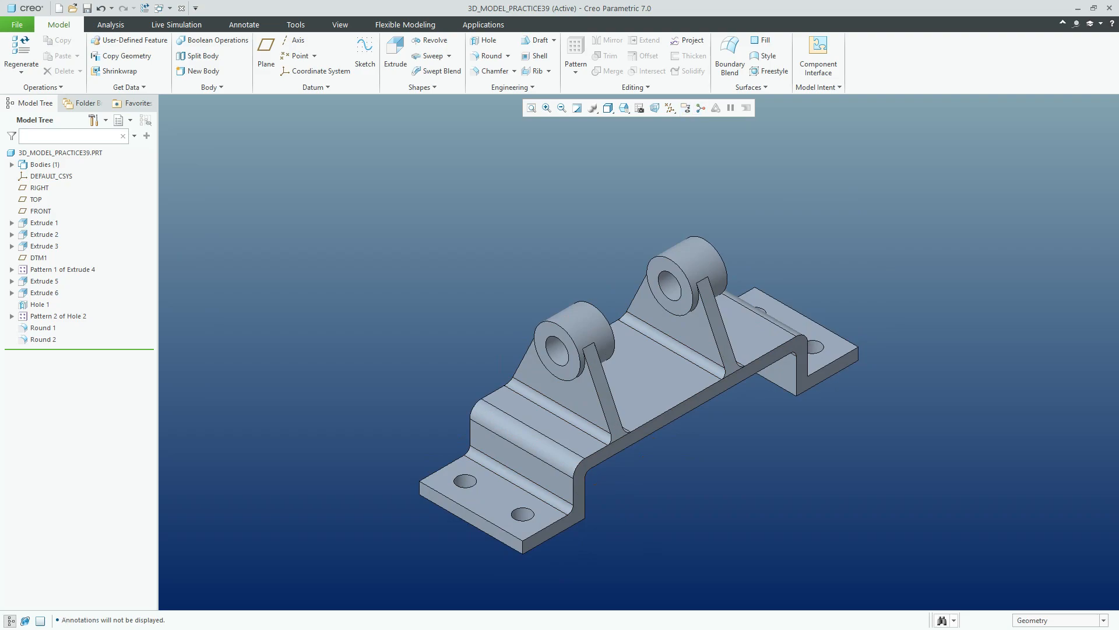
Select the whole part in the default orientation and open the color editor for a new appearance
click(60, 152)
click(474, 252)
mouse_move(475, 252)
middle_down()
mouse_move(479, 344)
mouse_move(508, 402)
mouse_move(589, 507)
middle_up()
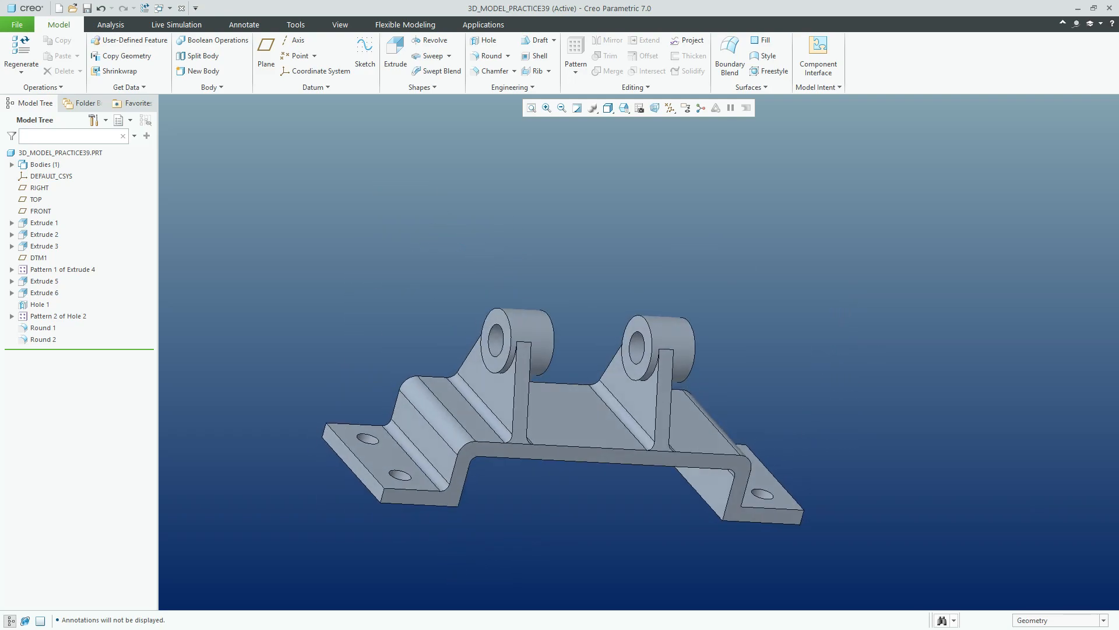
key(ctrl+d)
click(60, 153)
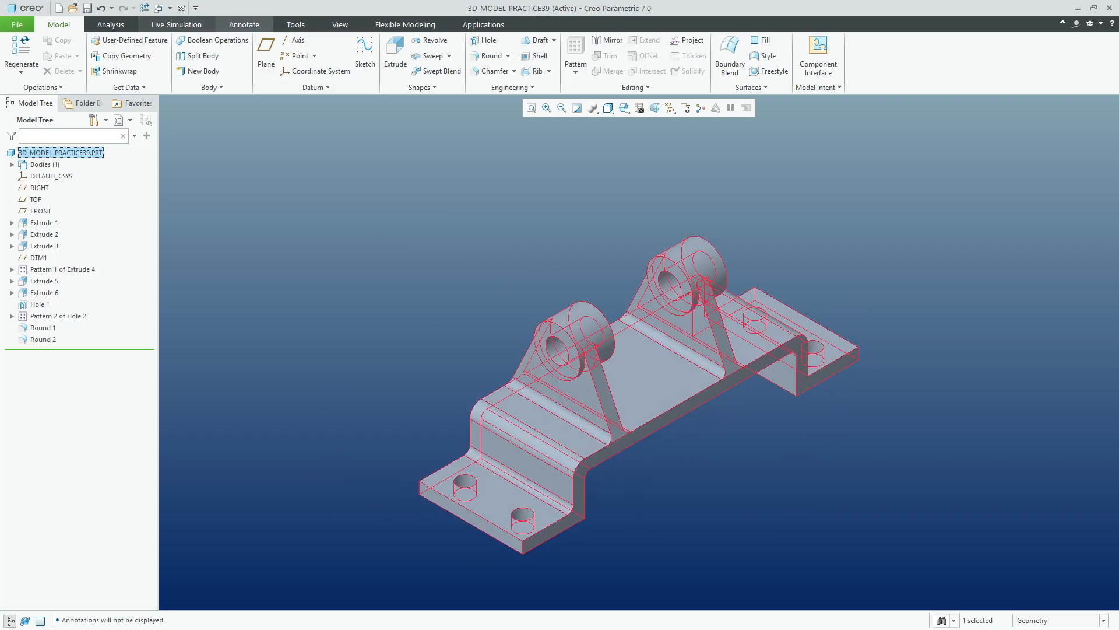
click(340, 25)
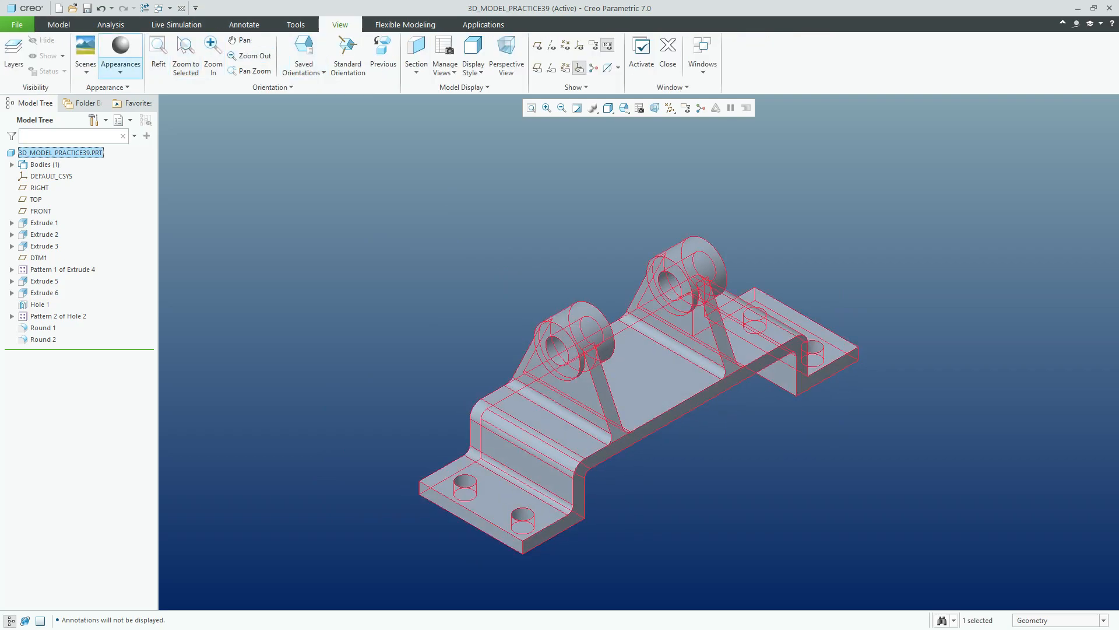
click(120, 56)
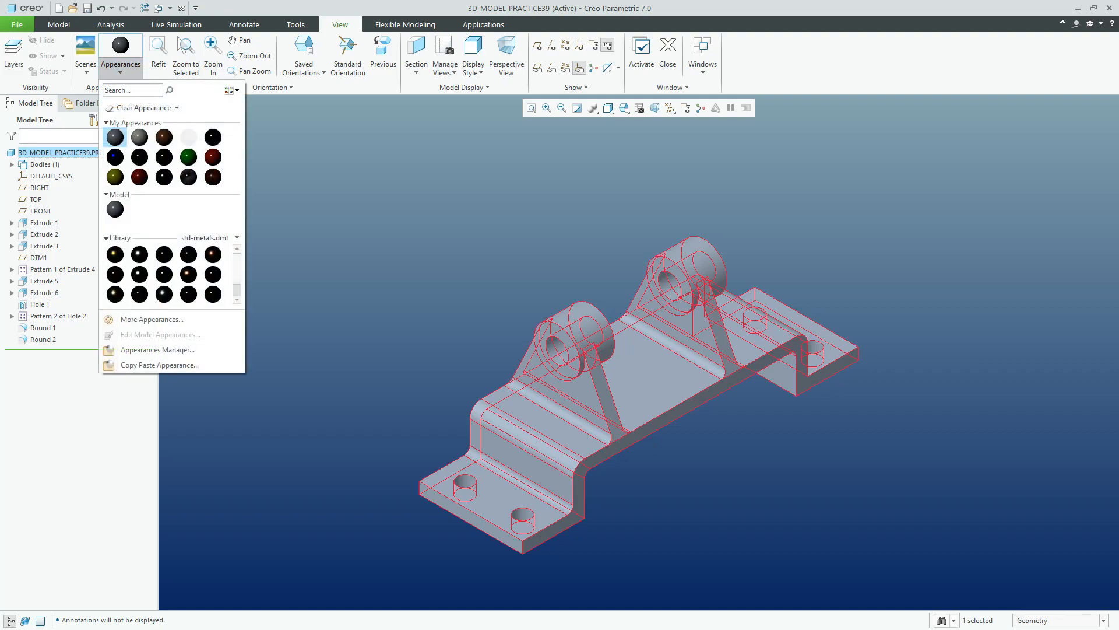
click(150, 318)
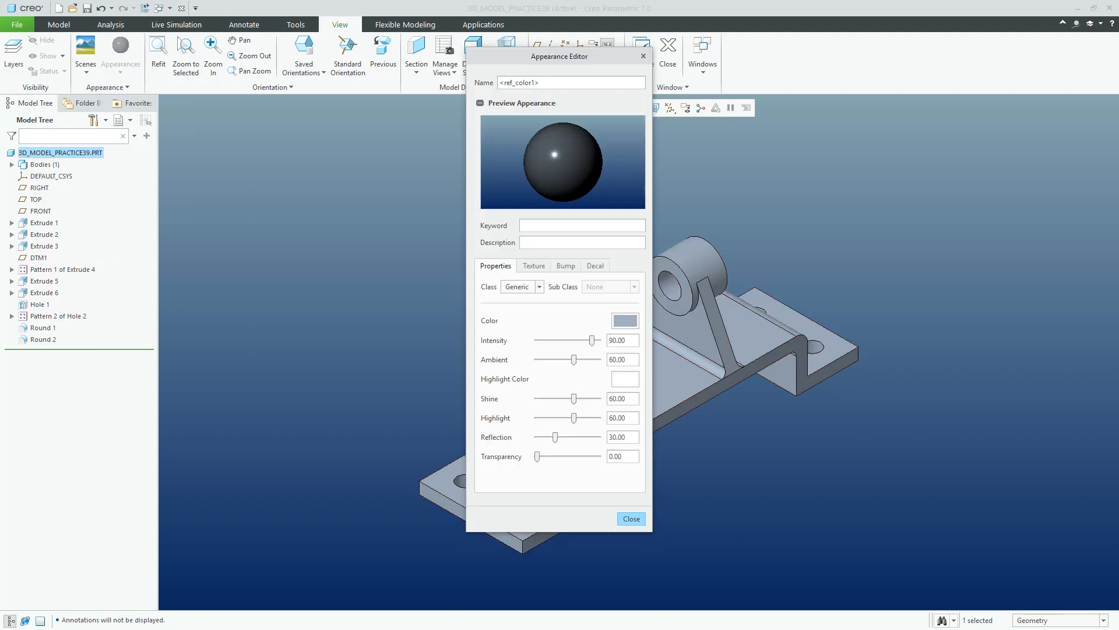
click(625, 321)
click(997, 160)
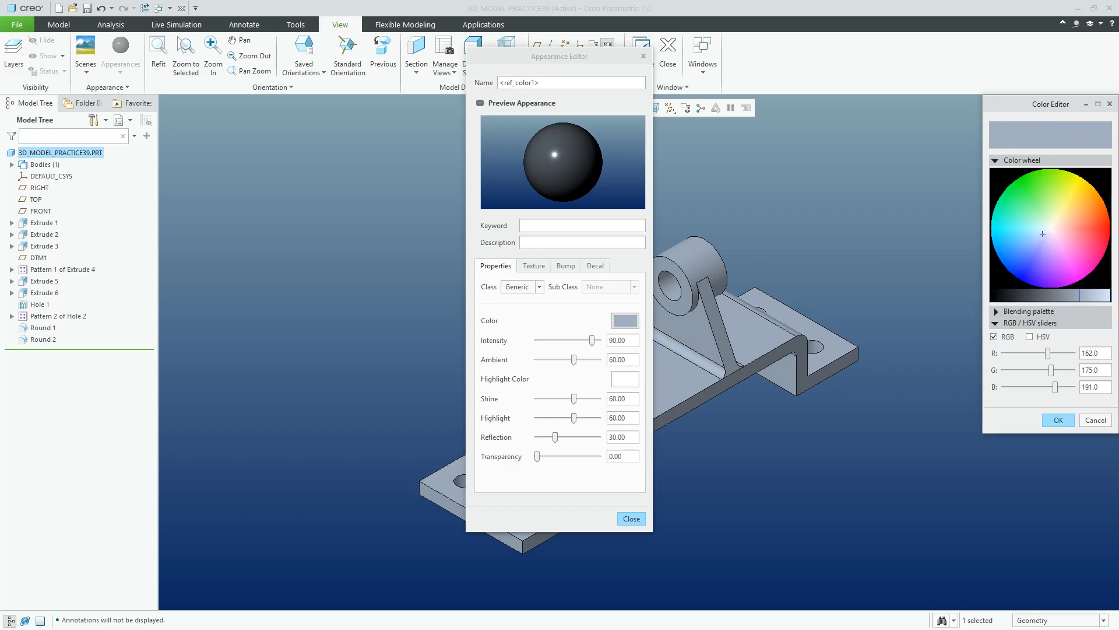
Set the part's appearance color to the teal RGB 99, 191, 184, close the editor and save the model
mouse_move(1042, 234)
mouse_down()
mouse_move(1024, 230)
mouse_move(1036, 221)
mouse_up()
double_click(1090, 353)
text(99)
key(Tab)
key(Tab)
text(1)
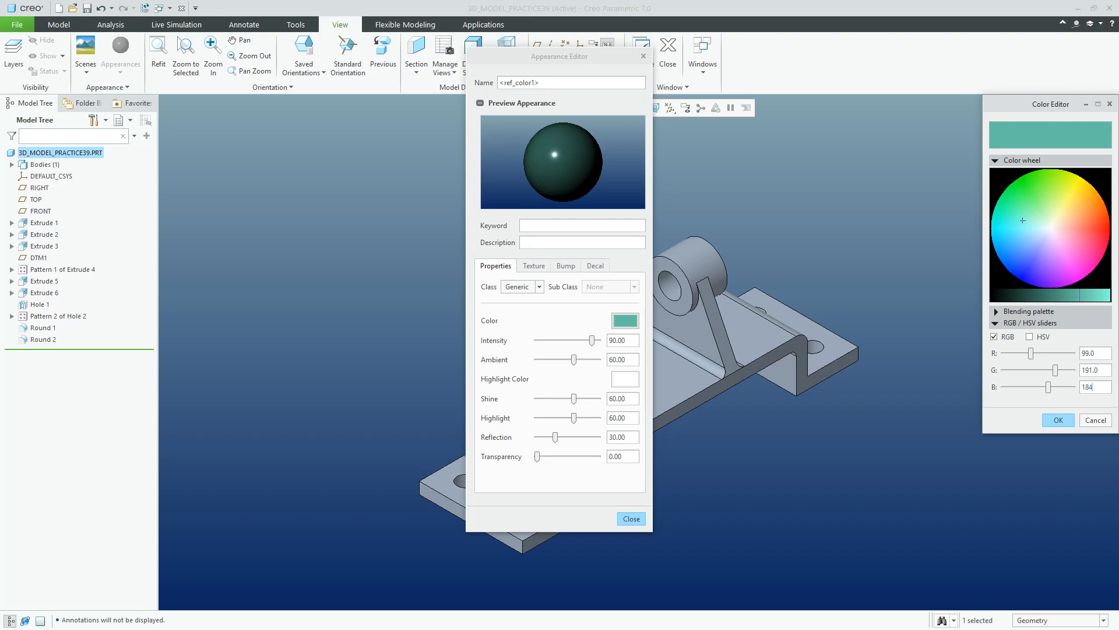
text(84.0)
key(Return)
click(631, 519)
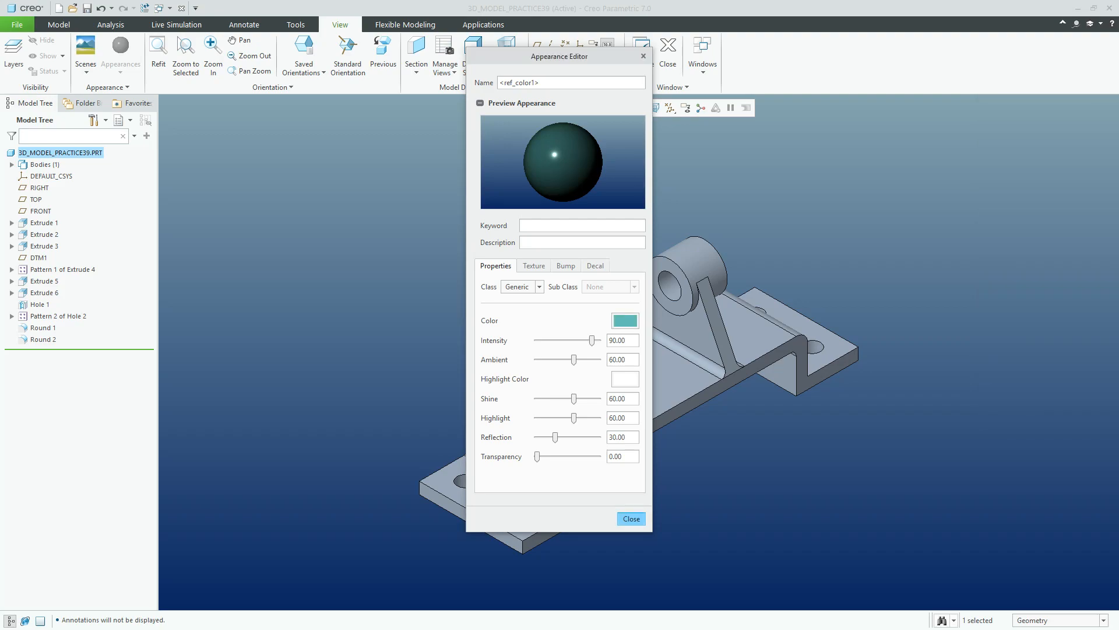
key(ctrl+s)
key(Return)
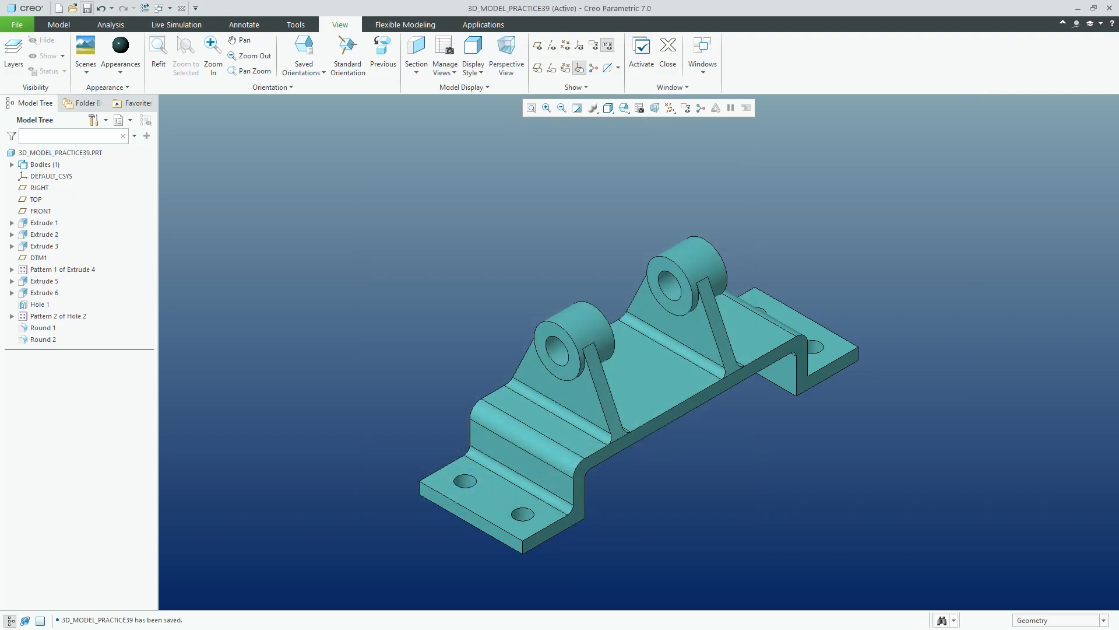